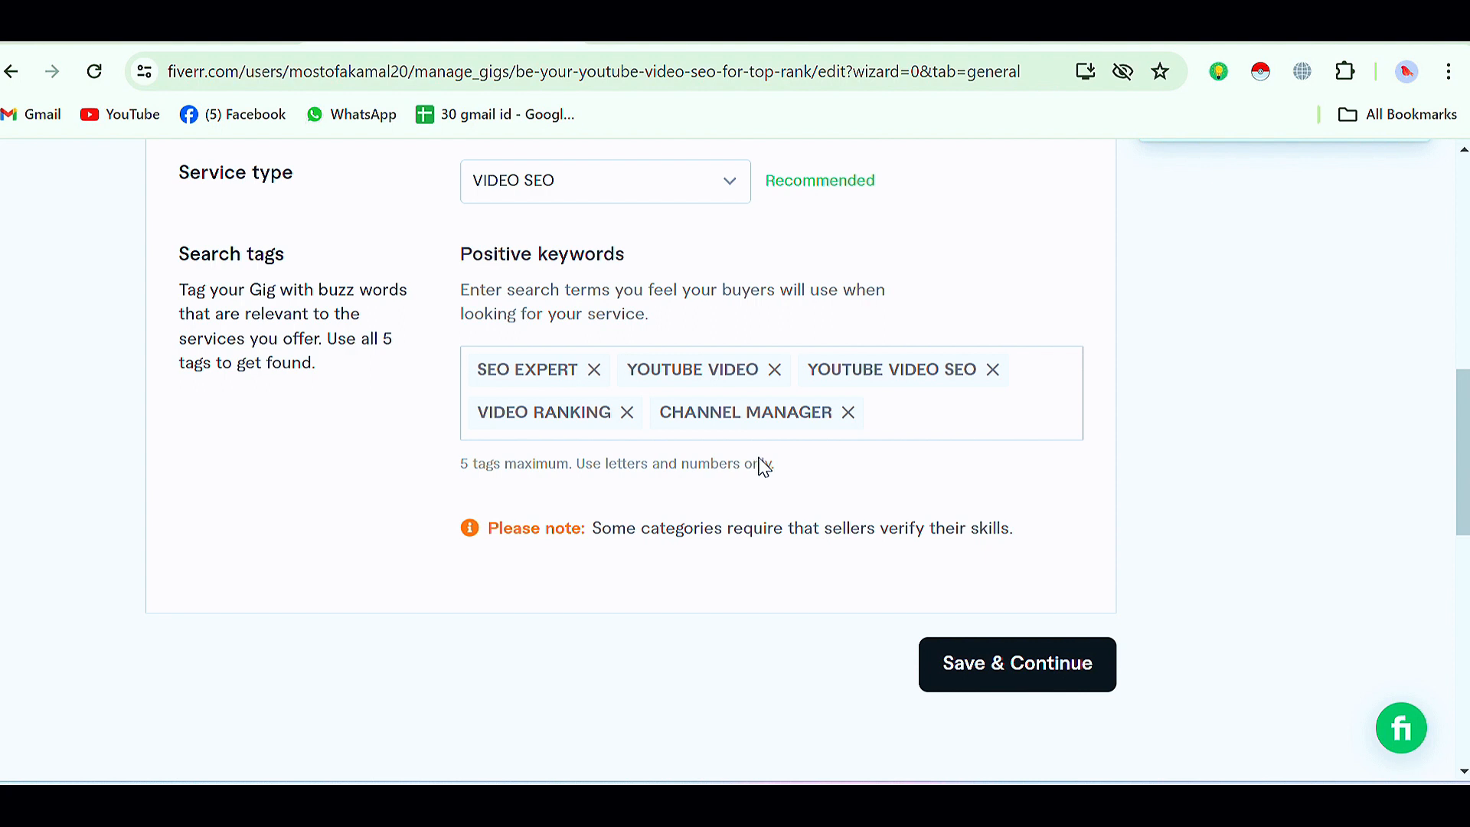
# Step: Review the gig overview with title, category, service type and tags, and save it to continue to Pricing
pyautogui.click(1017, 420)
pyautogui.scroll(-3, 1018, 423)
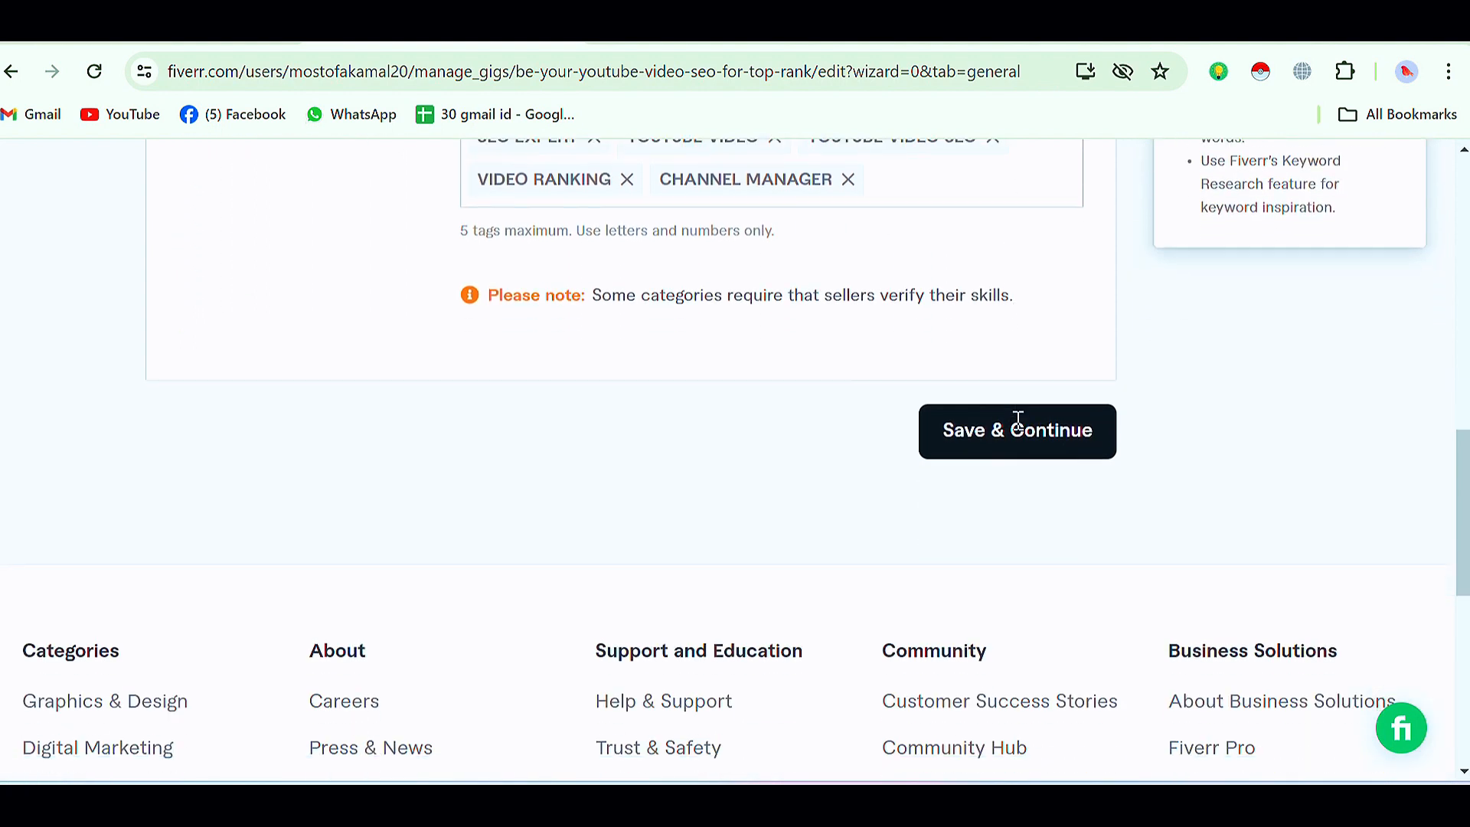
pyautogui.scroll(10, 584, 459)
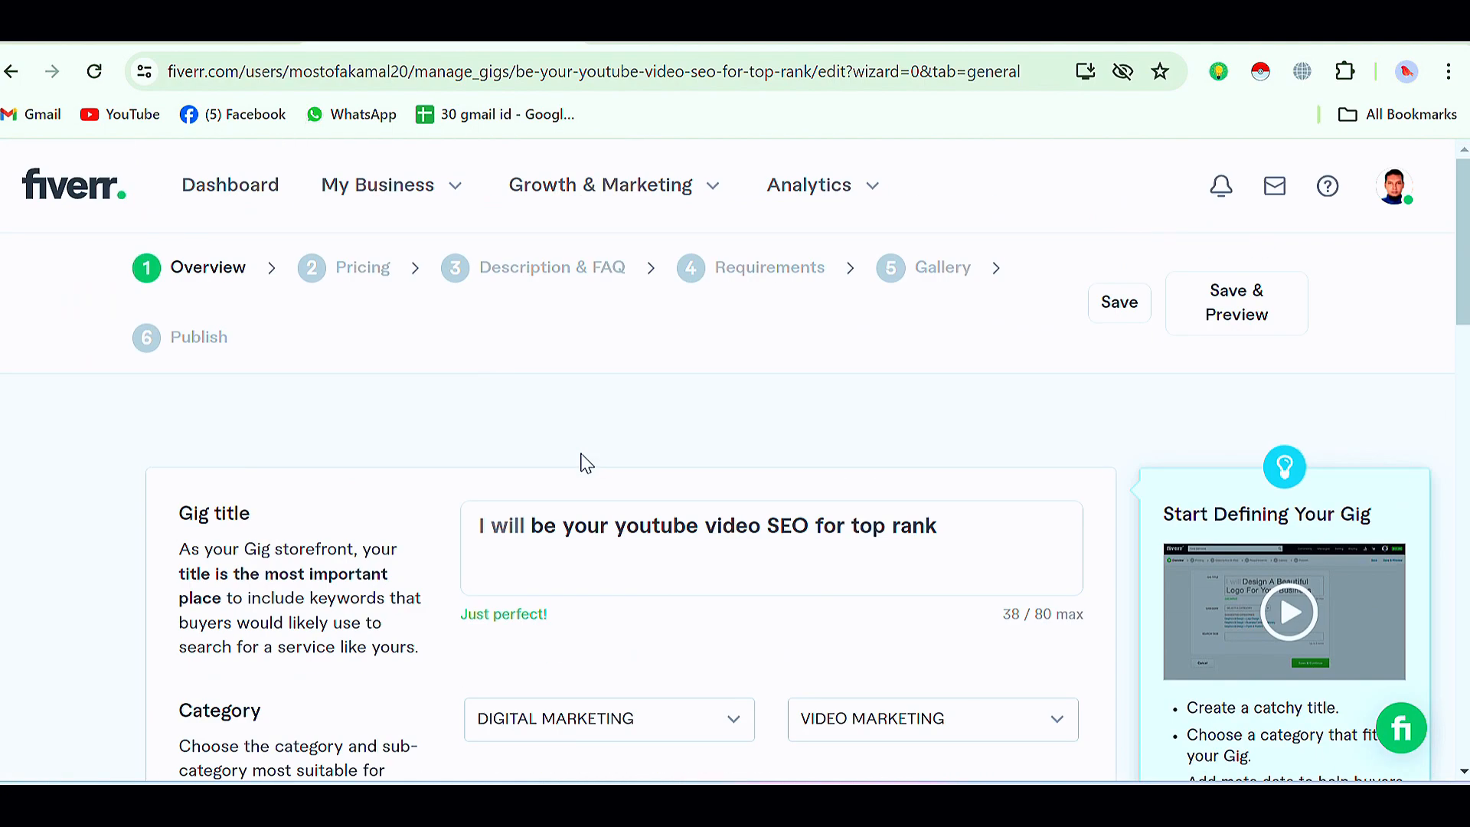
pyautogui.scroll(-7, 962, 475)
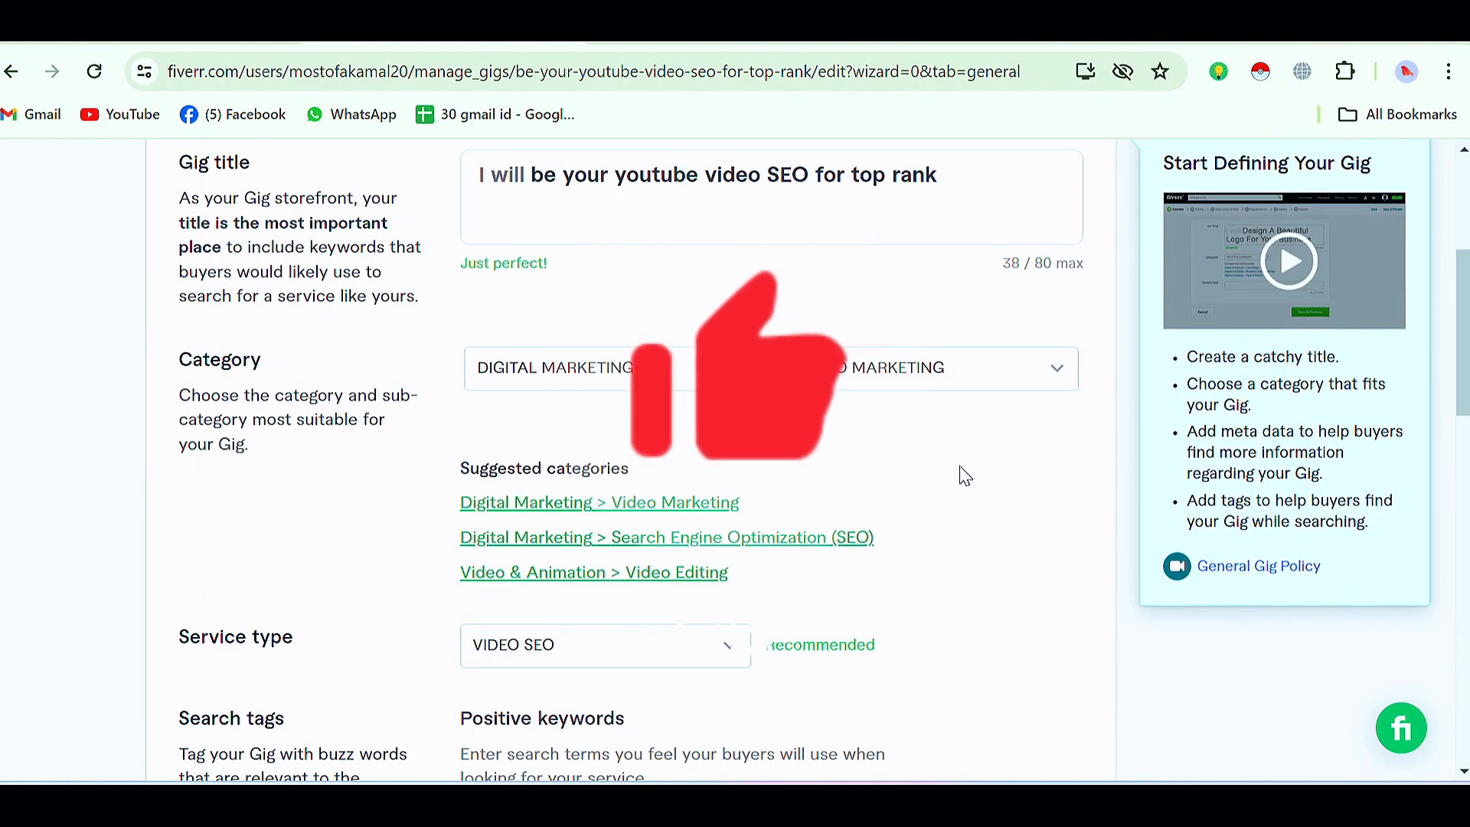
pyautogui.scroll(-6, 964, 474)
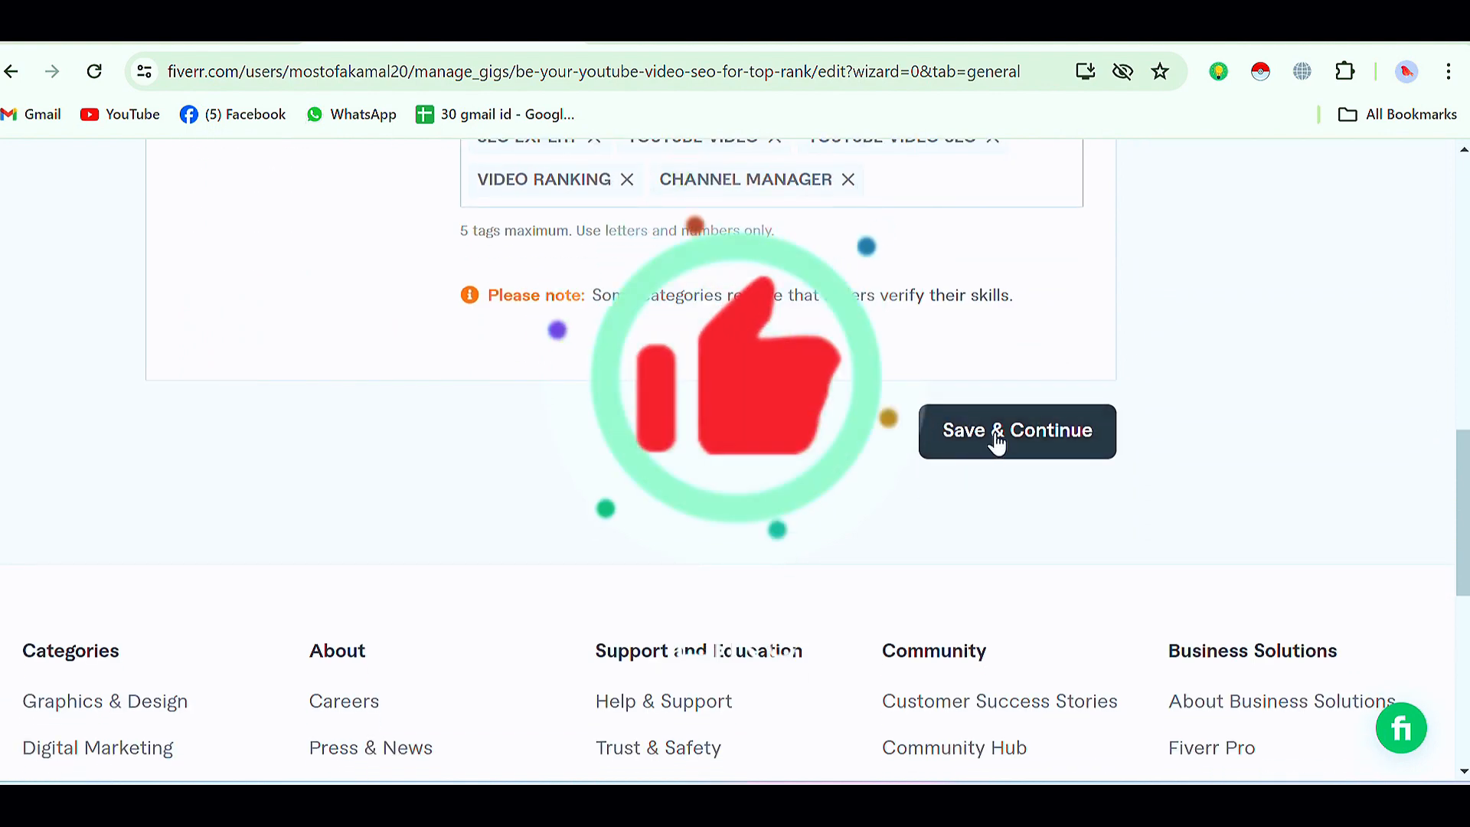
pyautogui.click(995, 440)
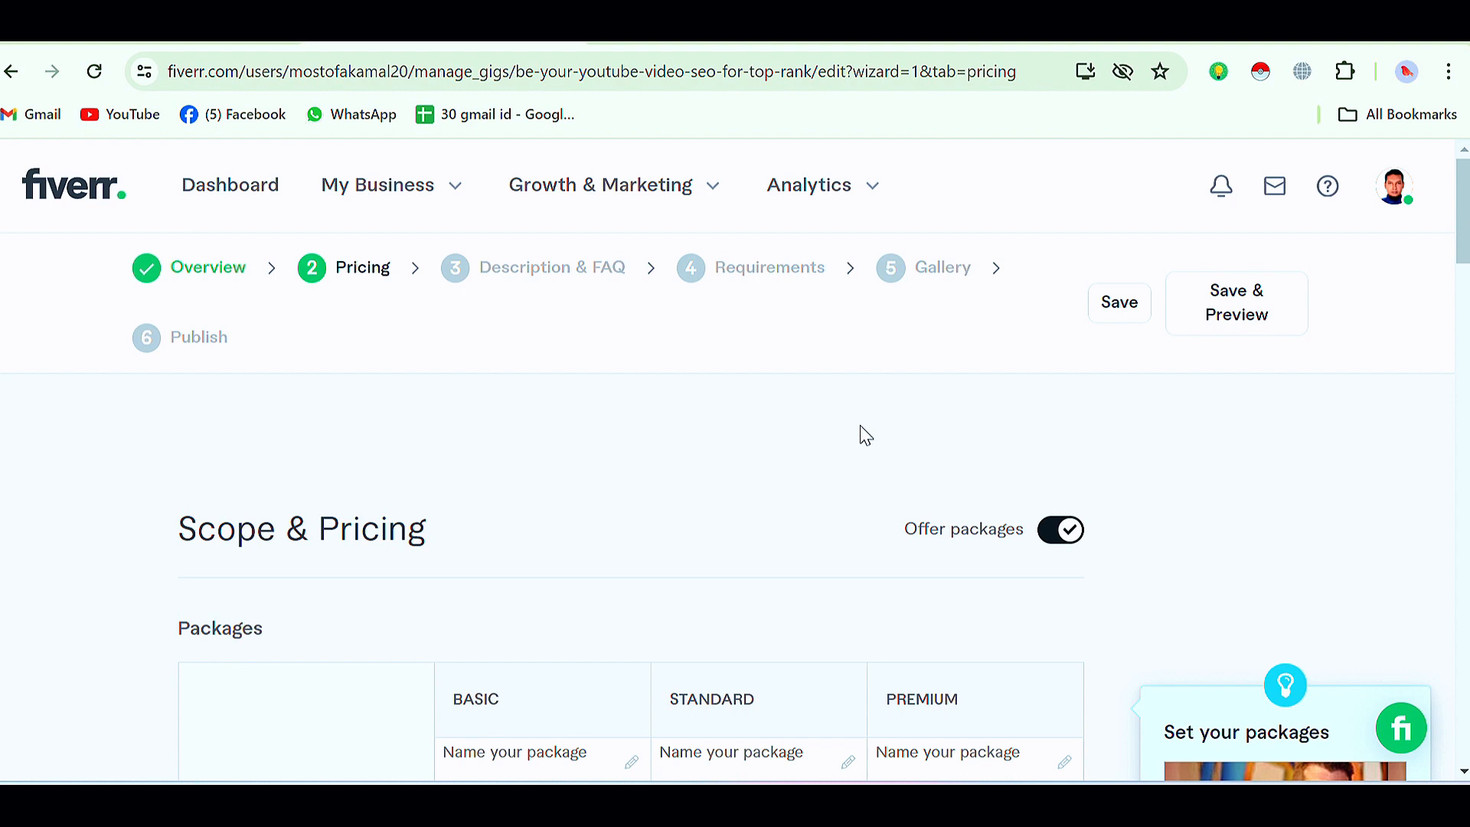
# Step: Scroll through the empty Scope & Pricing packages table to examine its rows and price fields
pyautogui.scroll(-2, 288, 452)
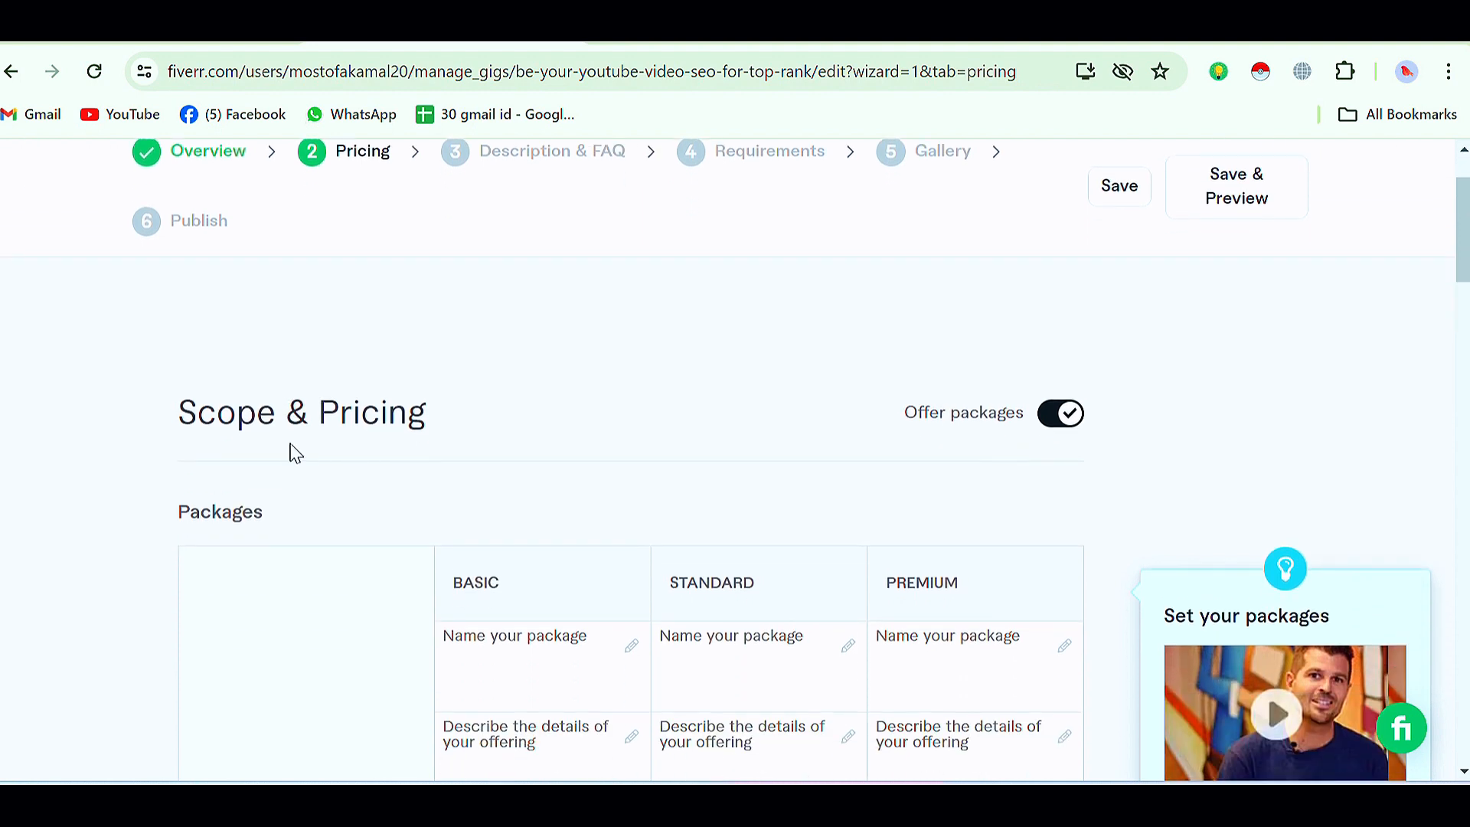
pyautogui.scroll(-2, 291, 455)
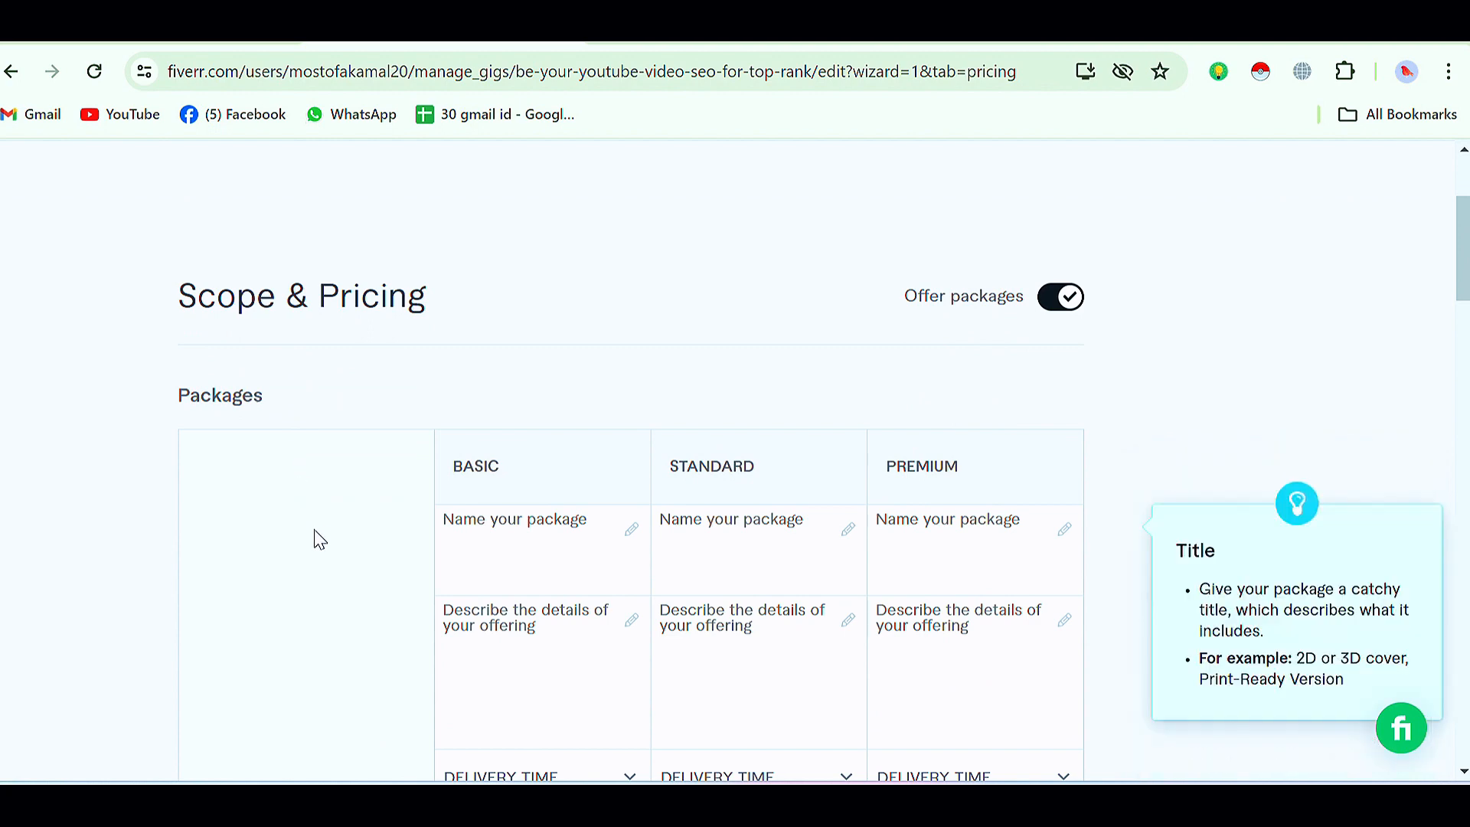
pyautogui.scroll(-2, 318, 536)
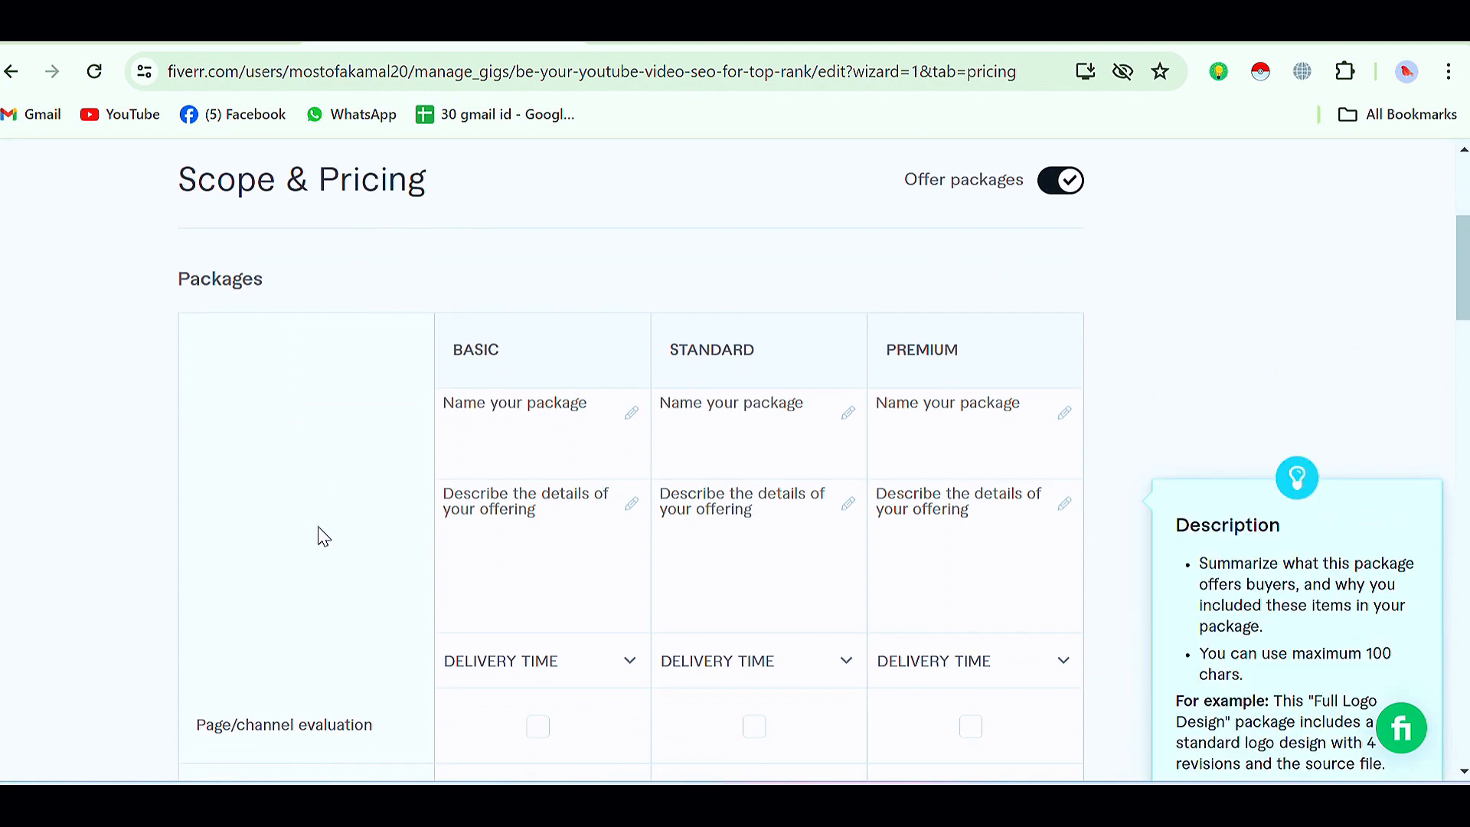
pyautogui.scroll(-2, 370, 491)
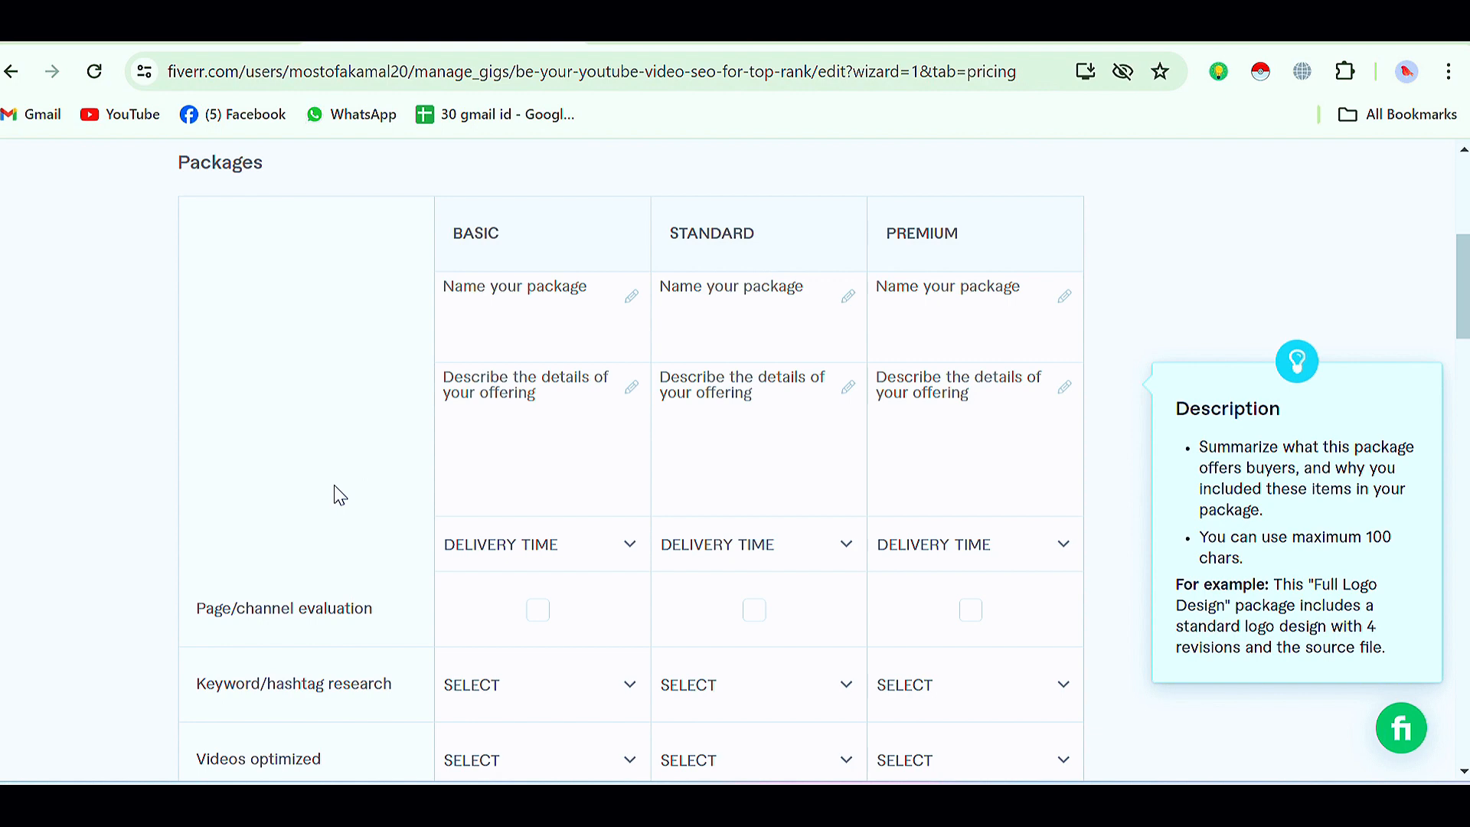
pyautogui.scroll(-4, 335, 487)
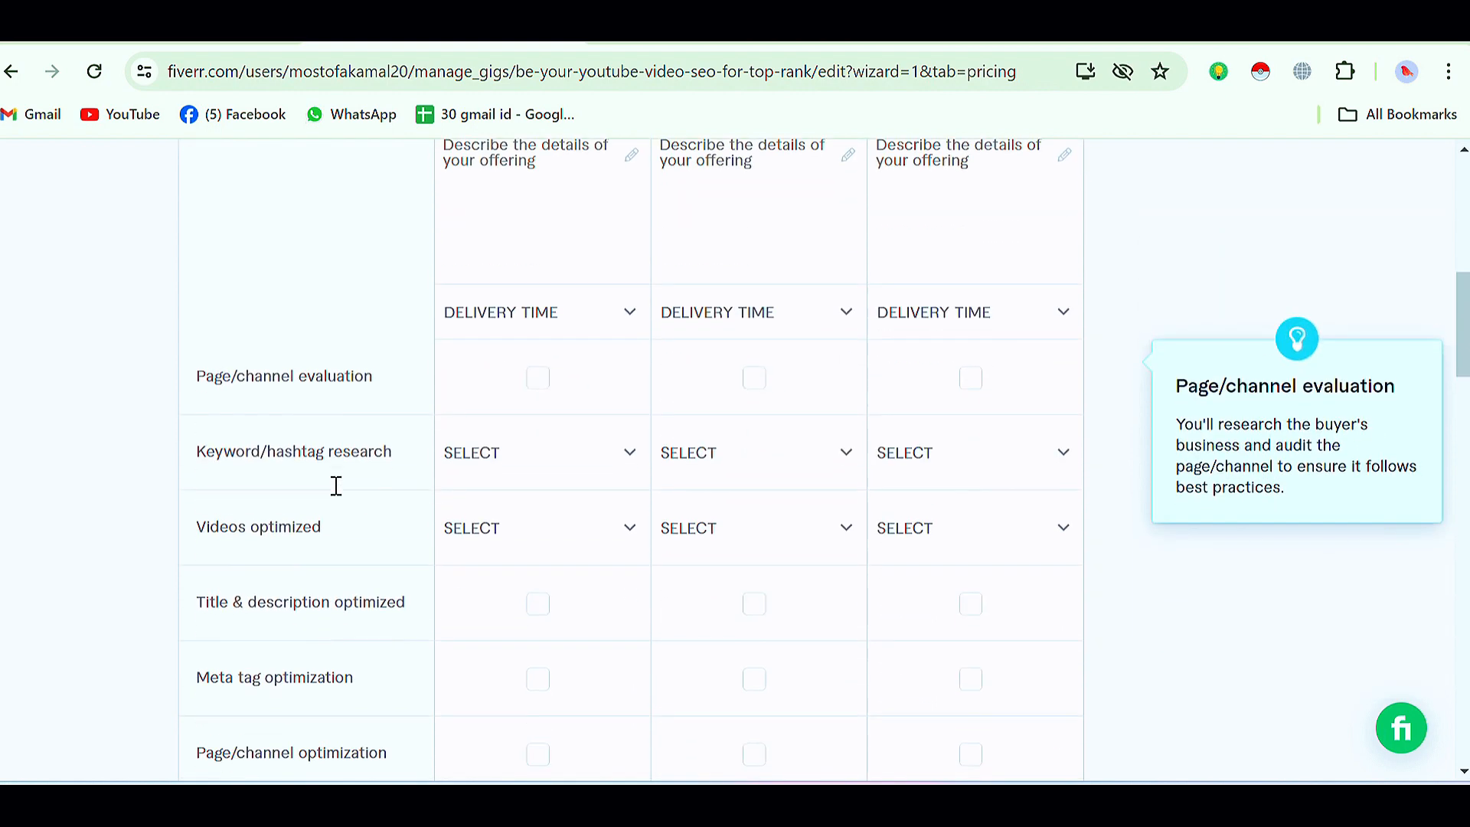
pyautogui.scroll(-2, 336, 486)
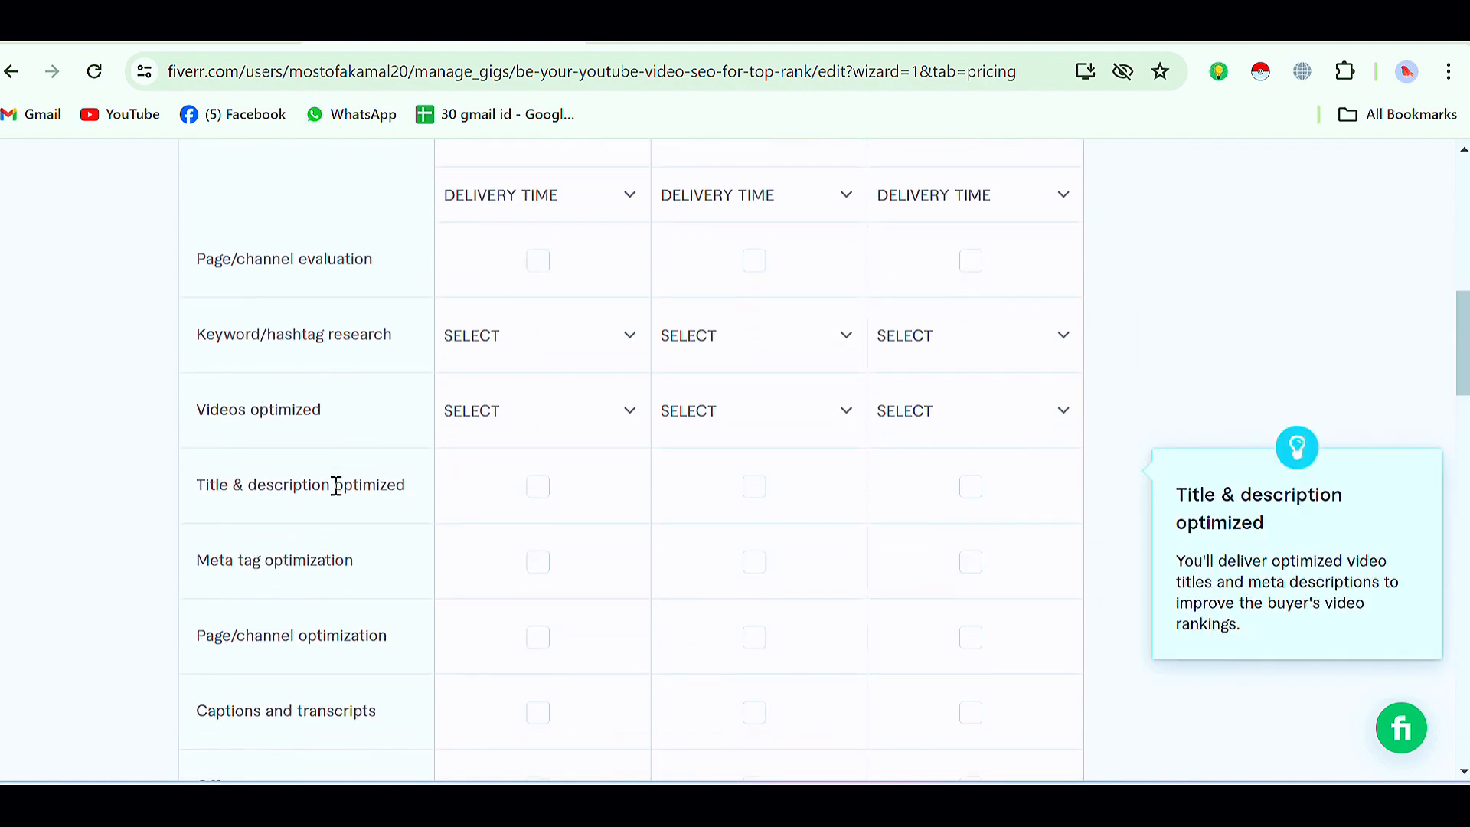
pyautogui.scroll(-2, 336, 486)
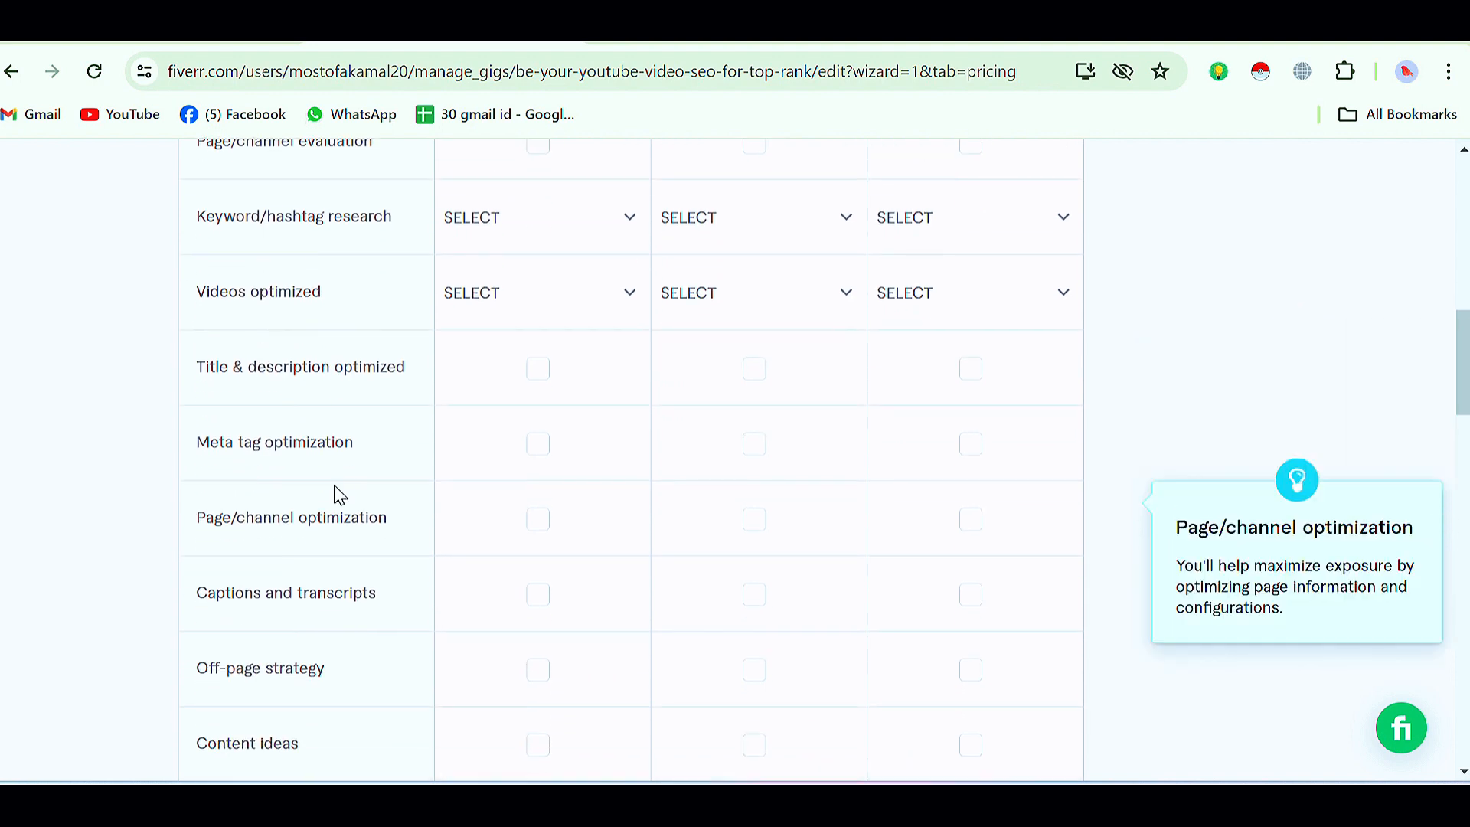
pyautogui.scroll(-3, 337, 486)
pyautogui.scroll(-1, 336, 487)
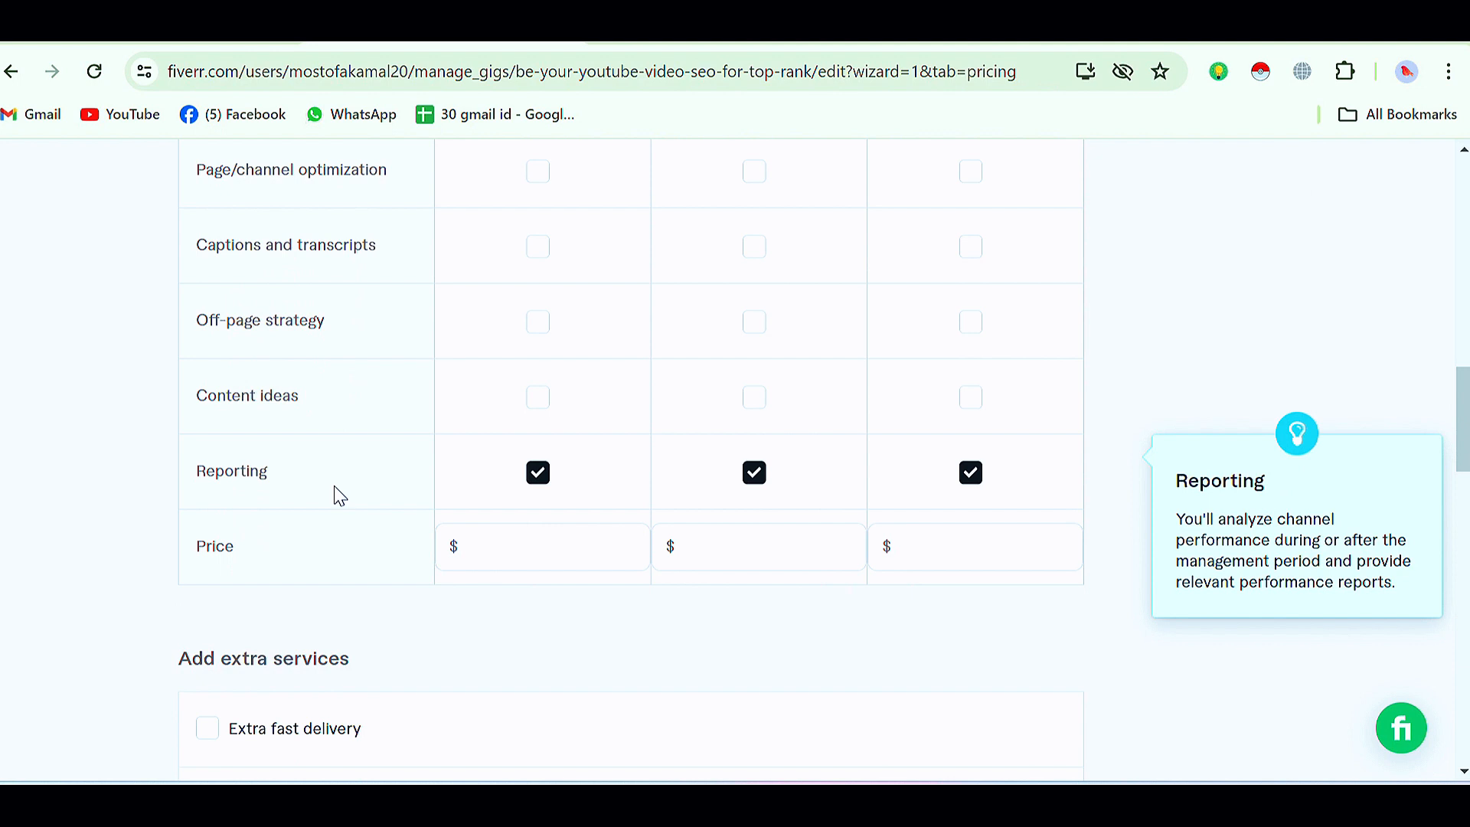
pyautogui.click(464, 543)
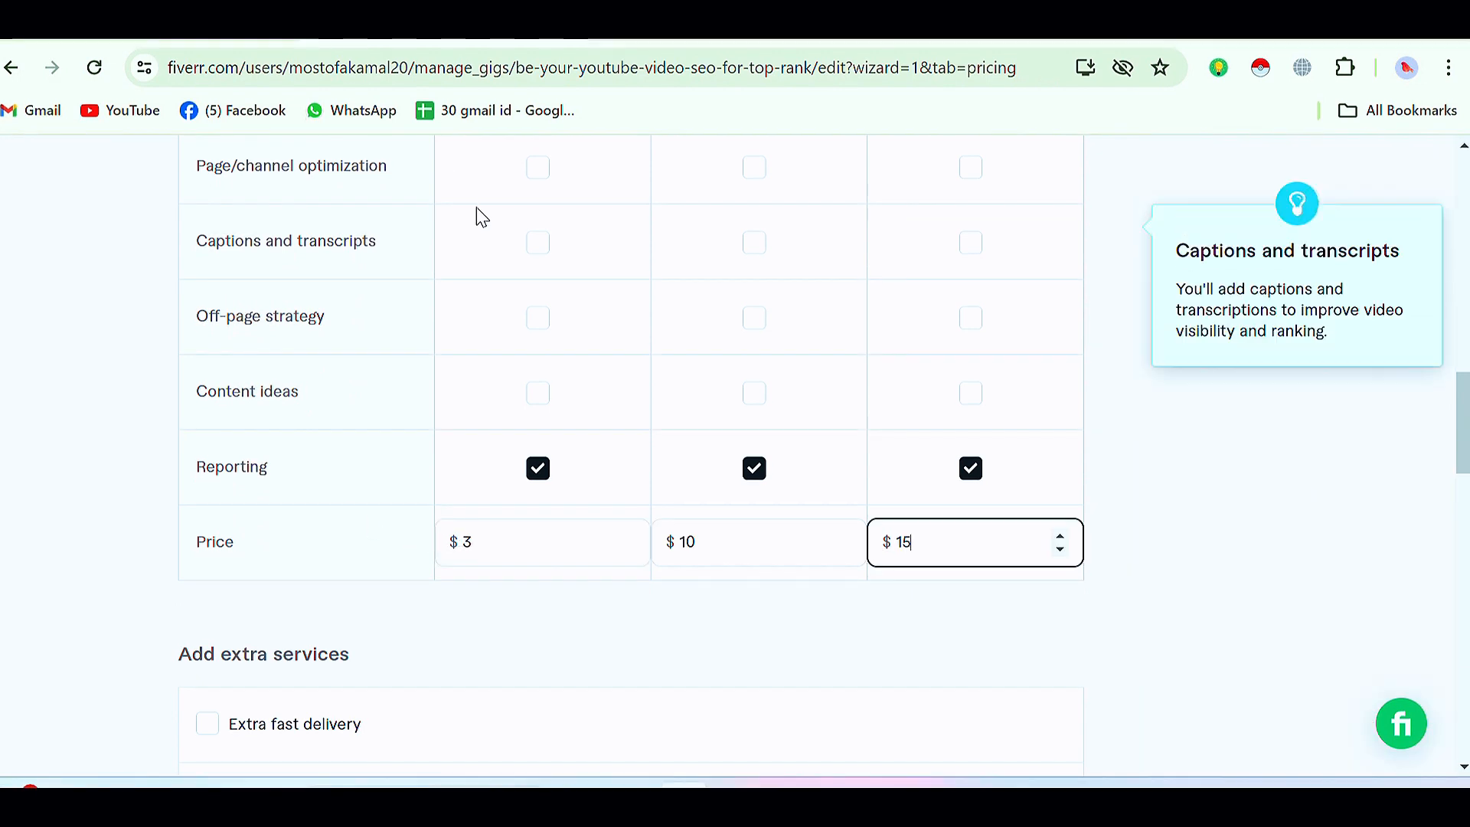
pyautogui.scroll(8, 476, 214)
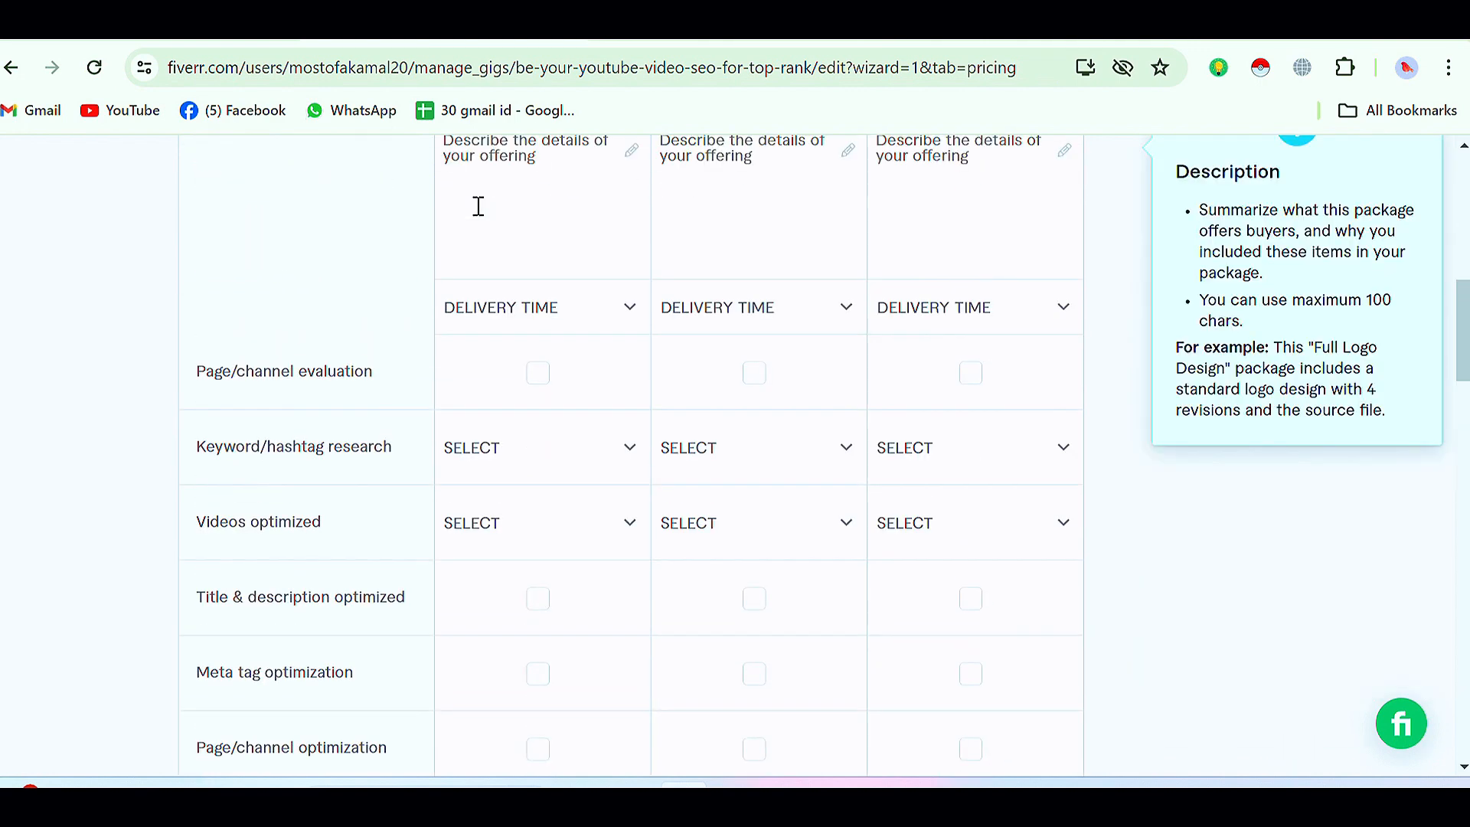
pyautogui.moveTo(578, 317)
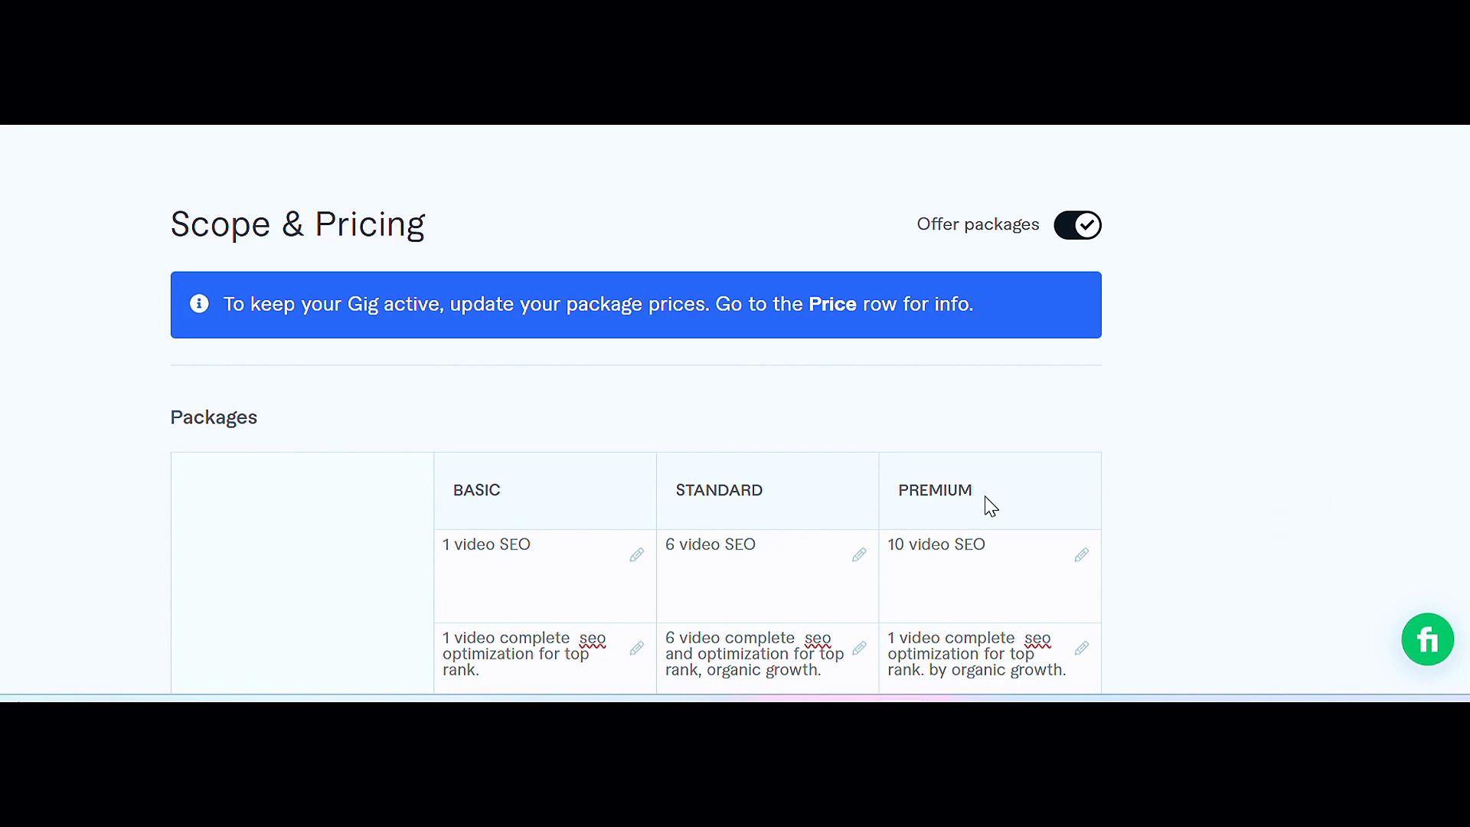
# Step: Review the filled-in Basic, Standard and Premium packages, their delivery times, included features and prices
pyautogui.scroll(-3, 728, 486)
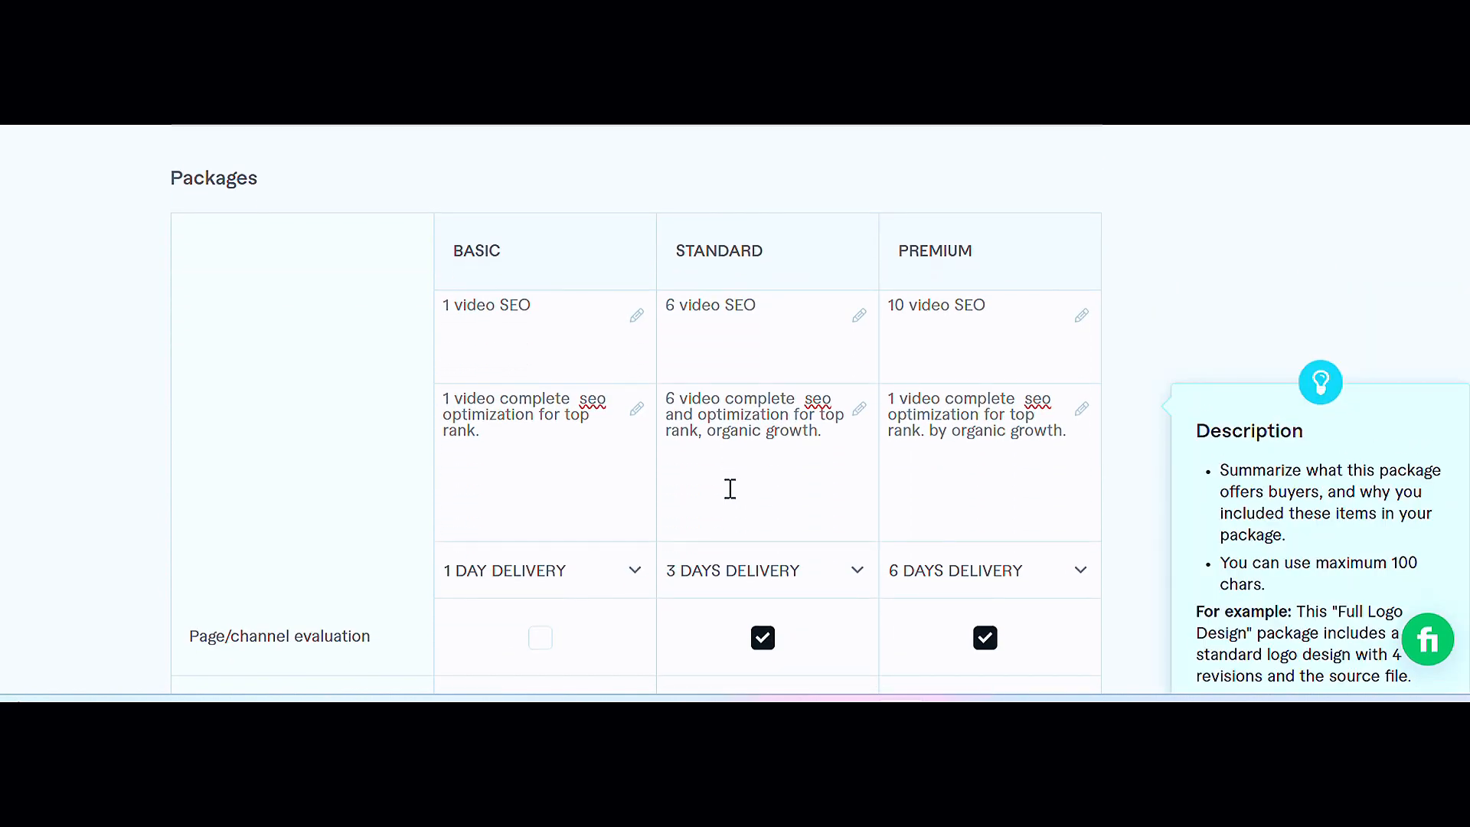
pyautogui.scroll(-2, 730, 489)
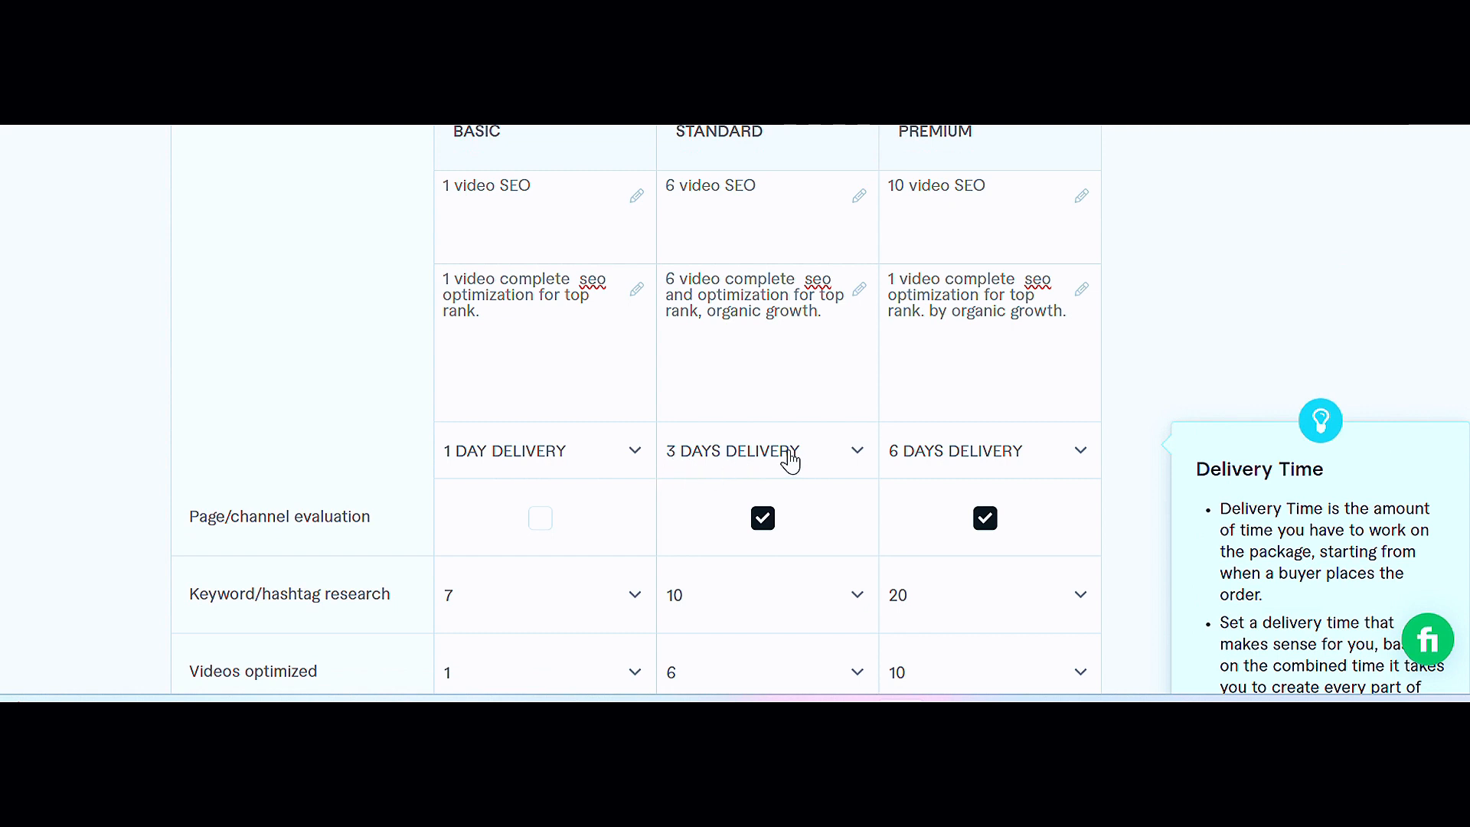
pyautogui.scroll(-2, 735, 484)
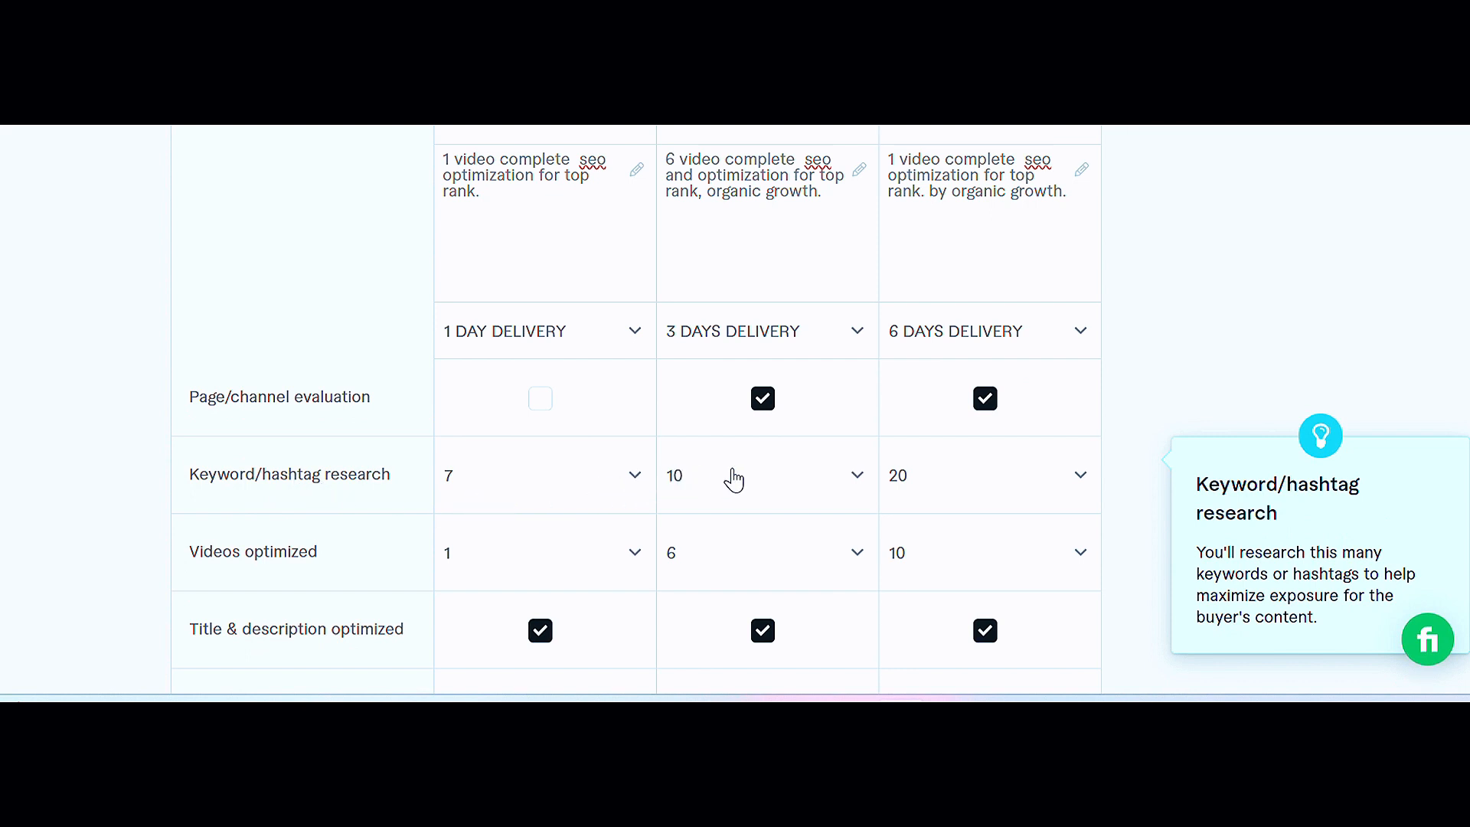
pyautogui.scroll(-2, 727, 425)
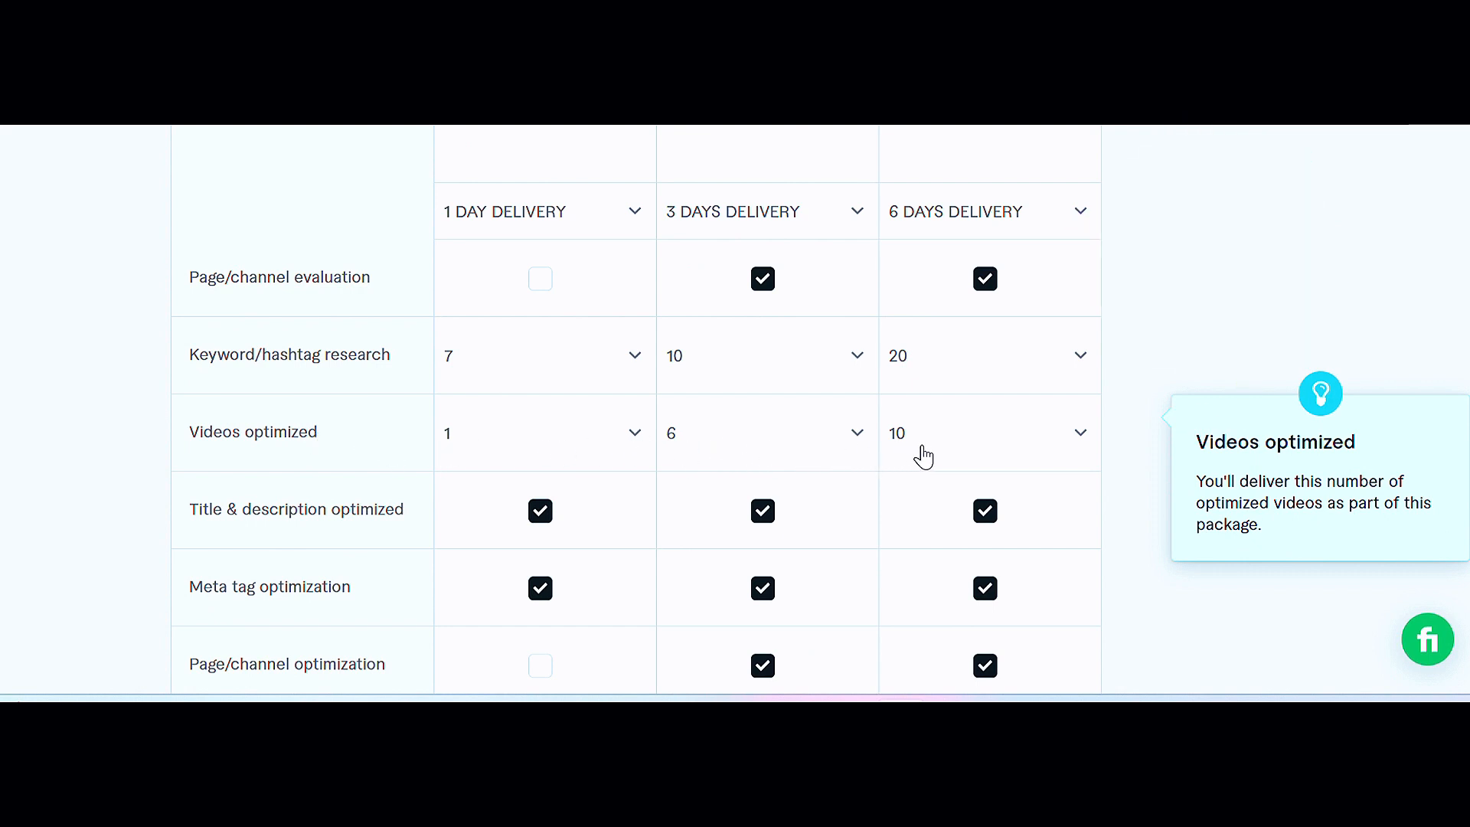
pyautogui.scroll(-2, 915, 454)
pyautogui.moveTo(302, 387)
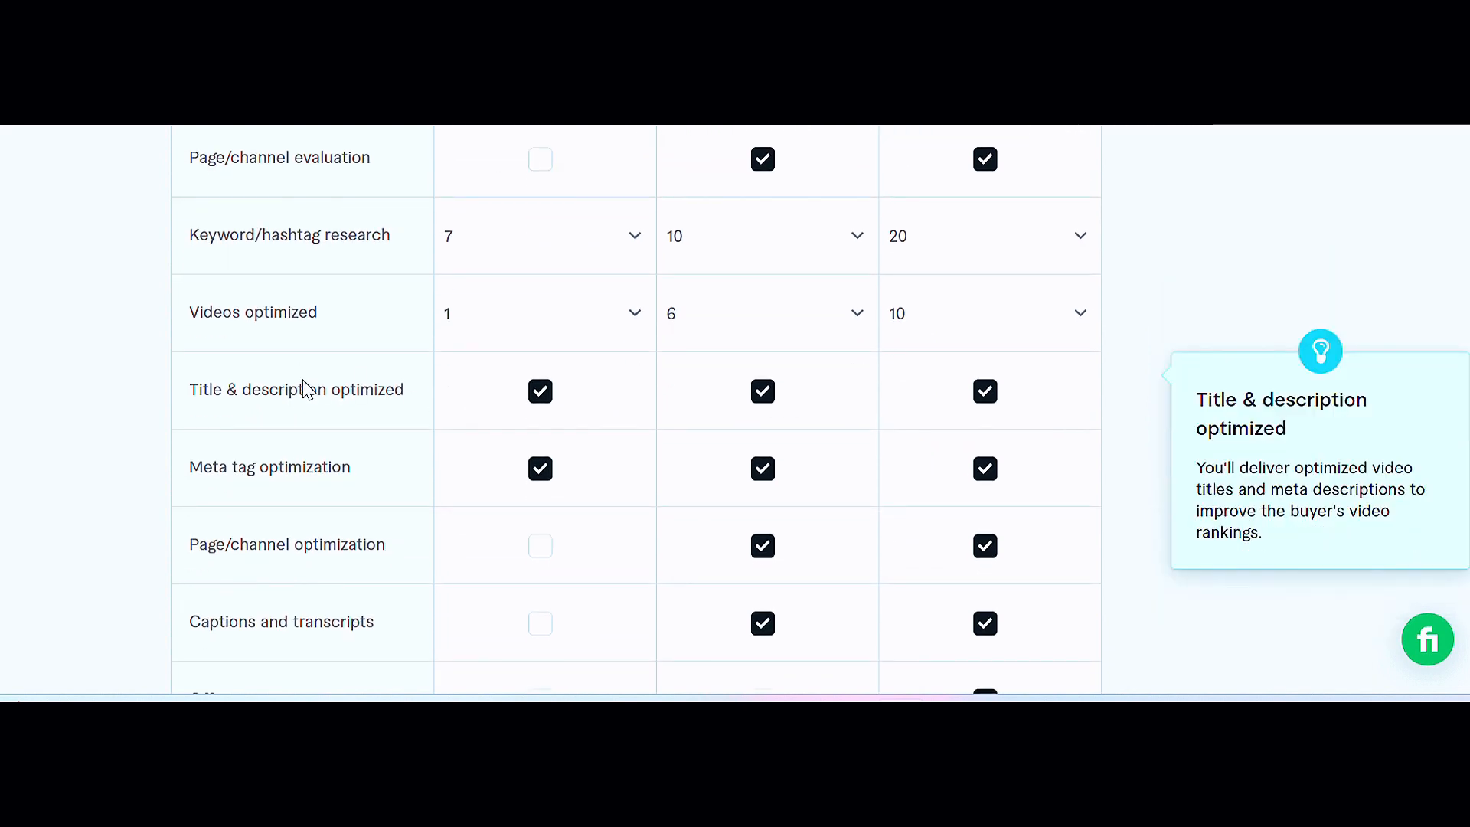
pyautogui.moveTo(843, 465)
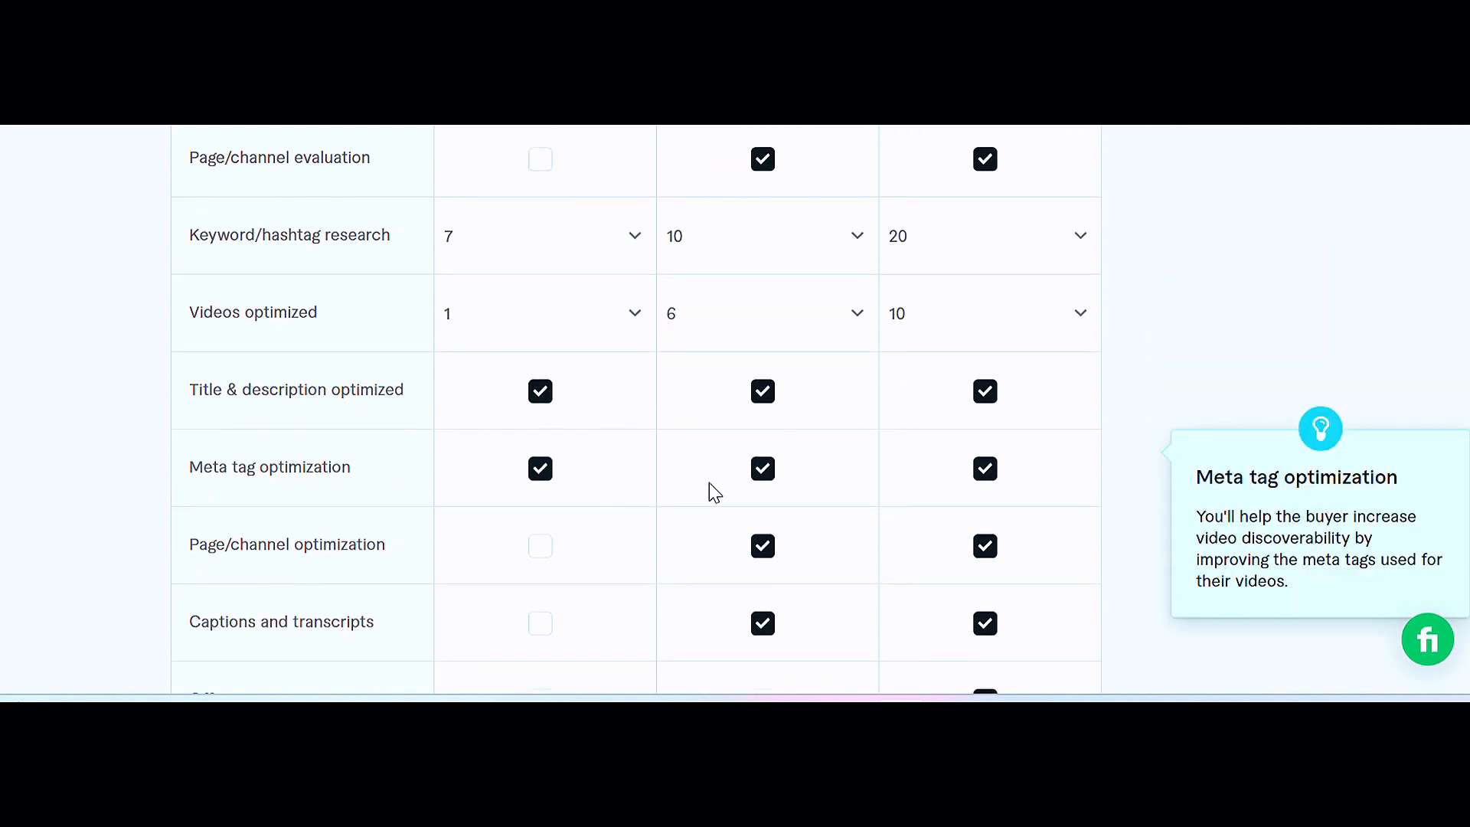
pyautogui.scroll(-1, 753, 486)
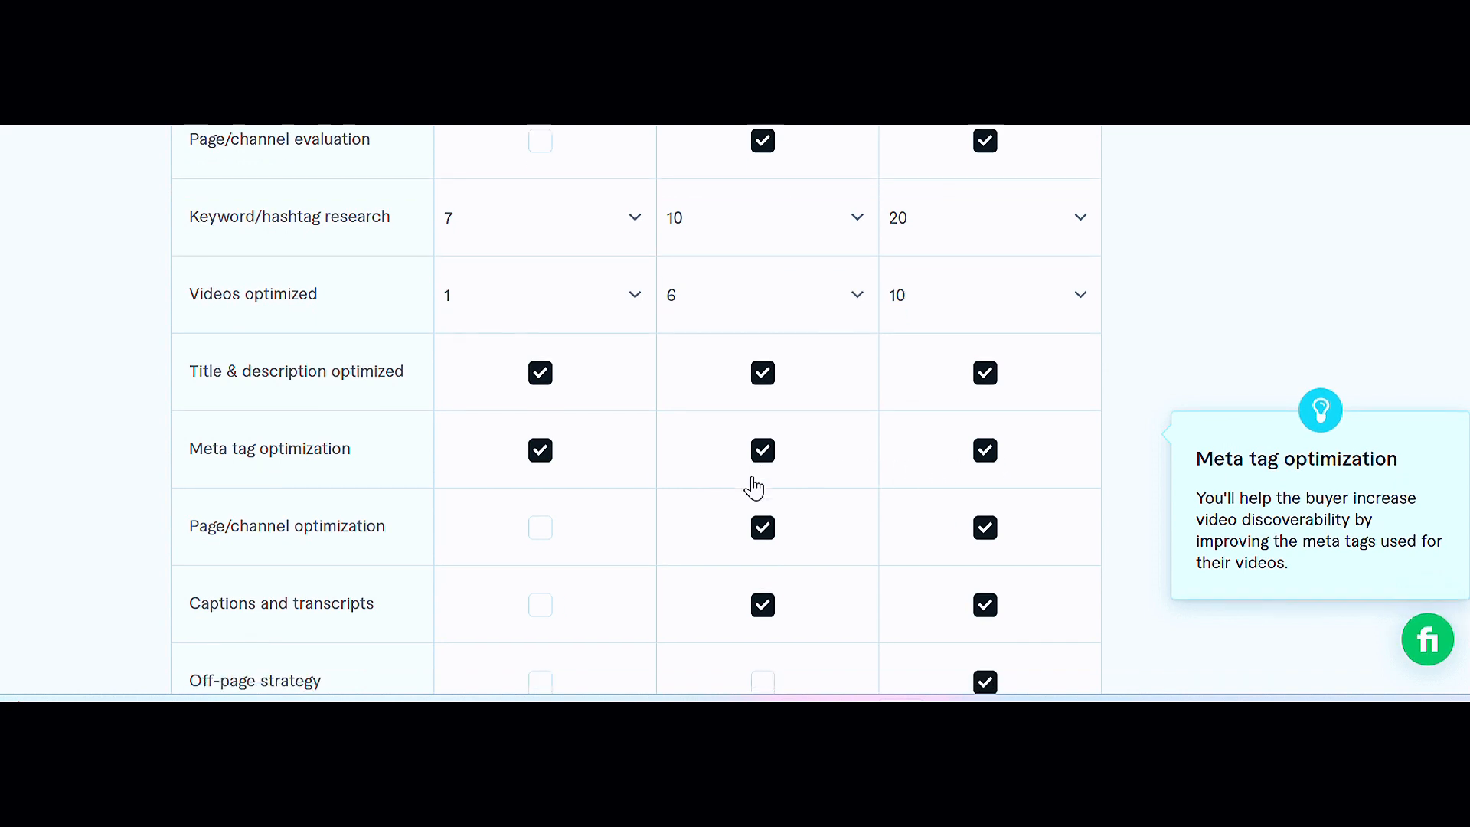
pyautogui.scroll(-1, 754, 486)
pyautogui.moveTo(270, 454)
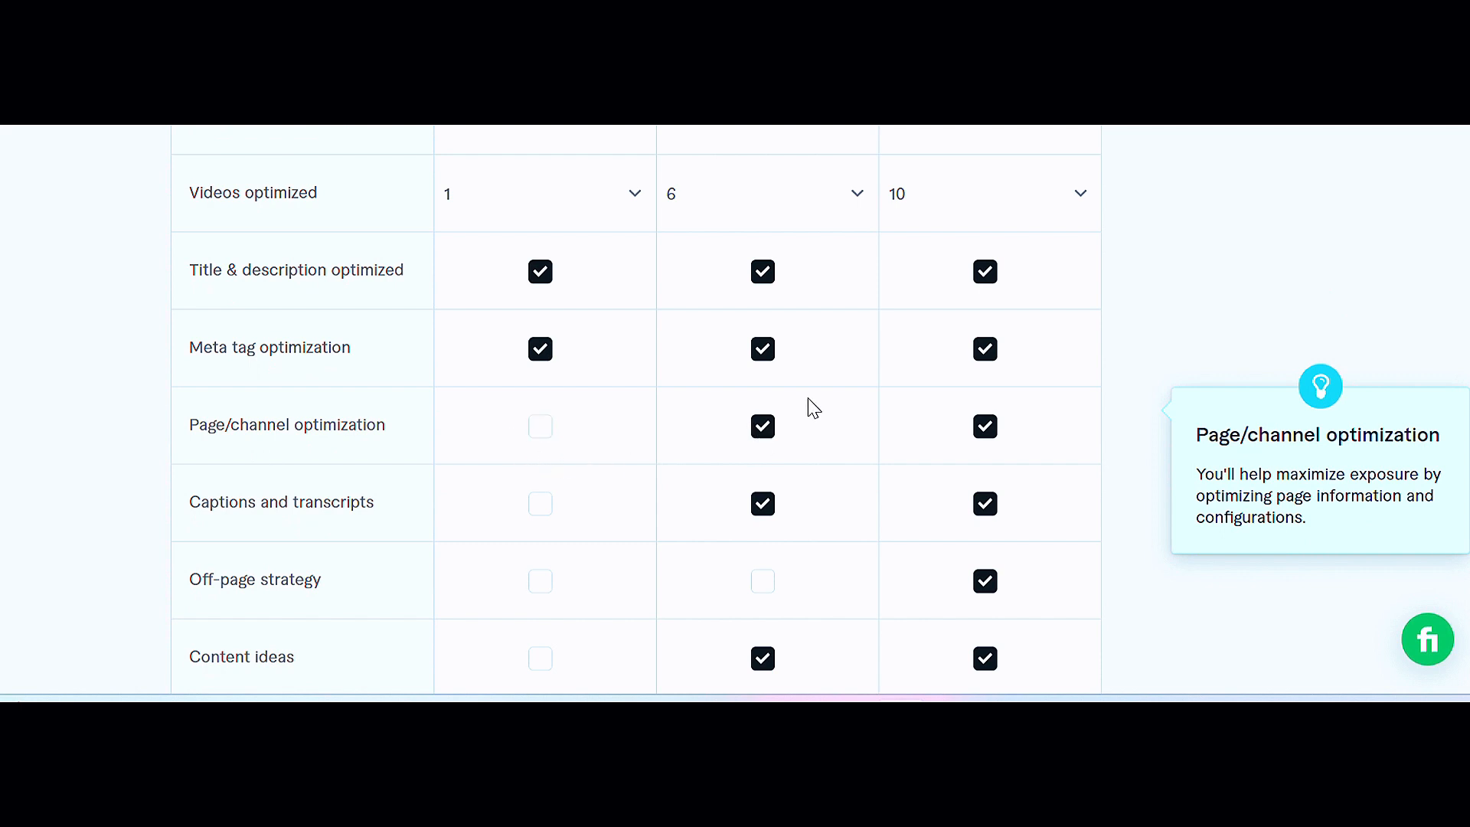
pyautogui.scroll(-3, 929, 416)
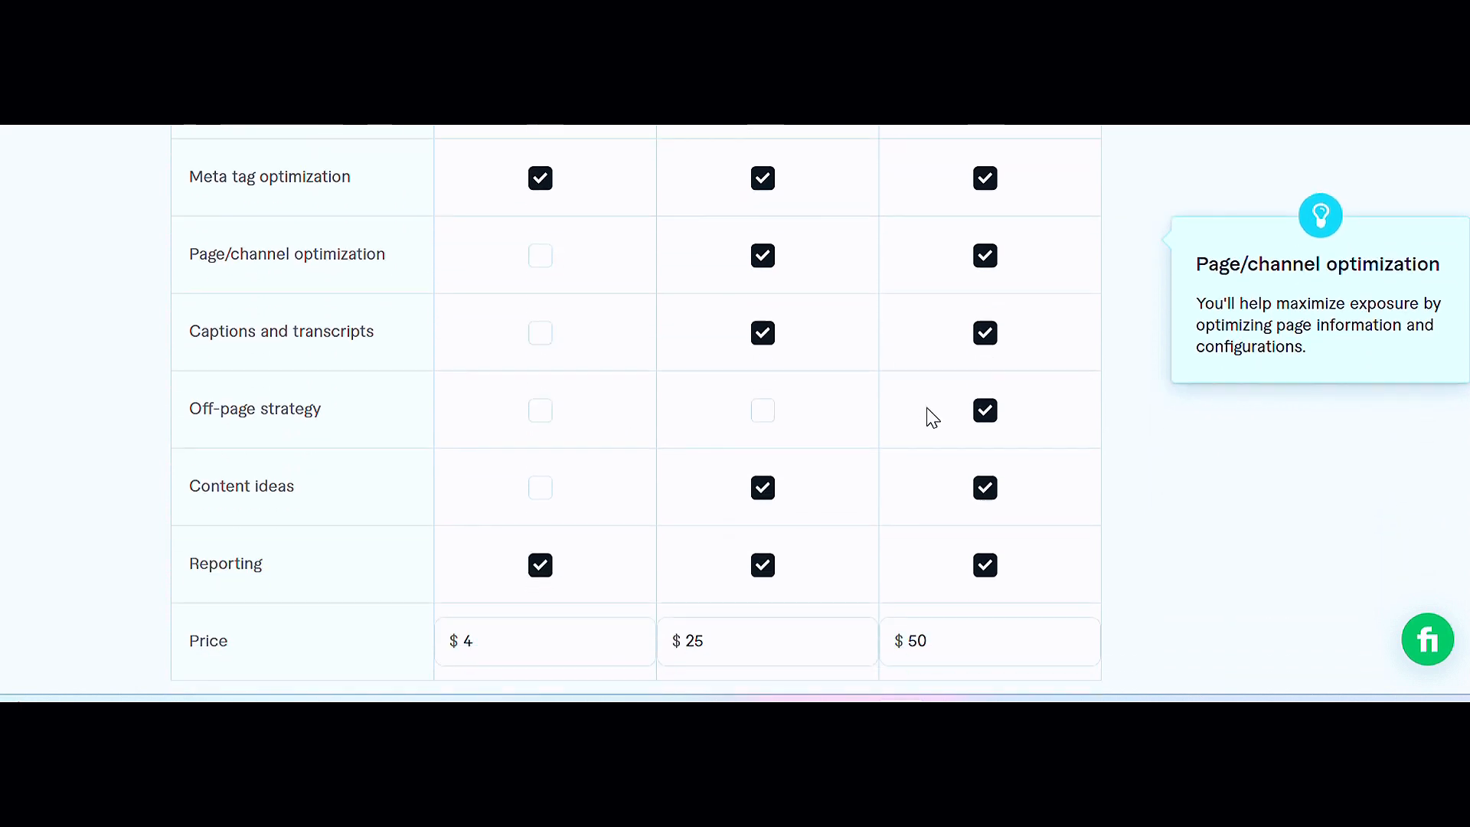
pyautogui.moveTo(781, 326)
pyautogui.moveTo(485, 407)
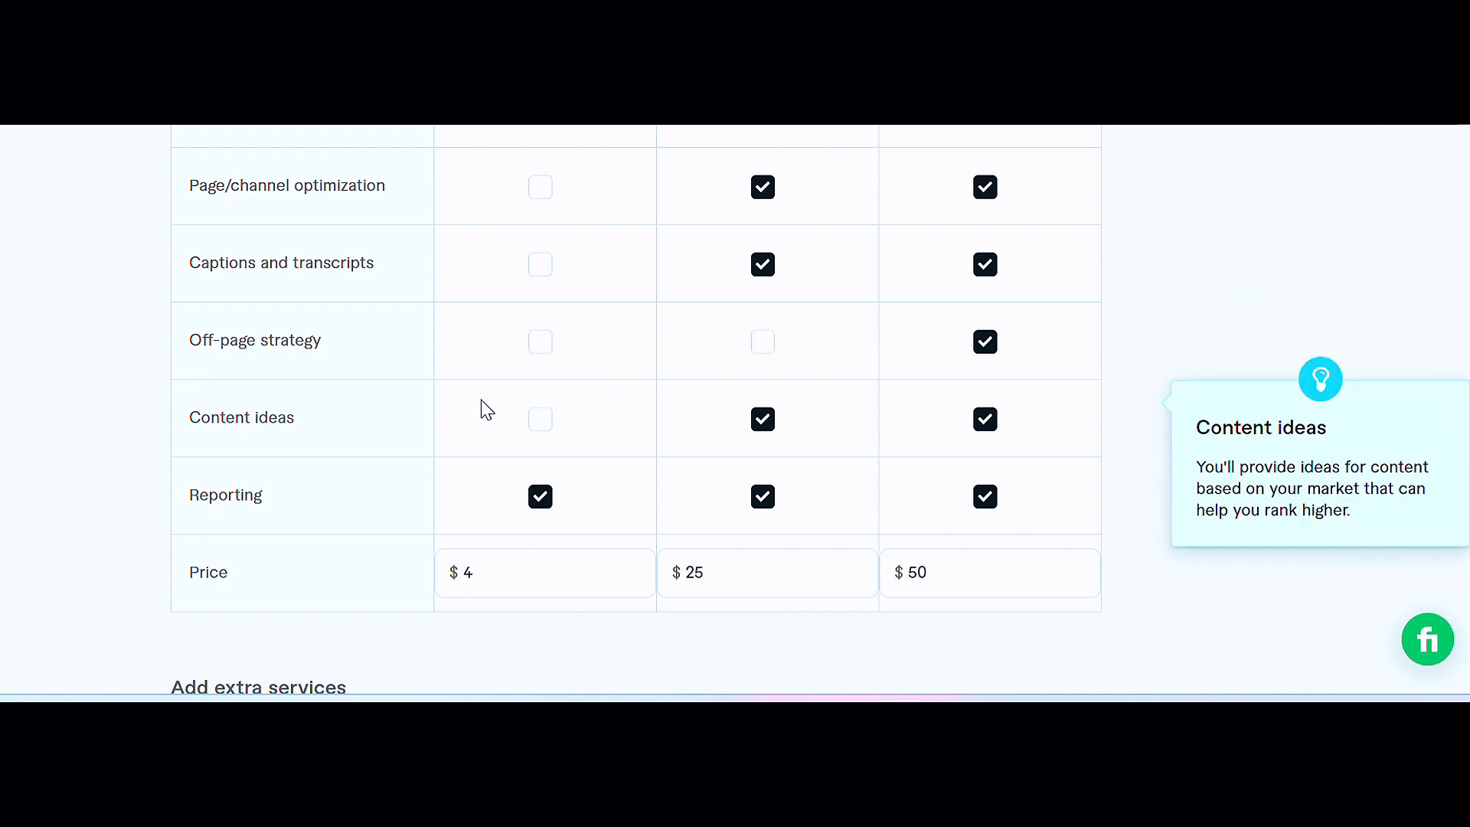
pyautogui.scroll(-2, 389, 442)
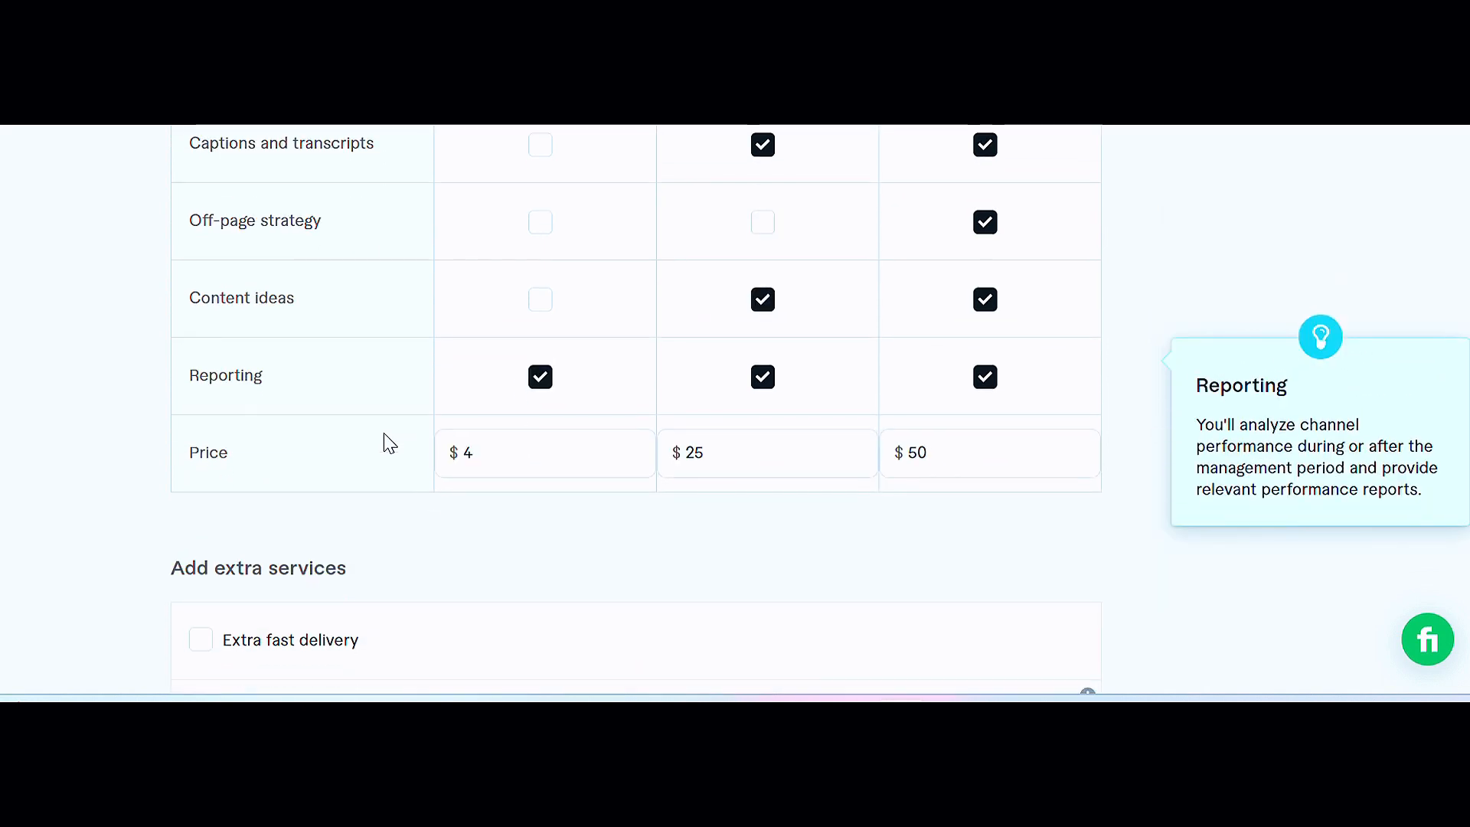
pyautogui.moveTo(434, 438)
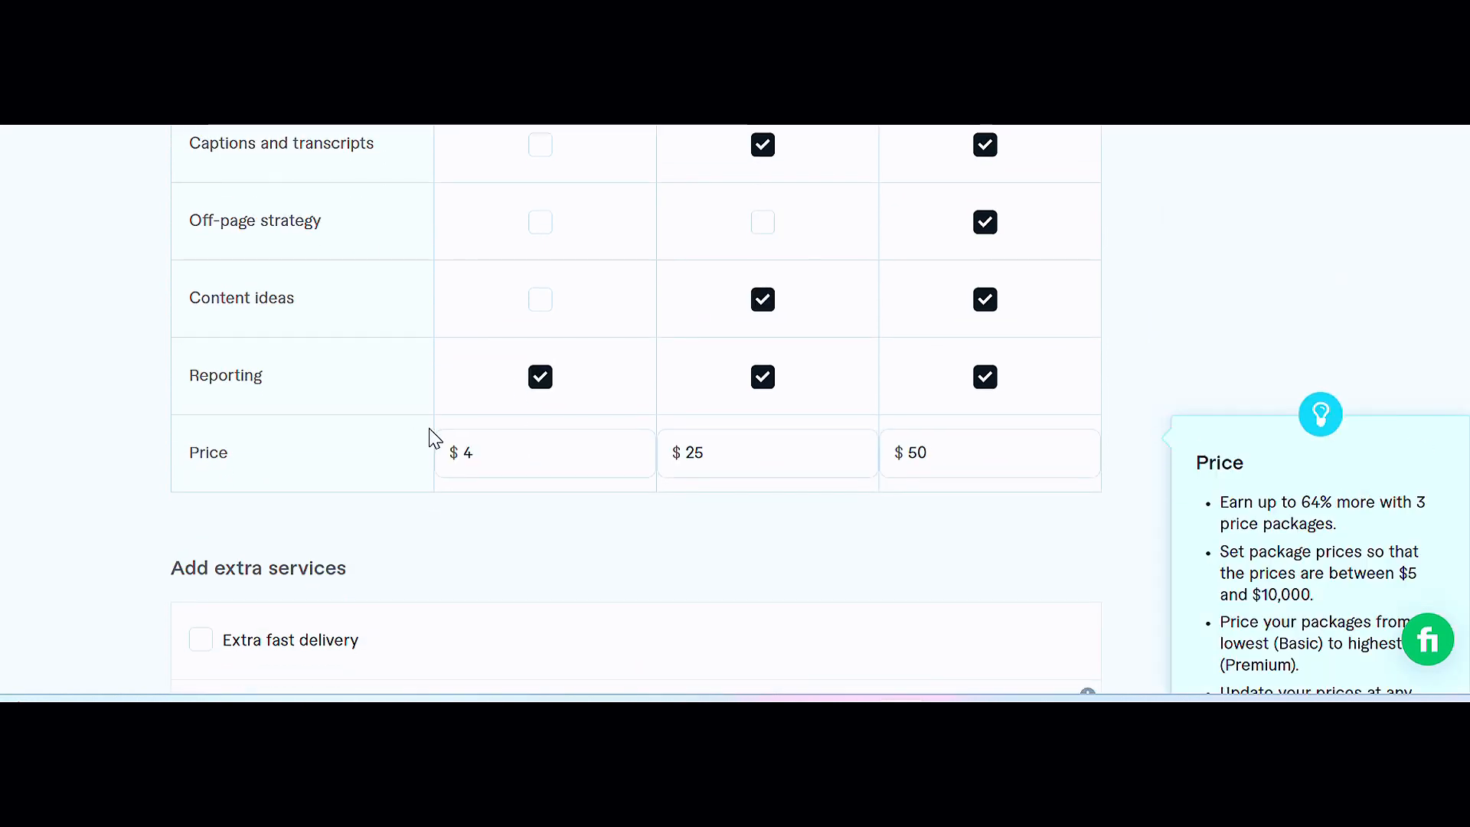
# Step: Try to save the pricing packages and continue to the next section
pyautogui.click(525, 436)
pyautogui.click(701, 461)
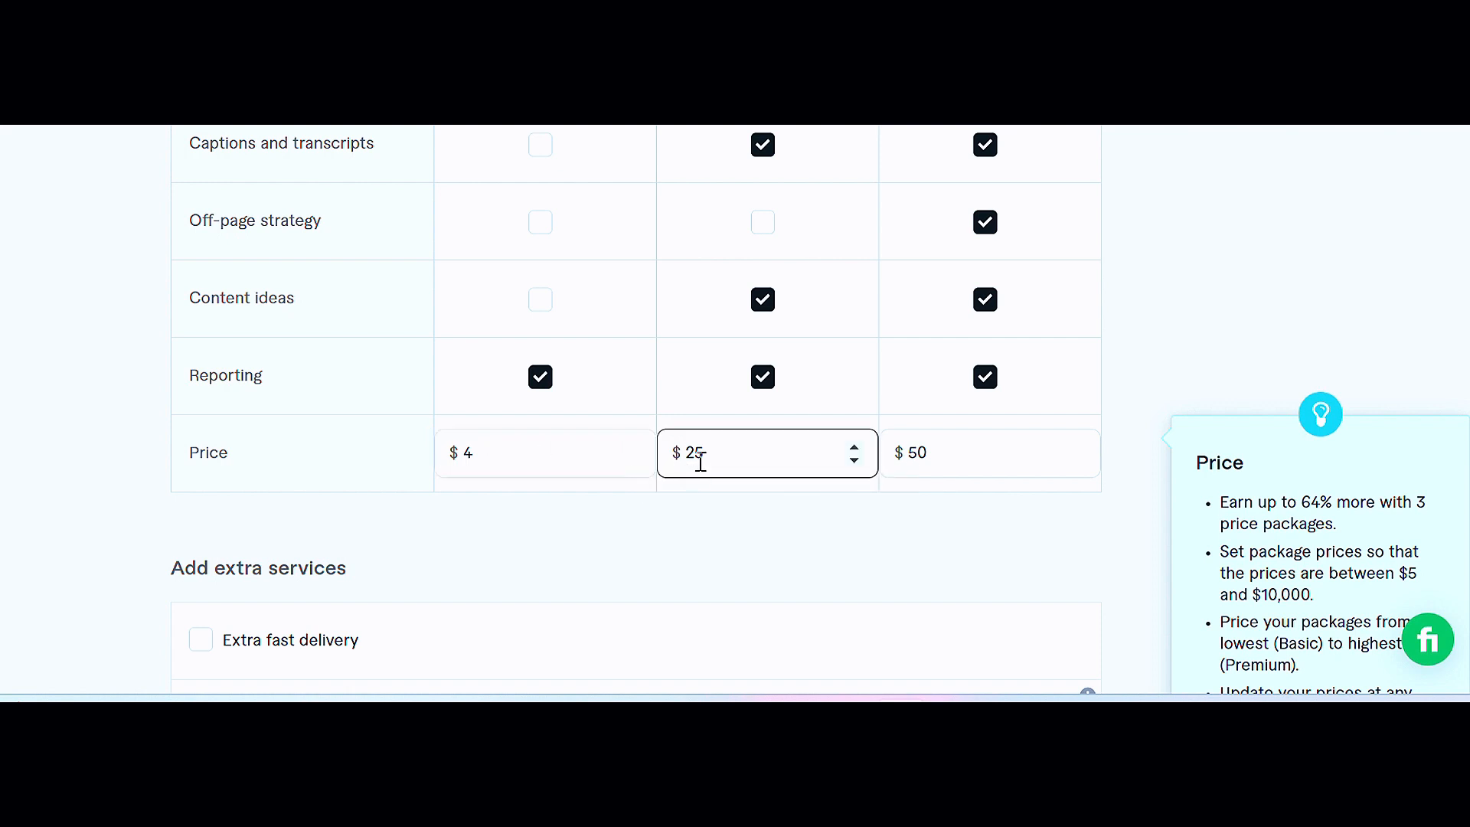
pyautogui.click(935, 466)
pyautogui.click(712, 459)
pyautogui.scroll(-1, 705, 435)
pyautogui.click(494, 469)
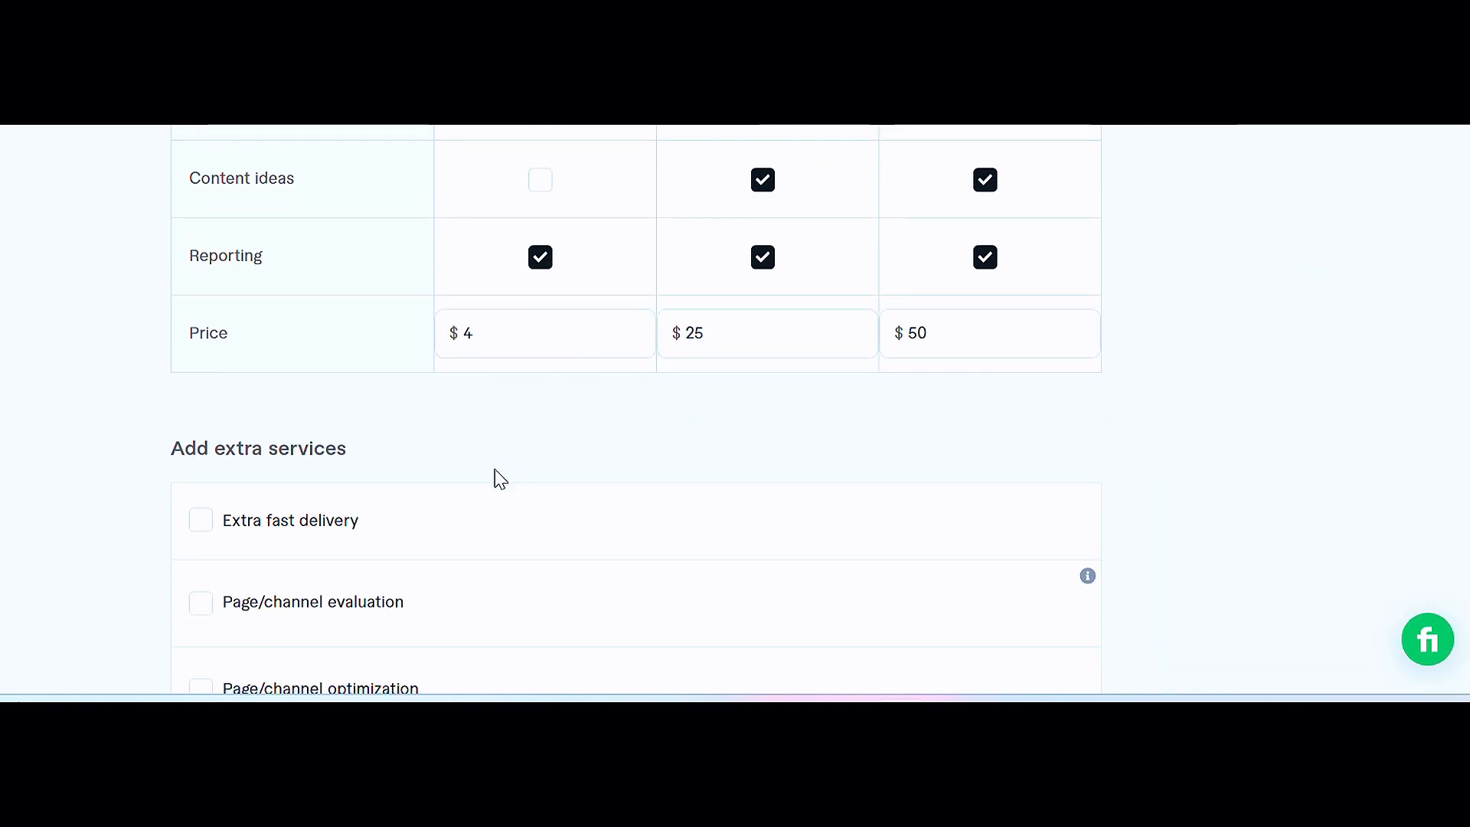
pyautogui.scroll(-1, 490, 478)
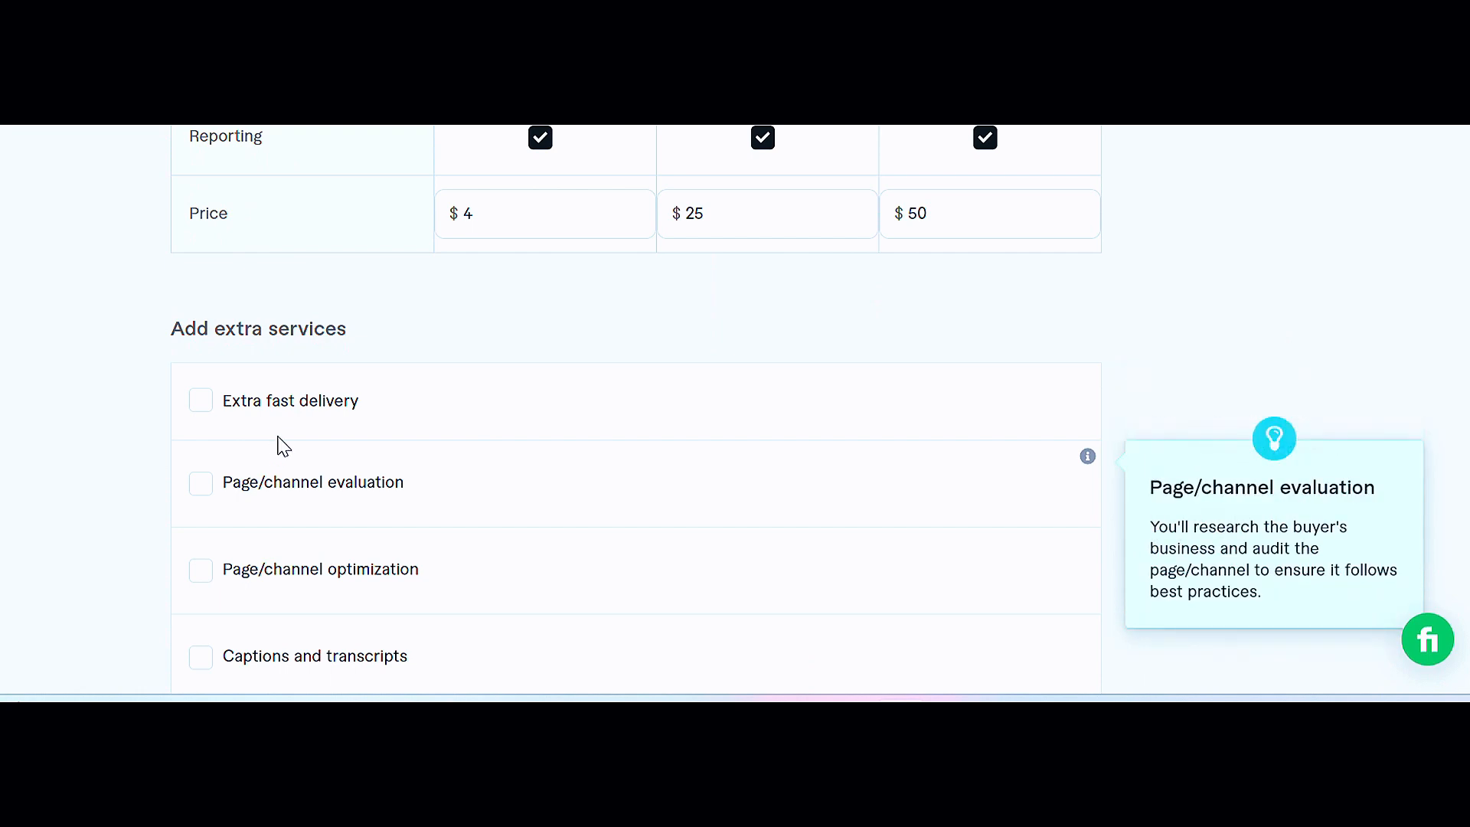
pyautogui.moveTo(540, 398)
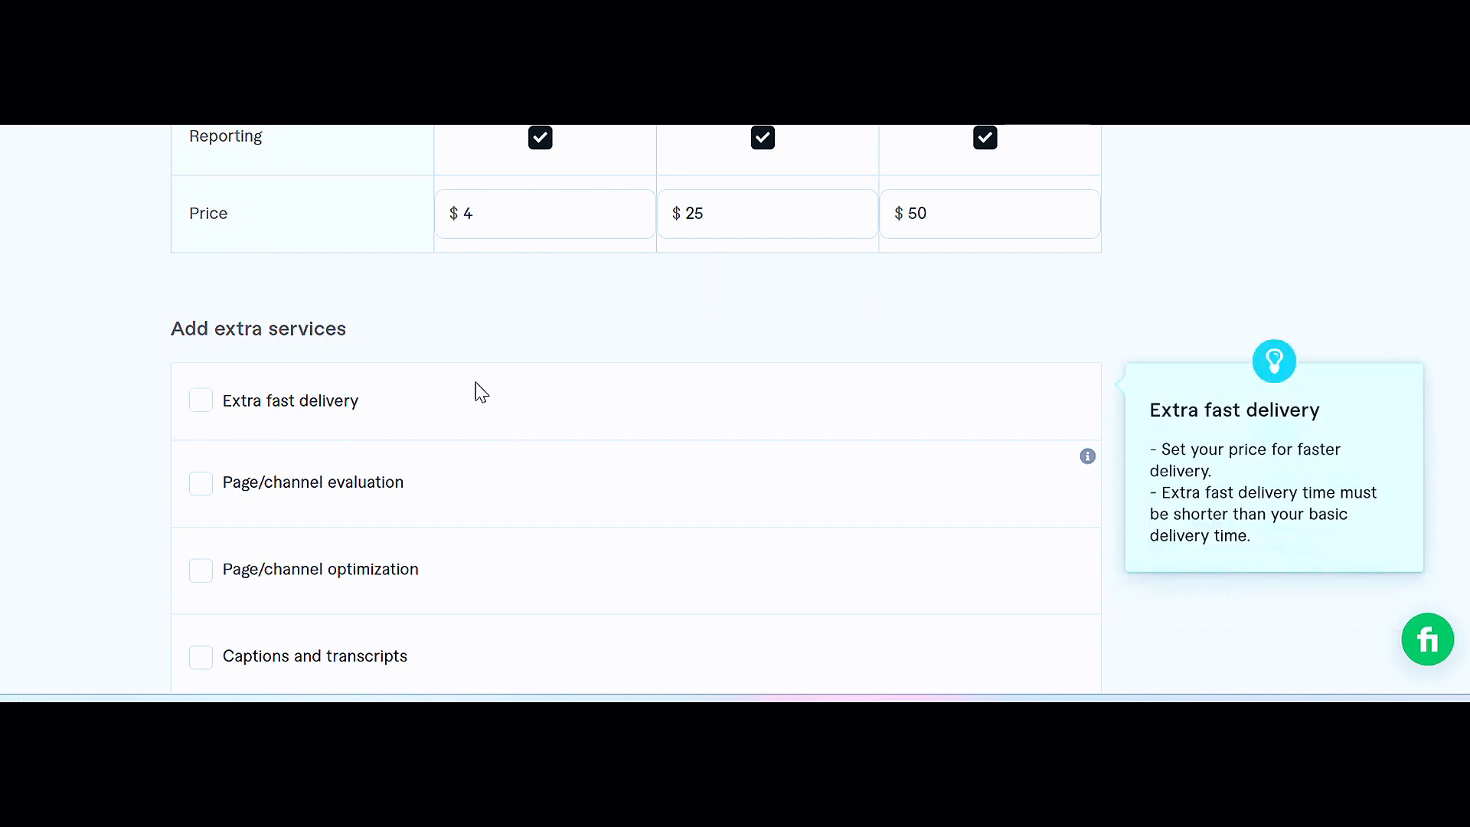
pyautogui.scroll(-5, 616, 417)
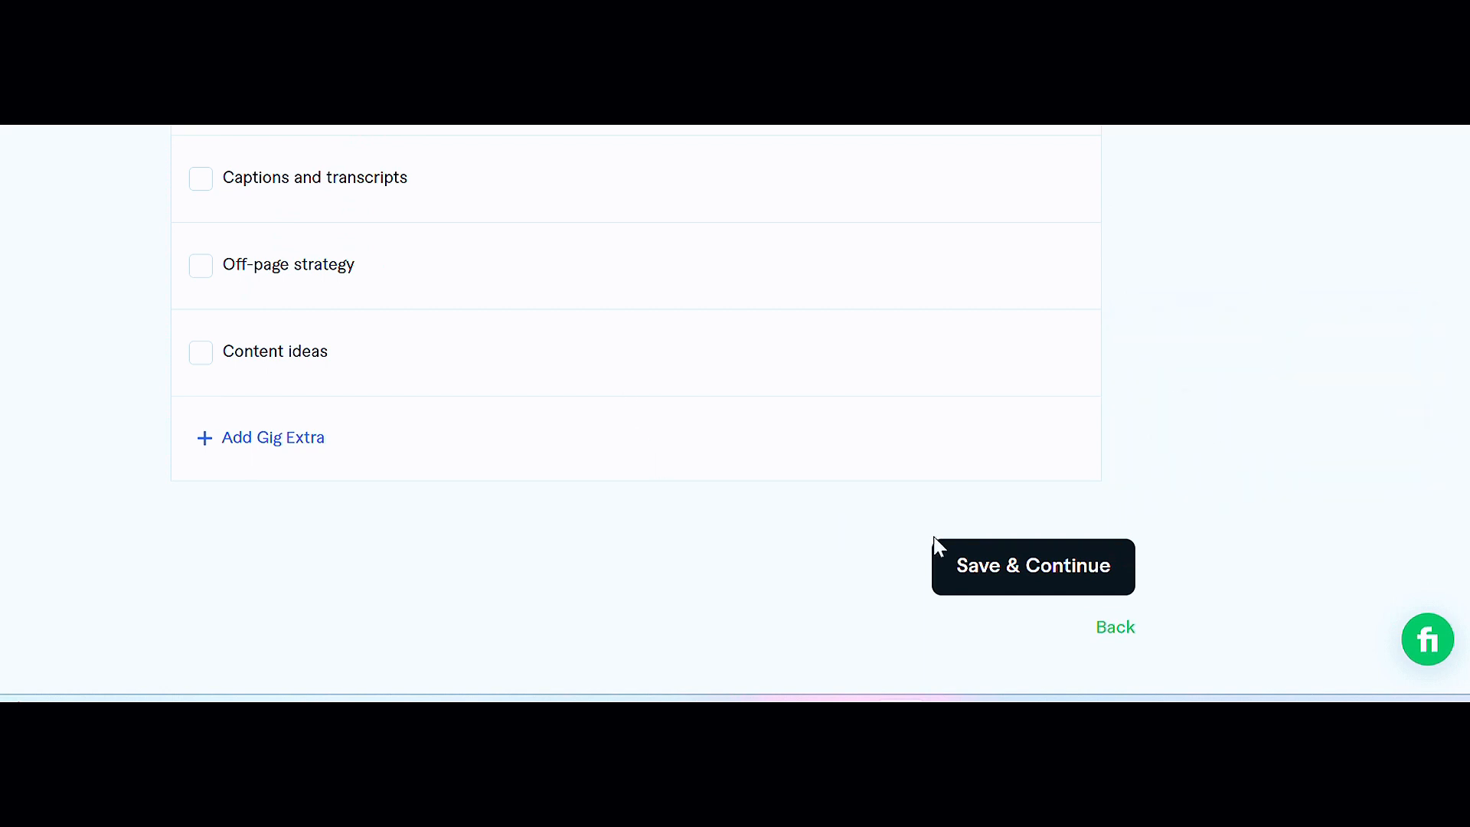
pyautogui.click(1007, 574)
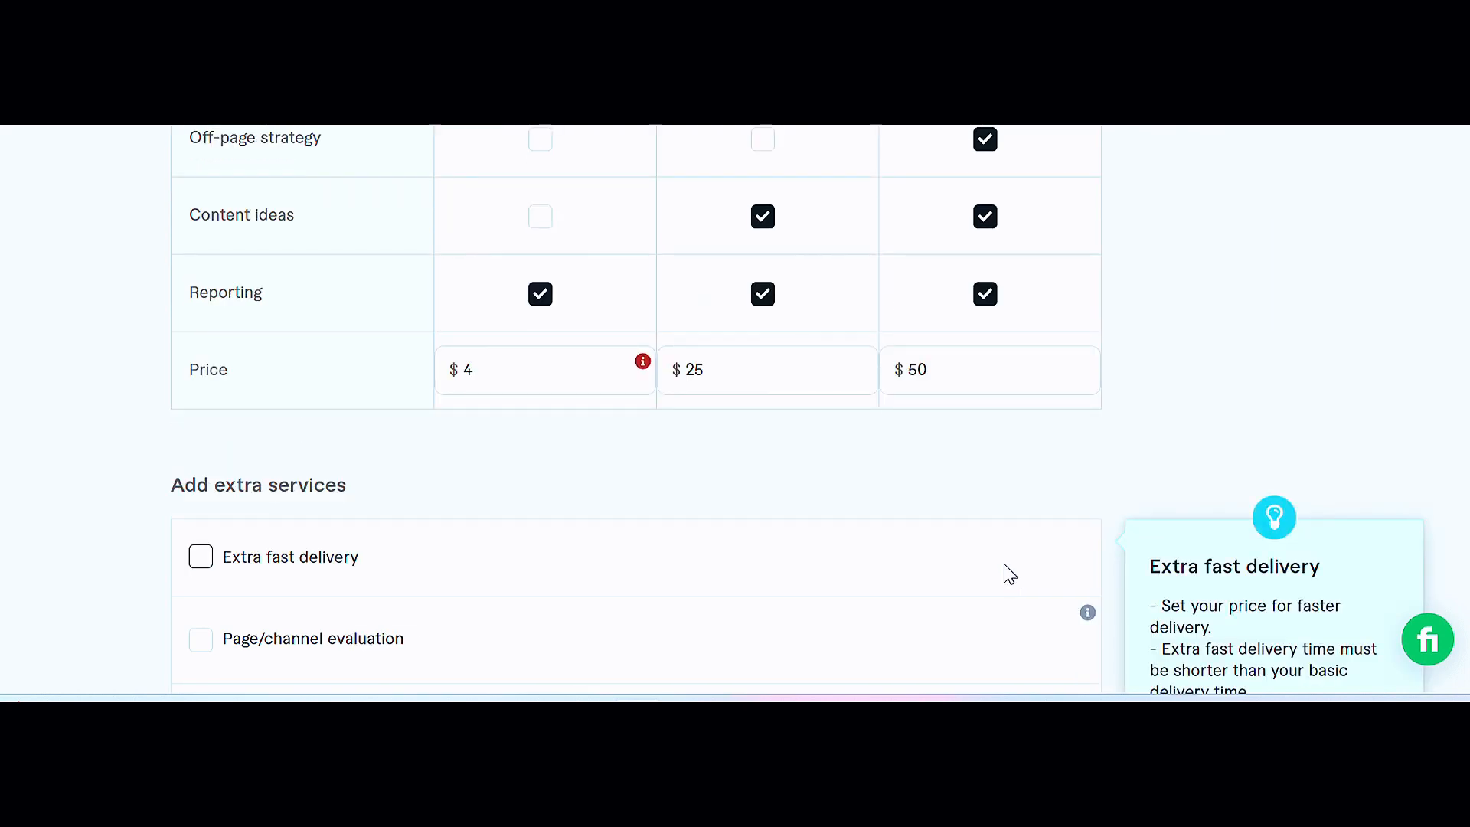
# Step: Raise the Basic package price to $5 and save the pricing to continue to Description & FAQ
pyautogui.click(518, 372)
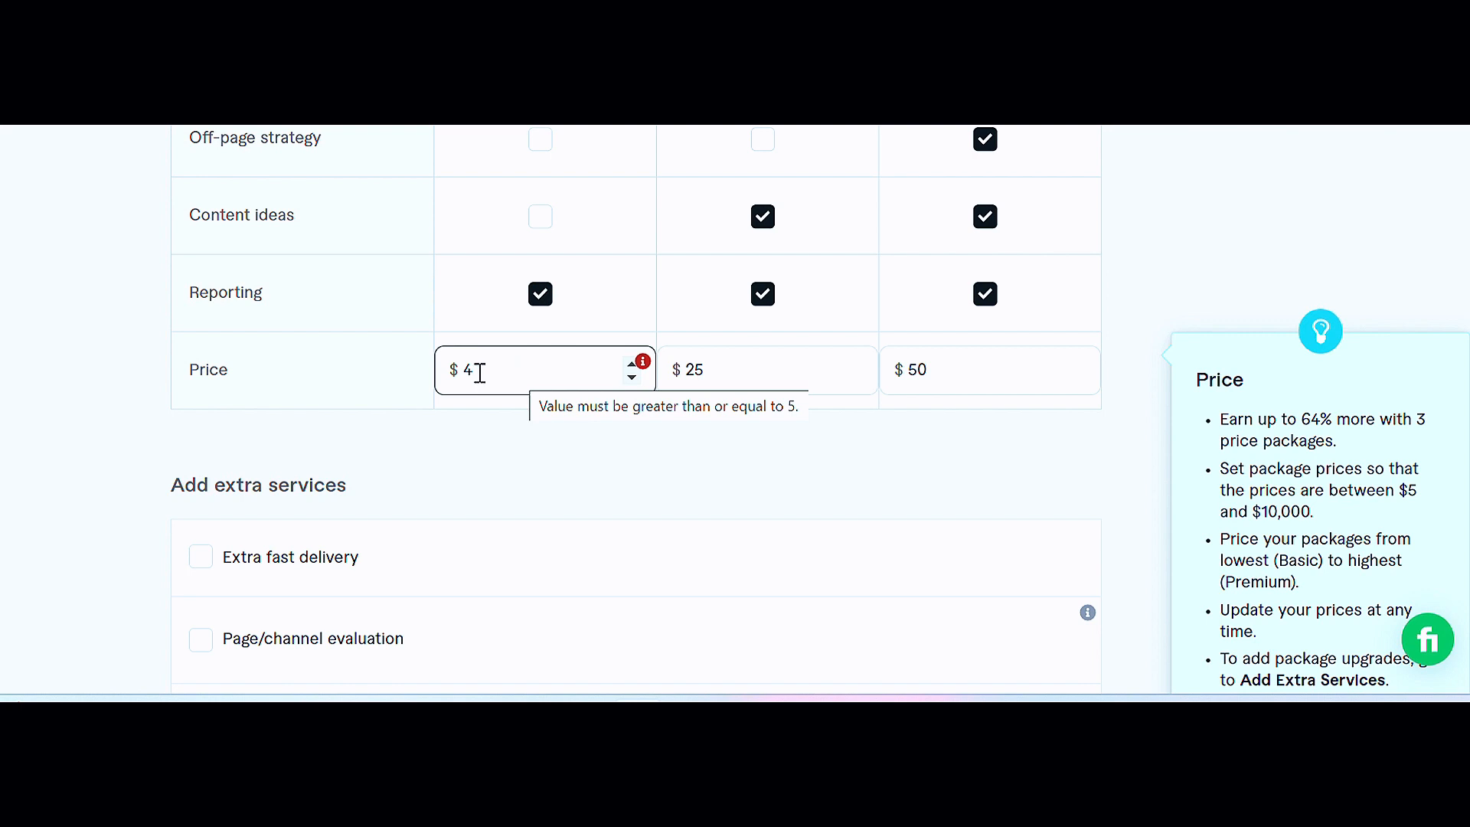
pyautogui.click(631, 365)
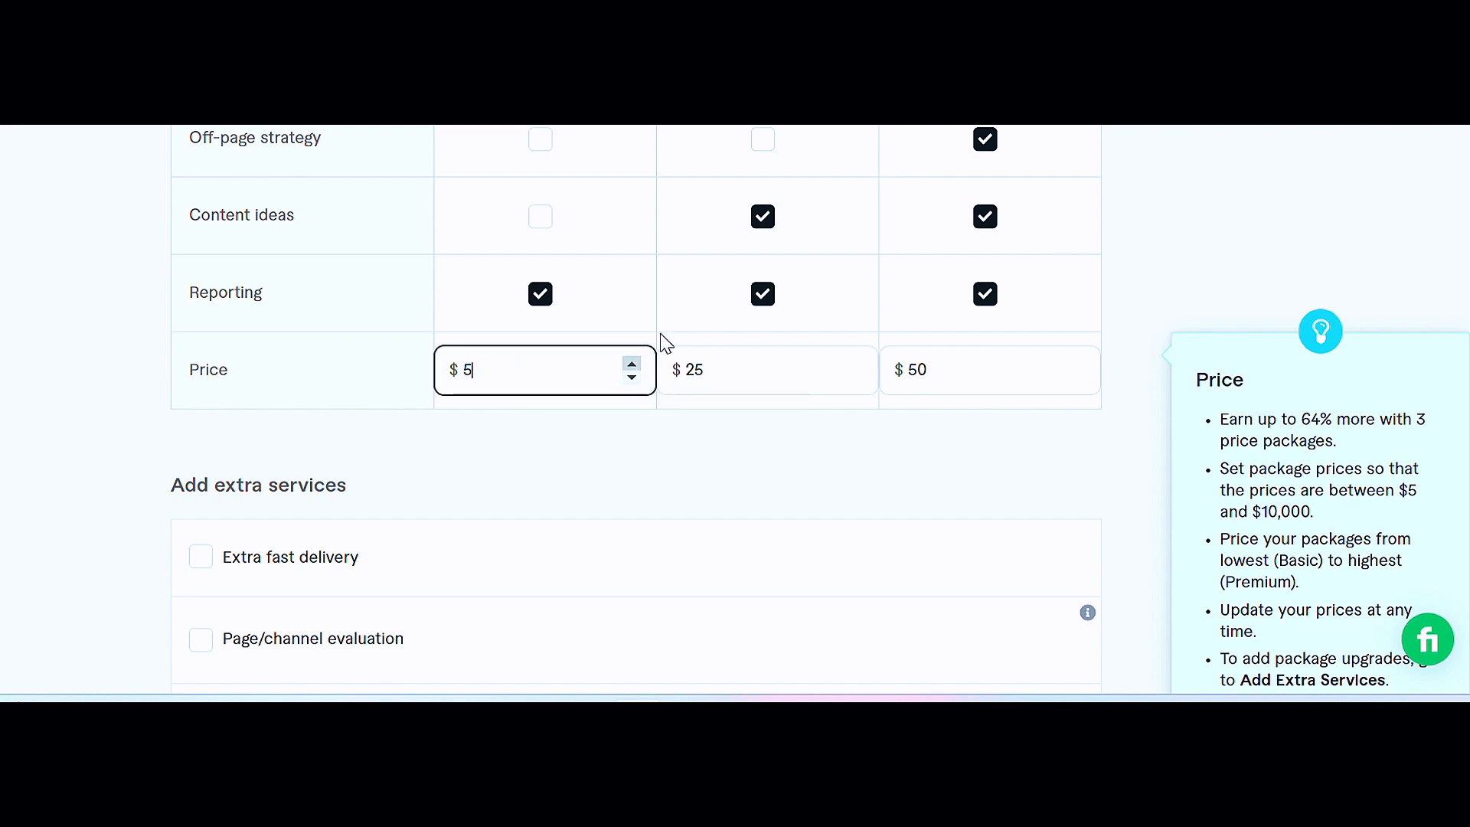
pyautogui.scroll(-8, 688, 256)
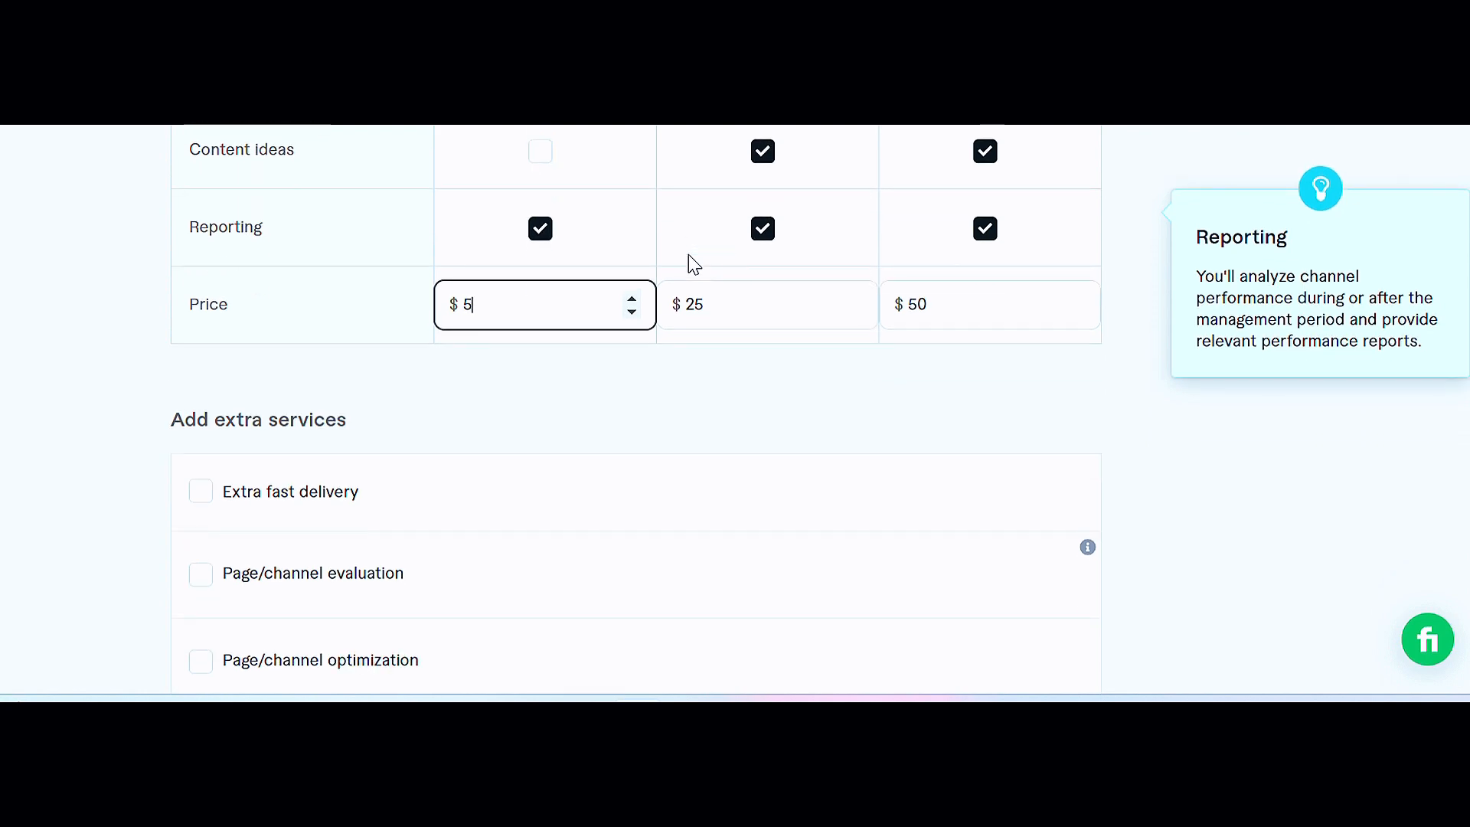
pyautogui.scroll(-3, 701, 273)
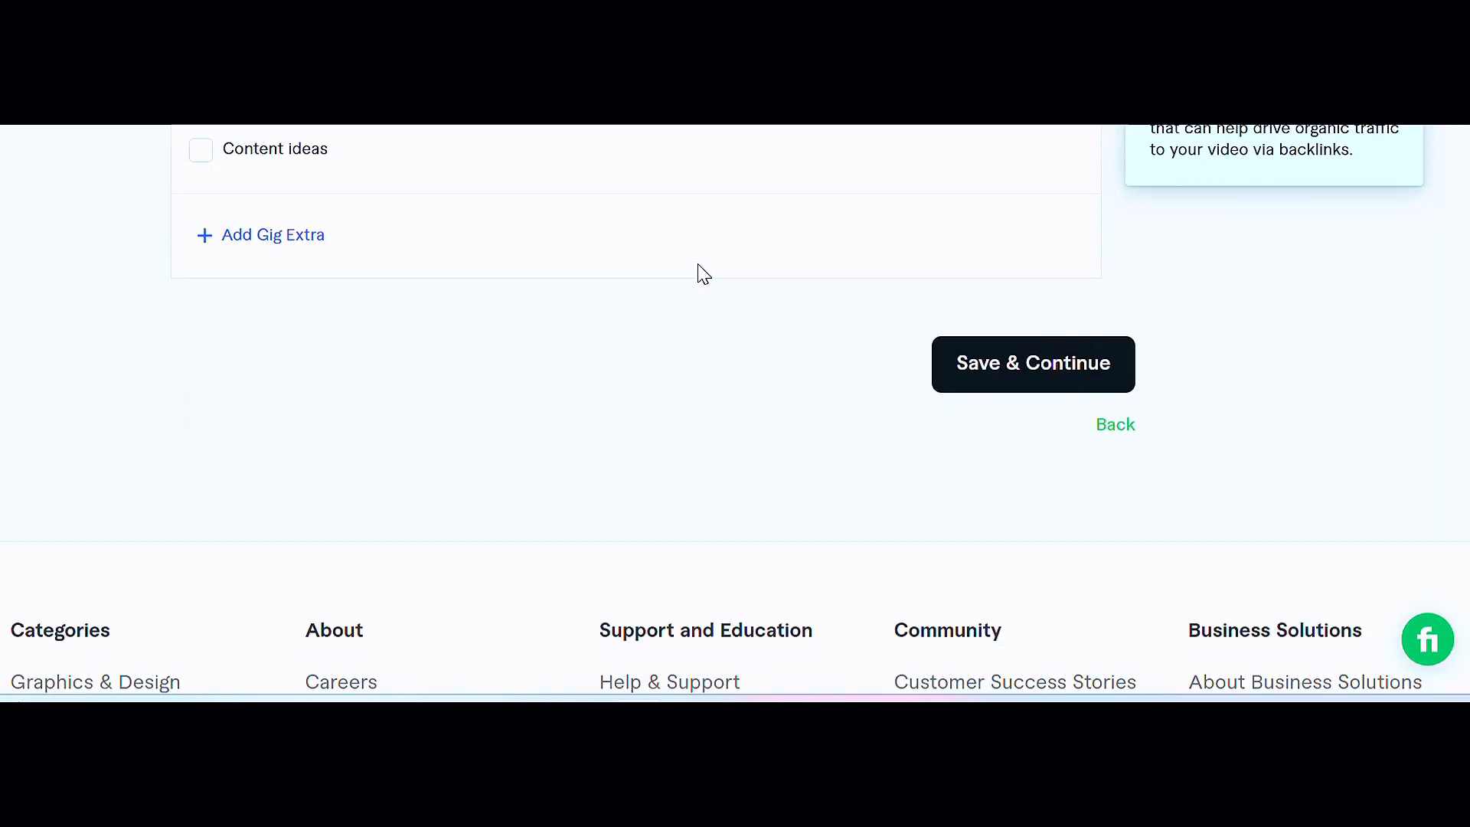
pyautogui.scroll(10, 518, 318)
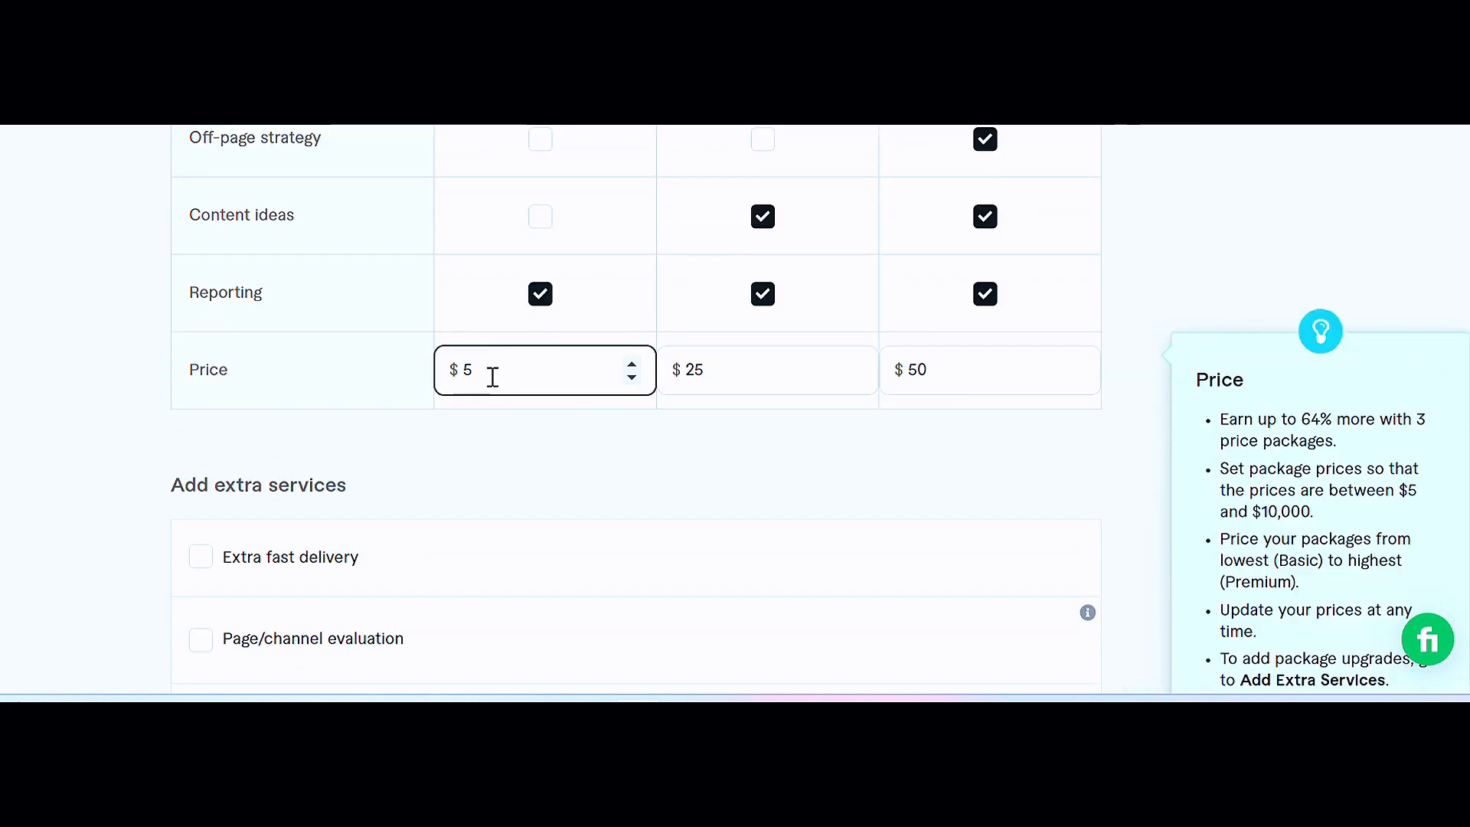
pyautogui.scroll(-8, 862, 372)
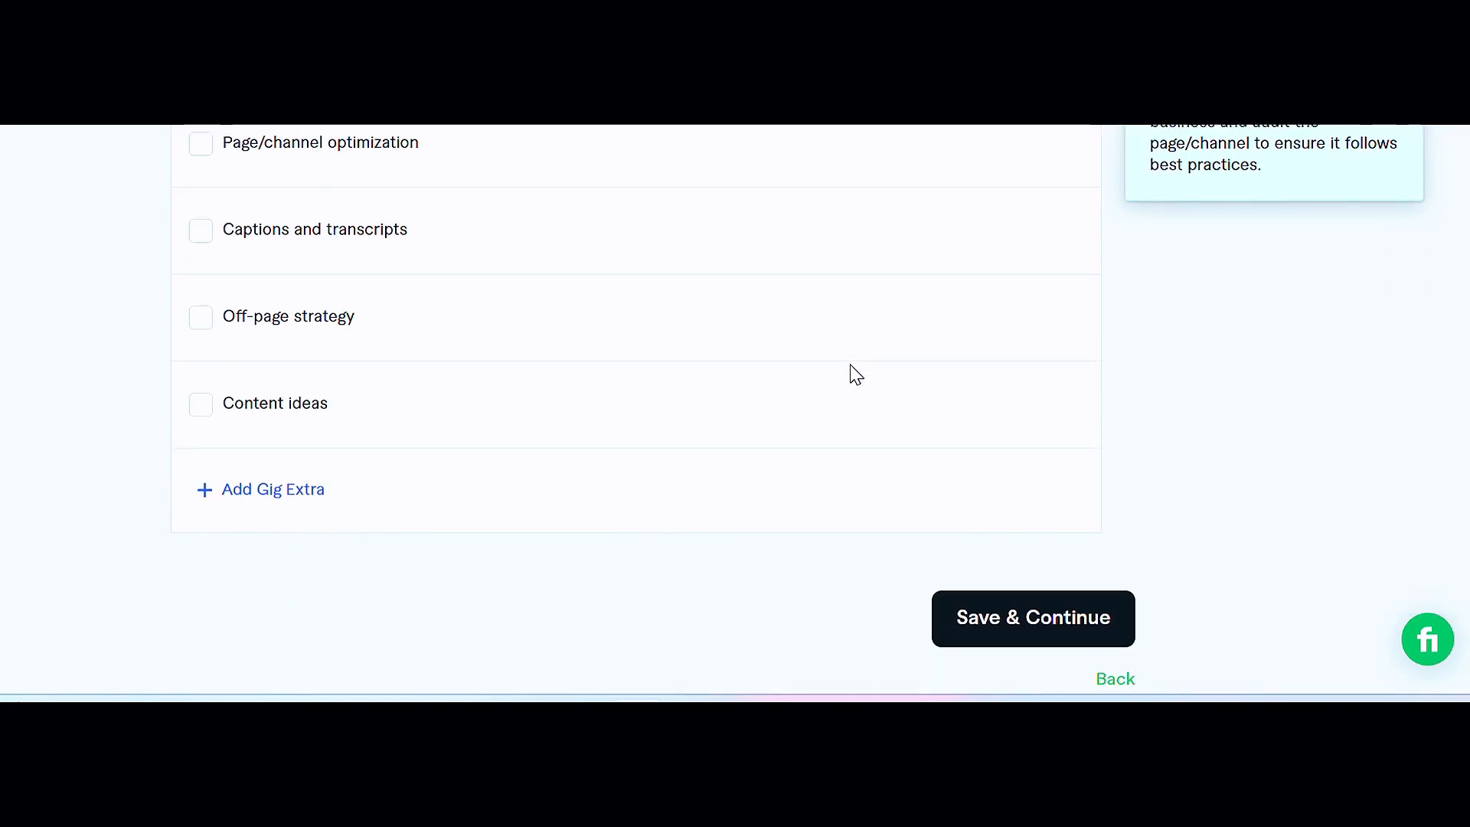
pyautogui.click(1061, 496)
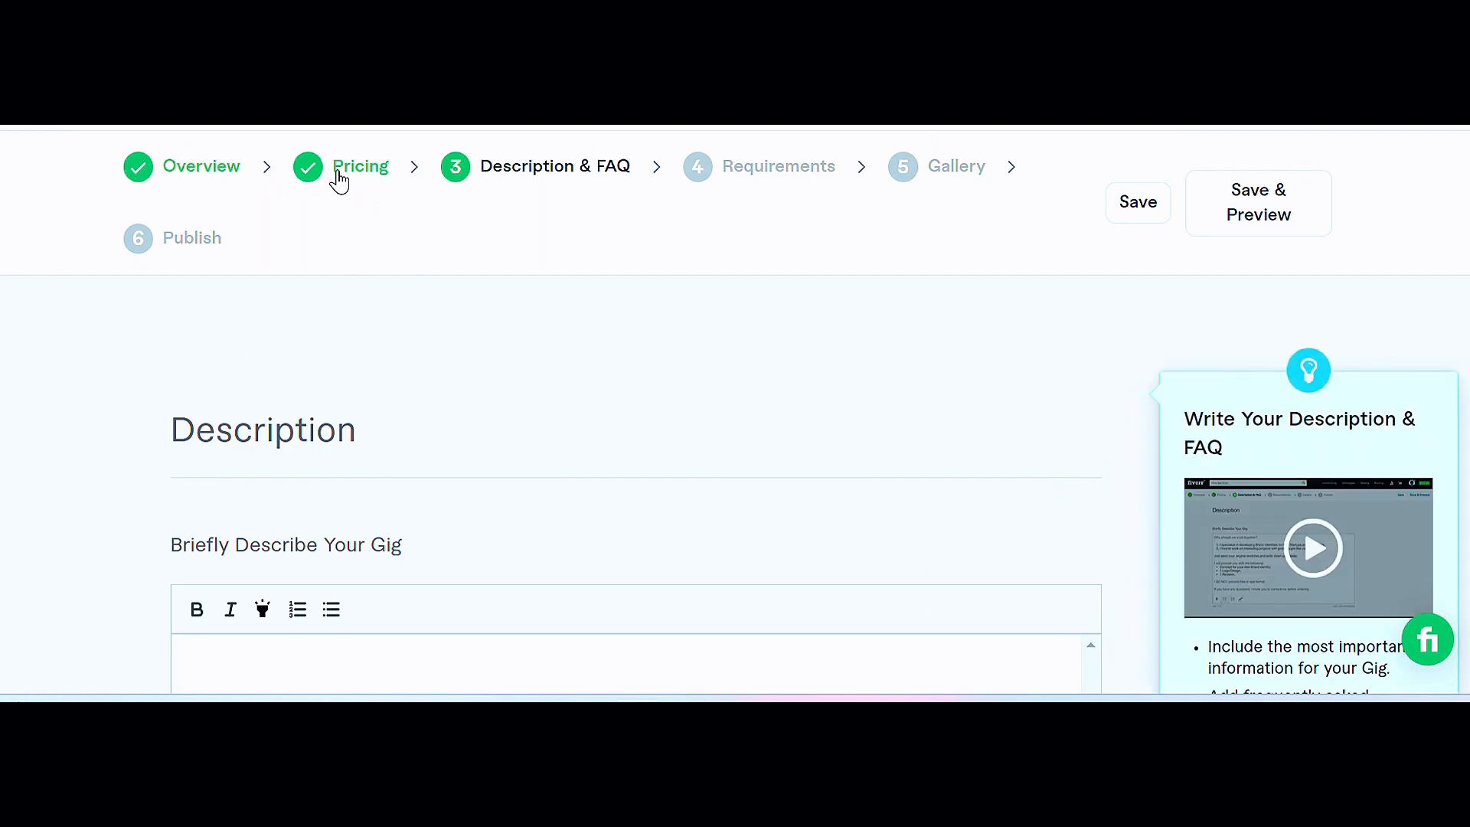
# Step: Scroll through the gig description text, Milestone workflow and FAQ sections to review them
pyautogui.scroll(-2, 485, 233)
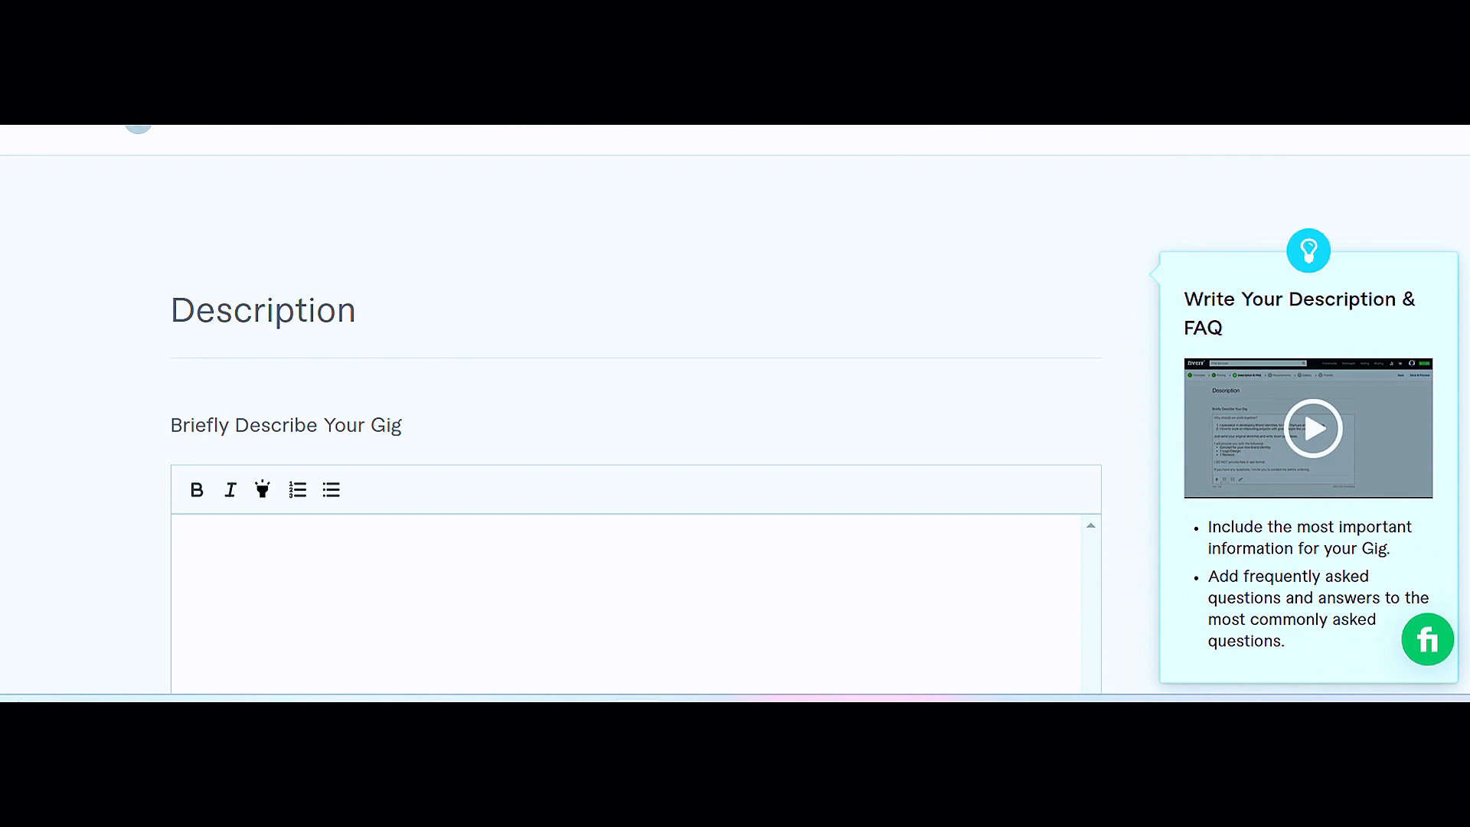
pyautogui.scroll(2, 1303, 407)
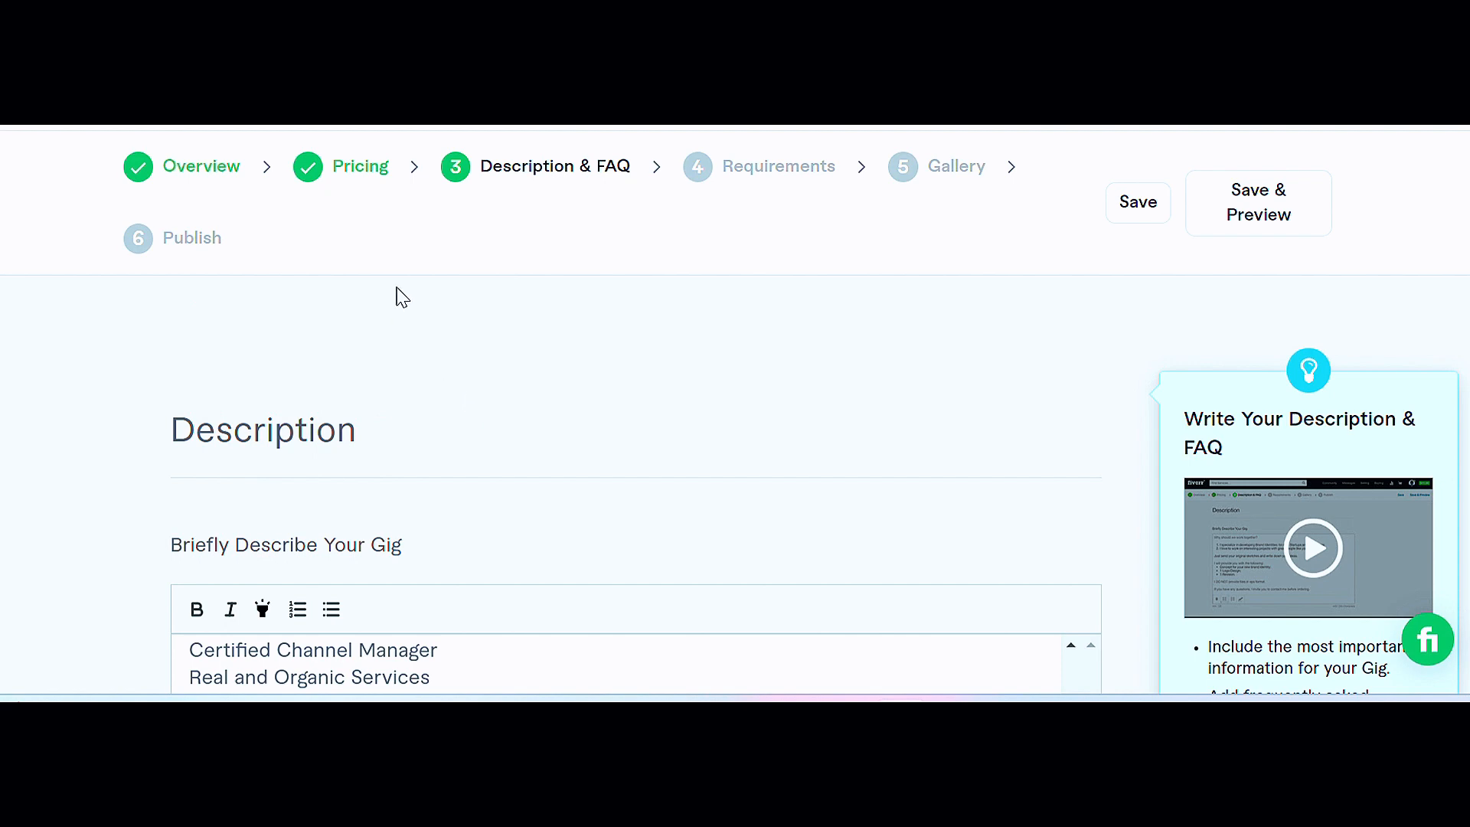
pyautogui.scroll(-6, 508, 357)
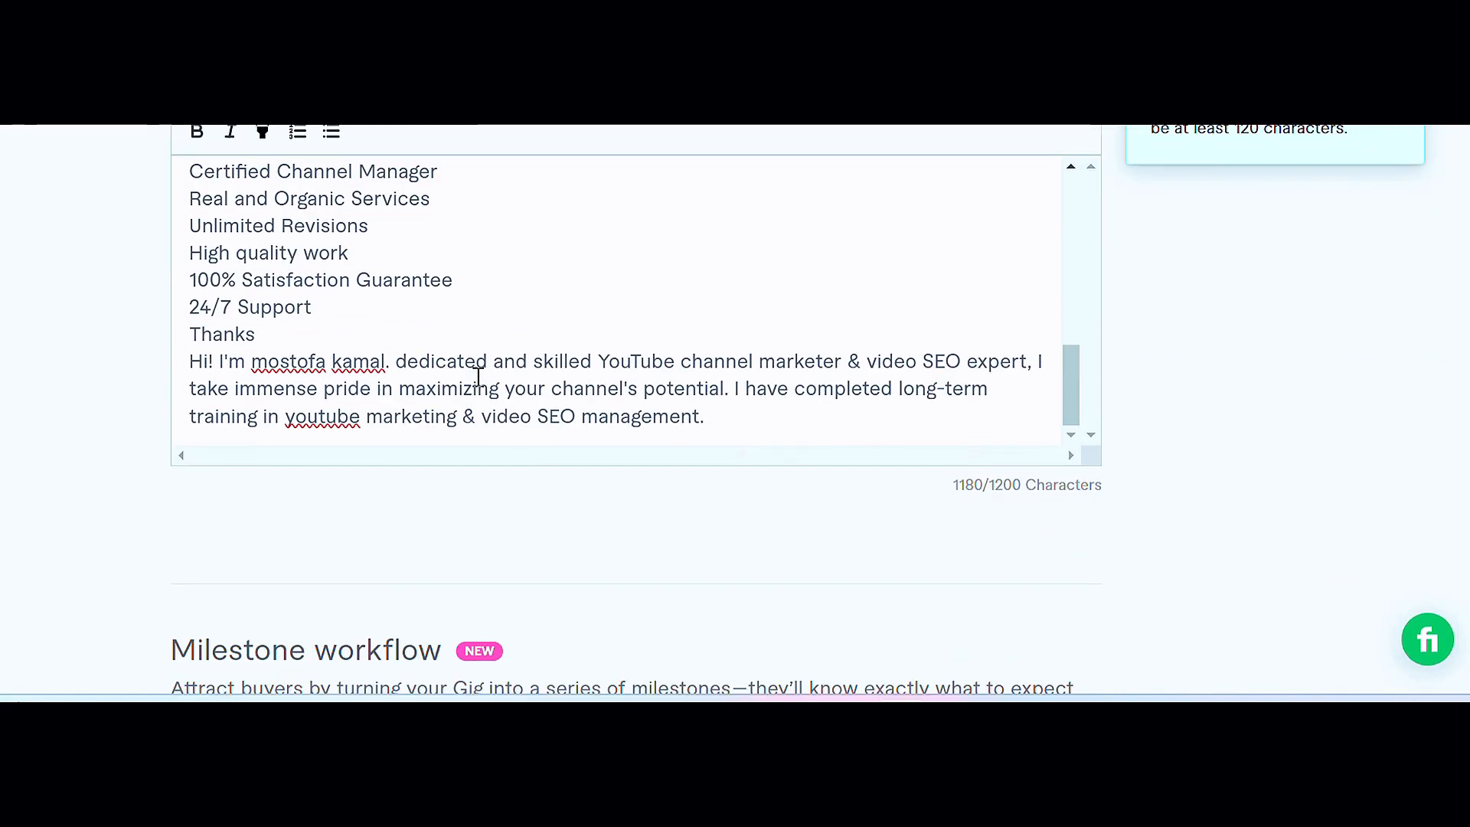
pyautogui.scroll(10, 478, 375)
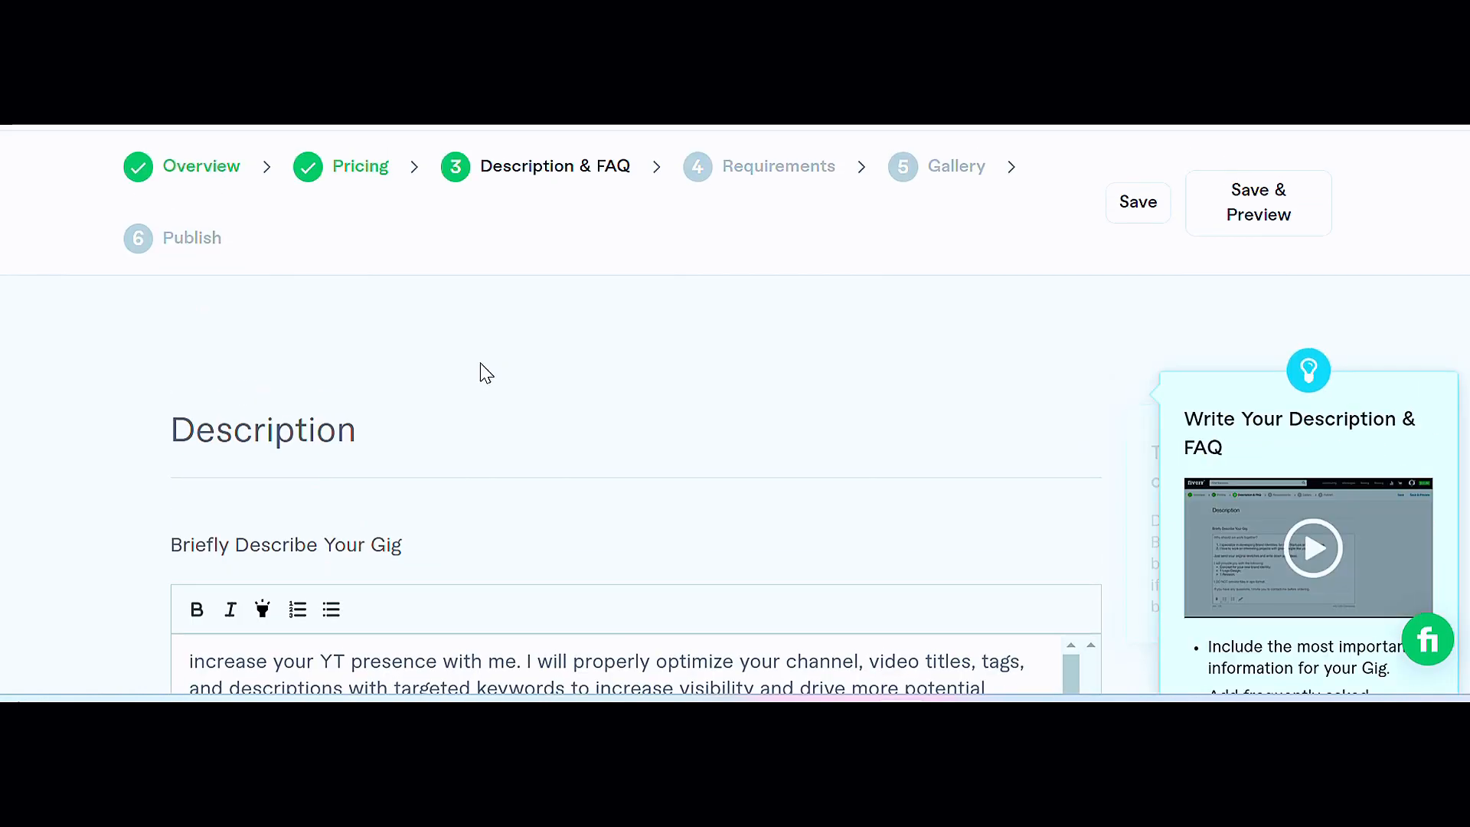
pyautogui.scroll(-5, 460, 413)
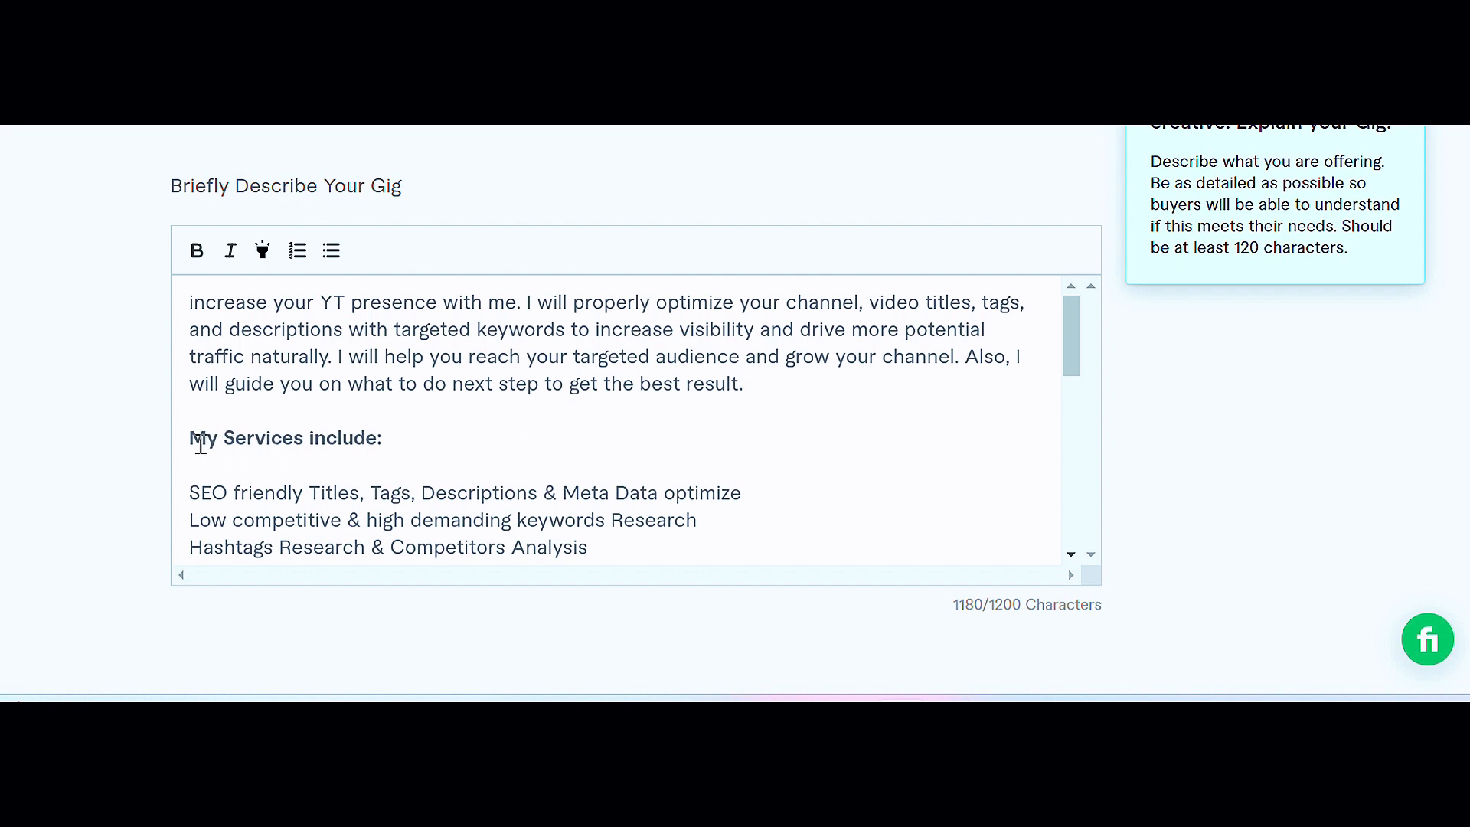
pyautogui.scroll(-5, 508, 424)
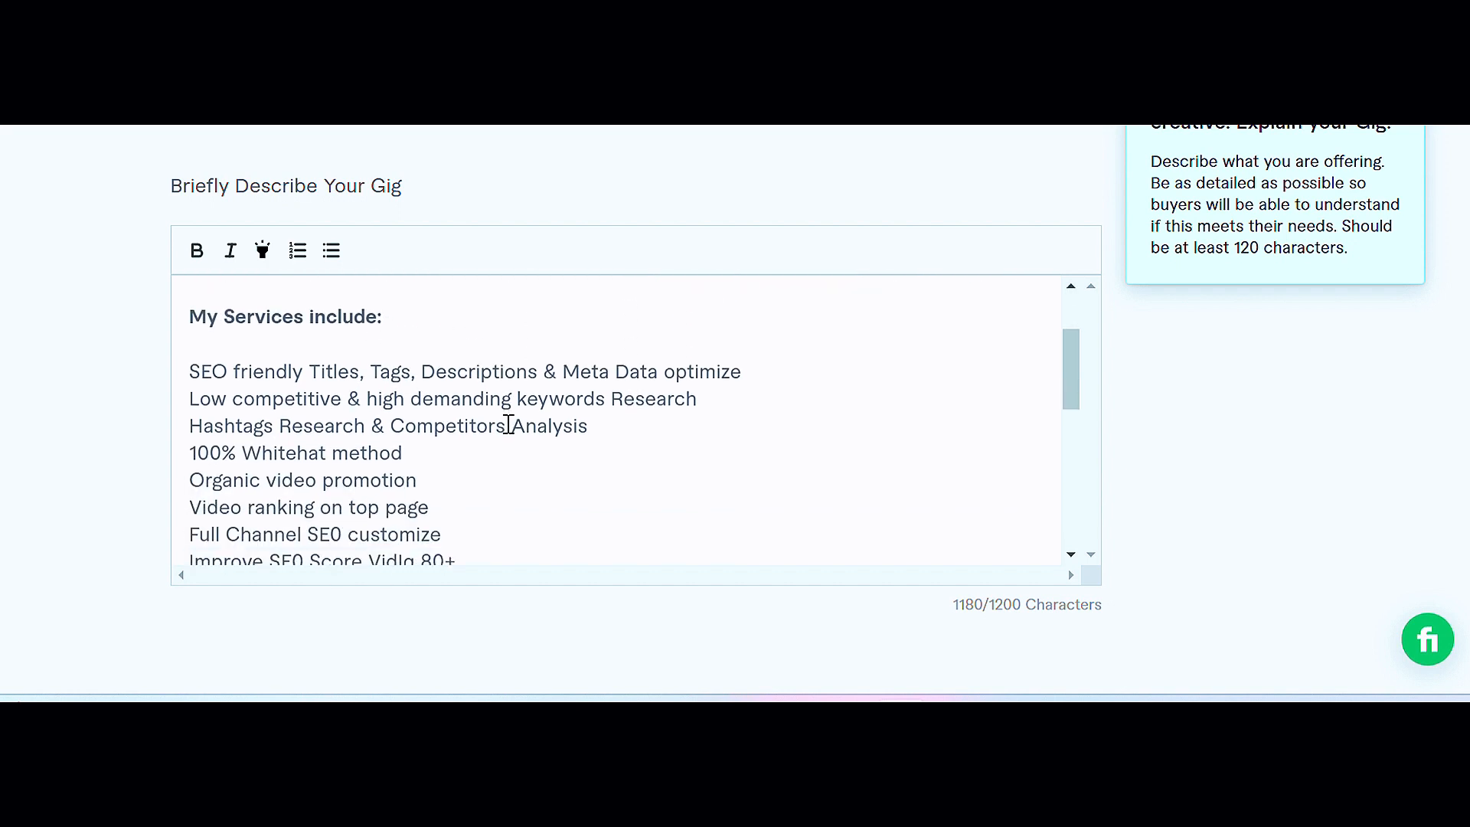
pyautogui.scroll(-3, 508, 423)
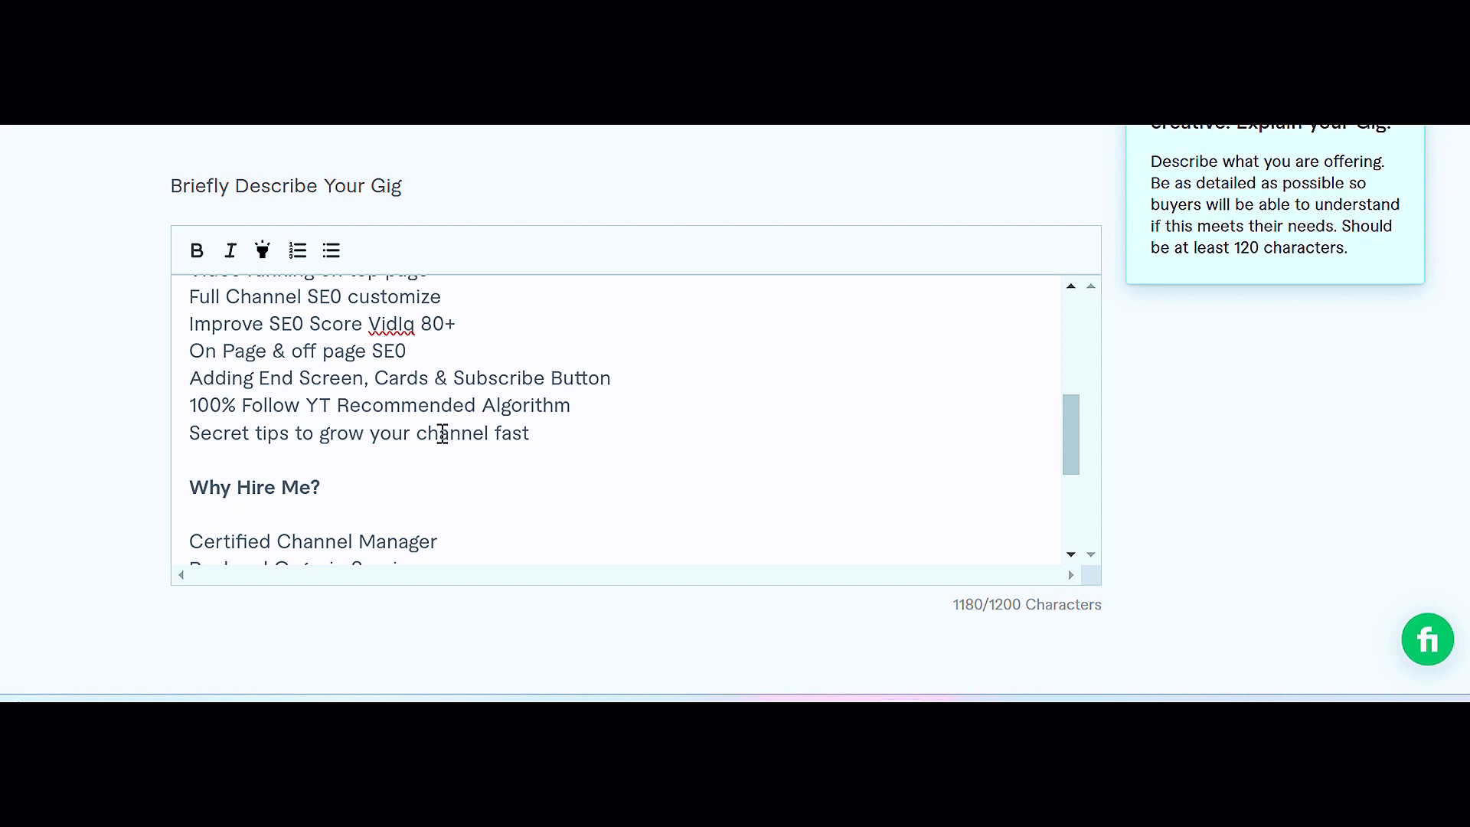
pyautogui.scroll(-3, 442, 434)
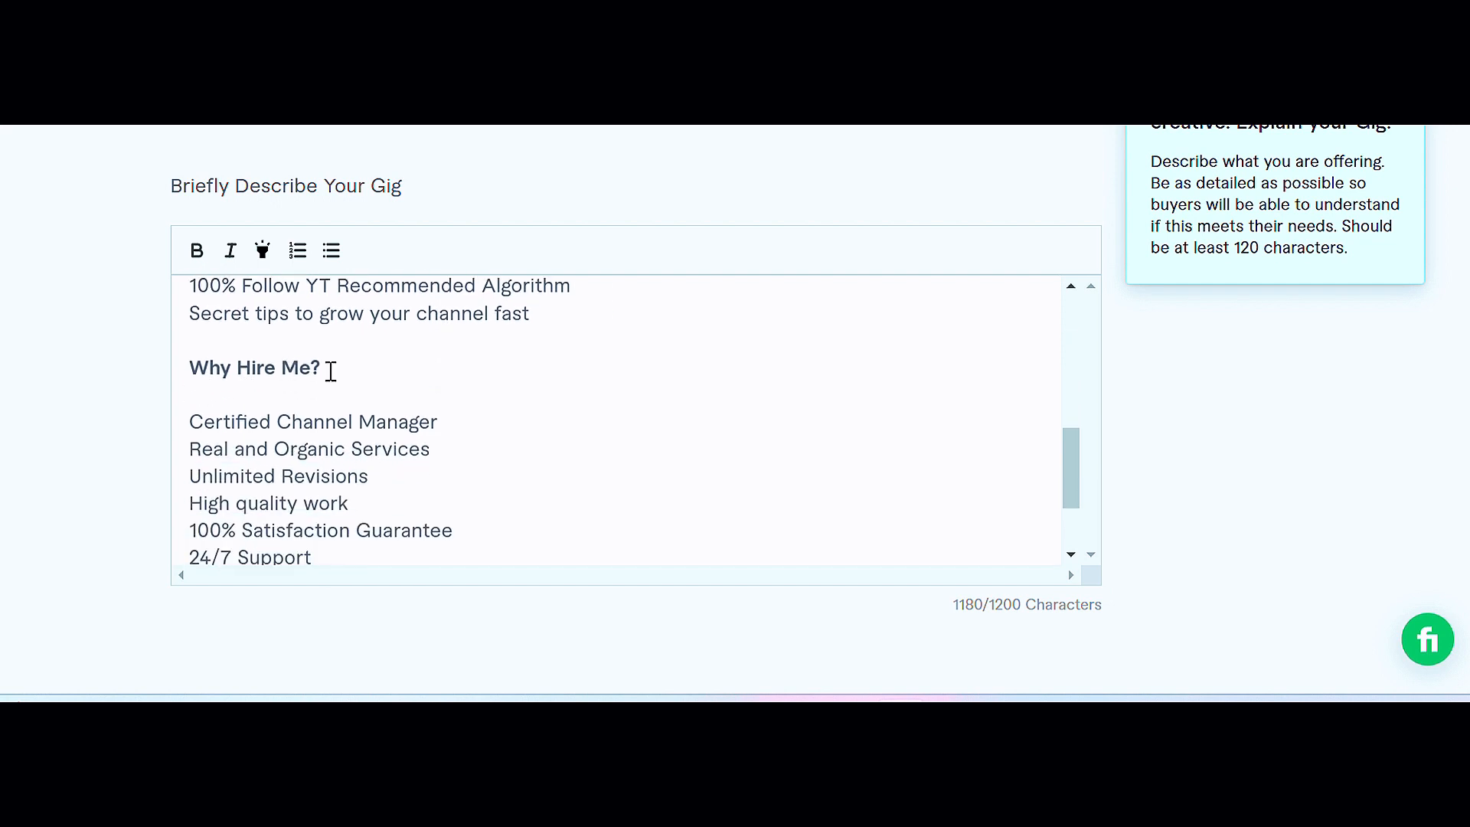
pyautogui.scroll(-3, 475, 411)
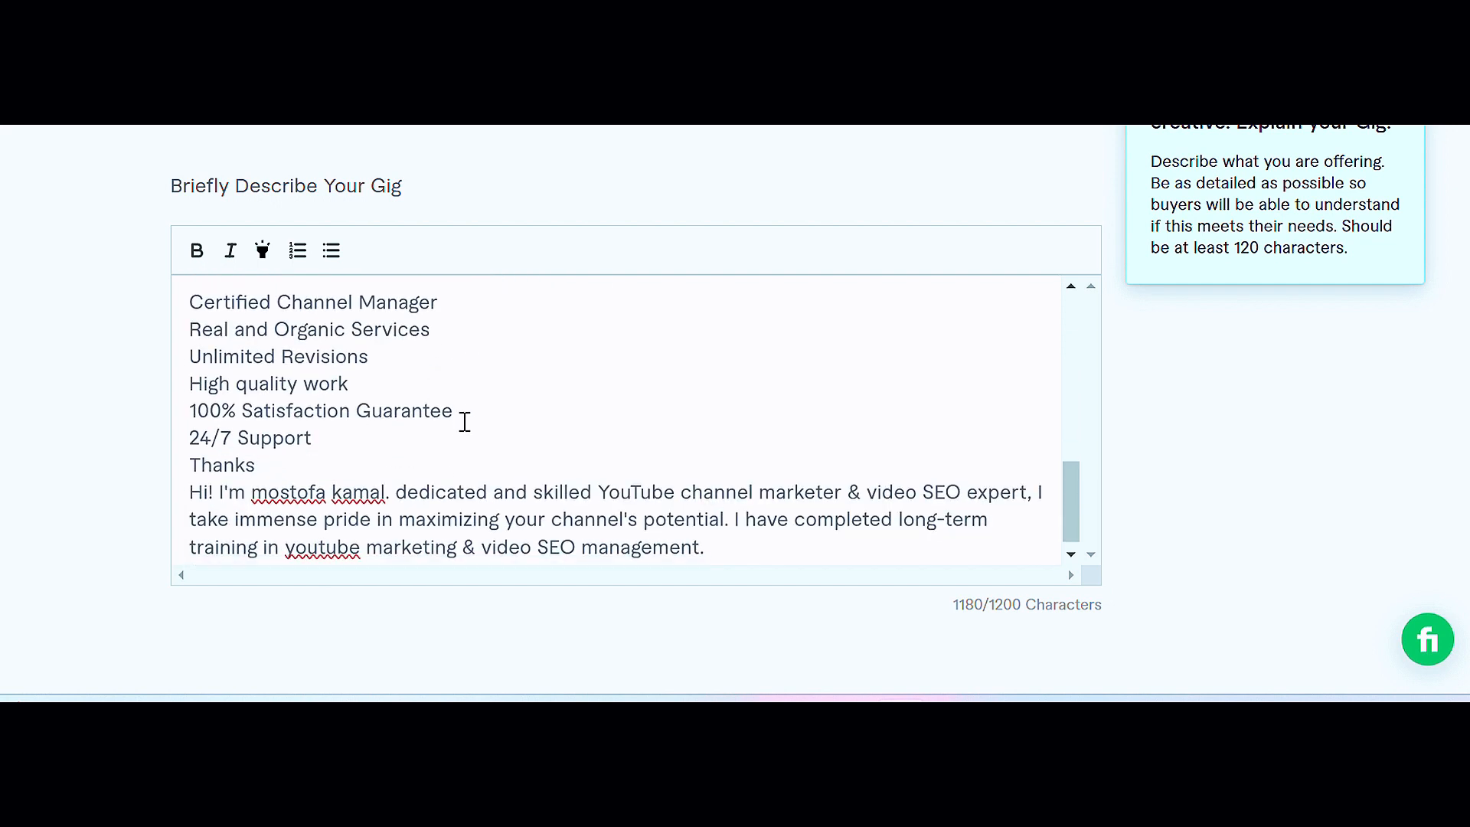
pyautogui.scroll(-2, 482, 443)
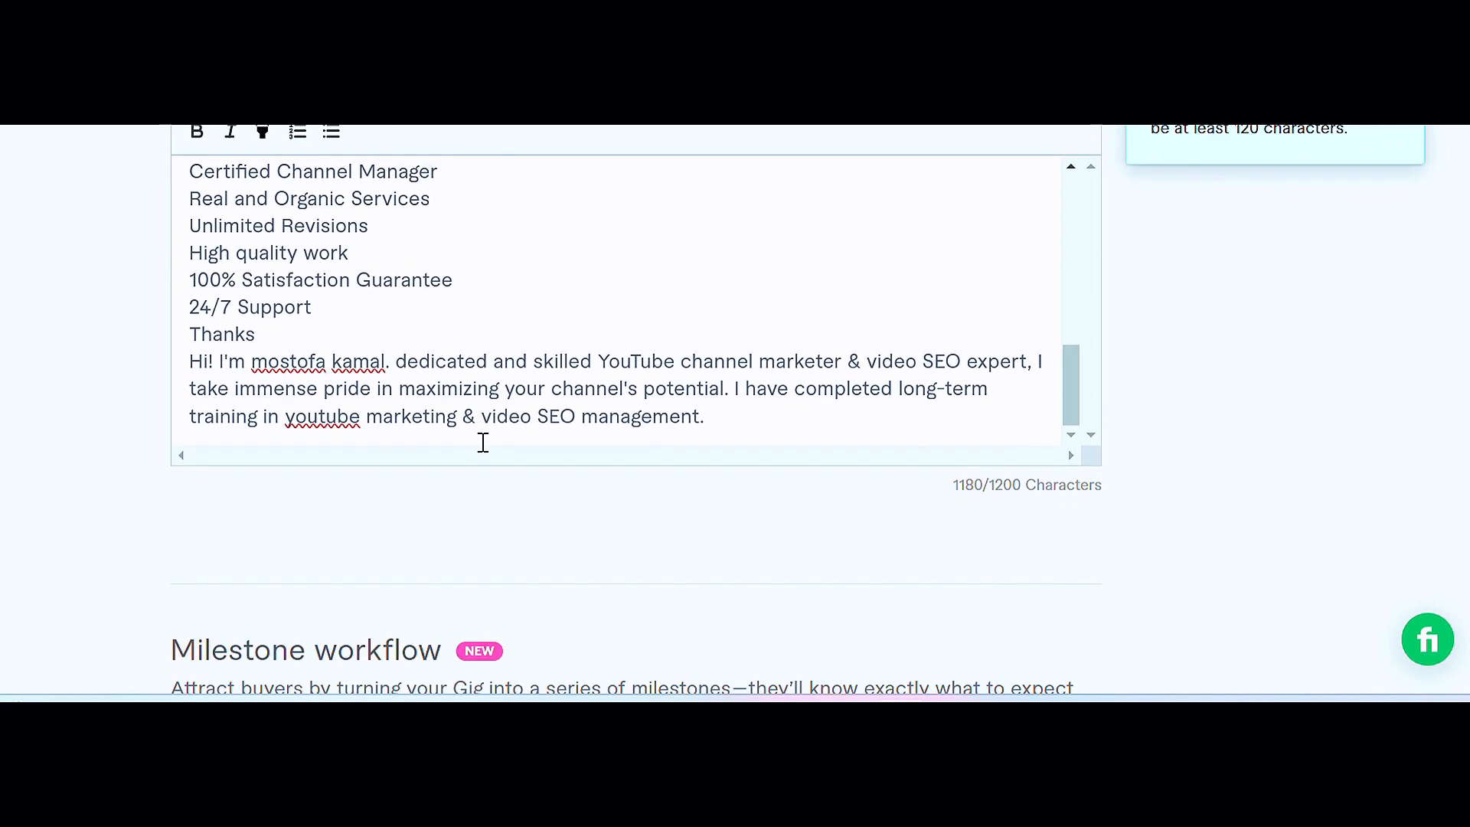
pyautogui.scroll(-1, 687, 404)
pyautogui.scroll(-1, 691, 407)
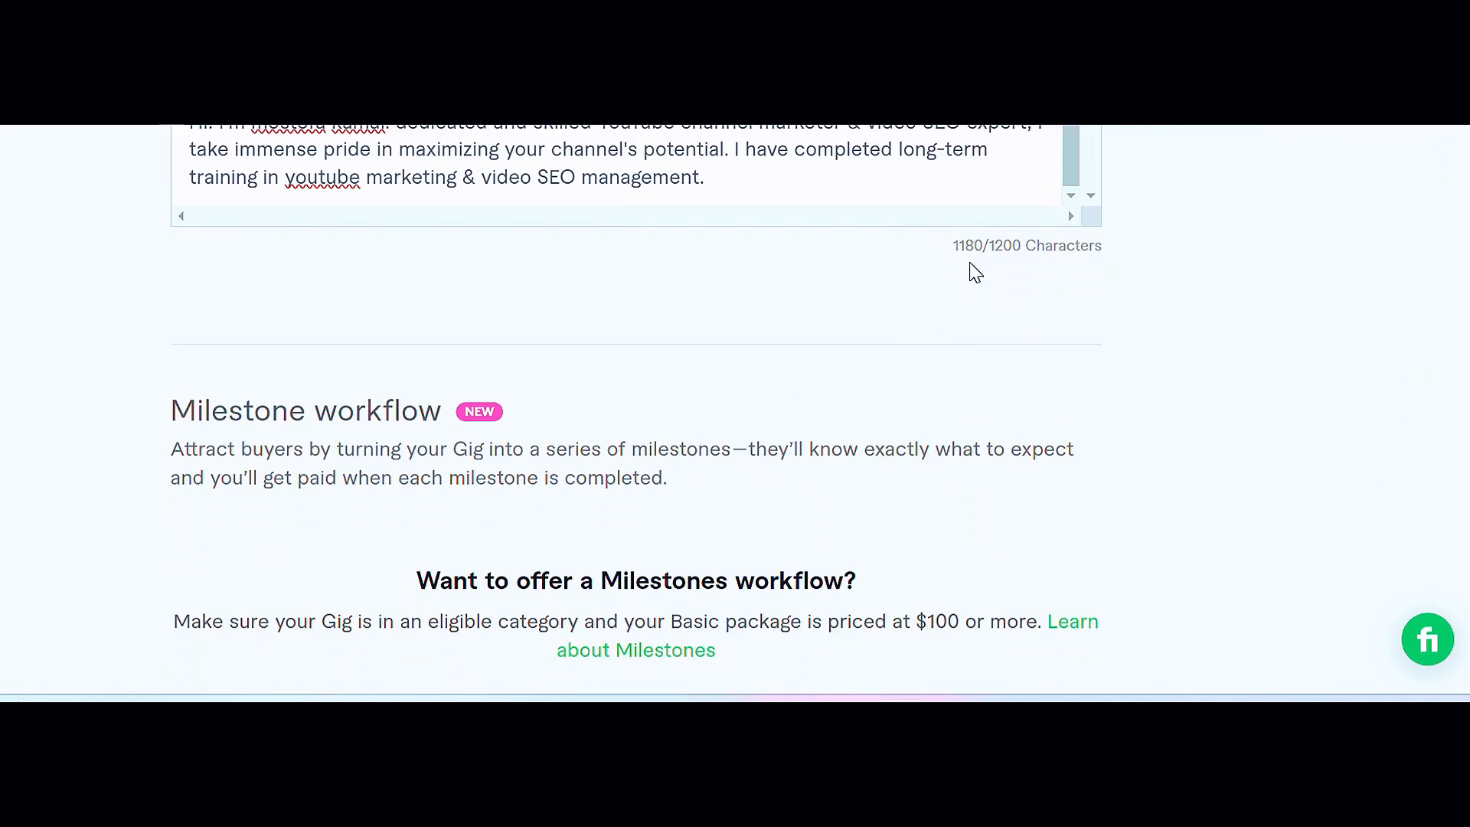
pyautogui.scroll(-6, 682, 306)
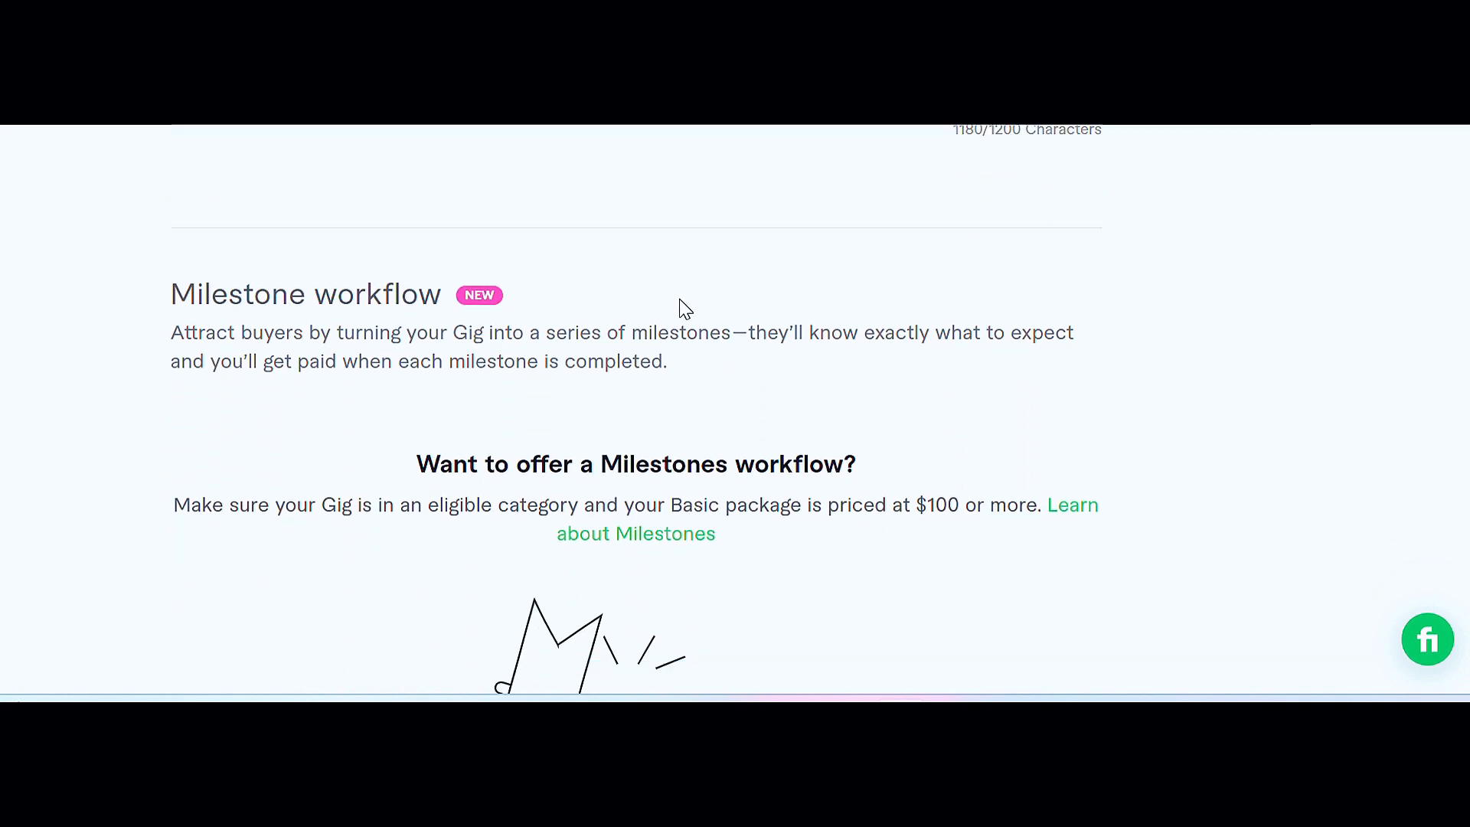
pyautogui.scroll(-5, 572, 349)
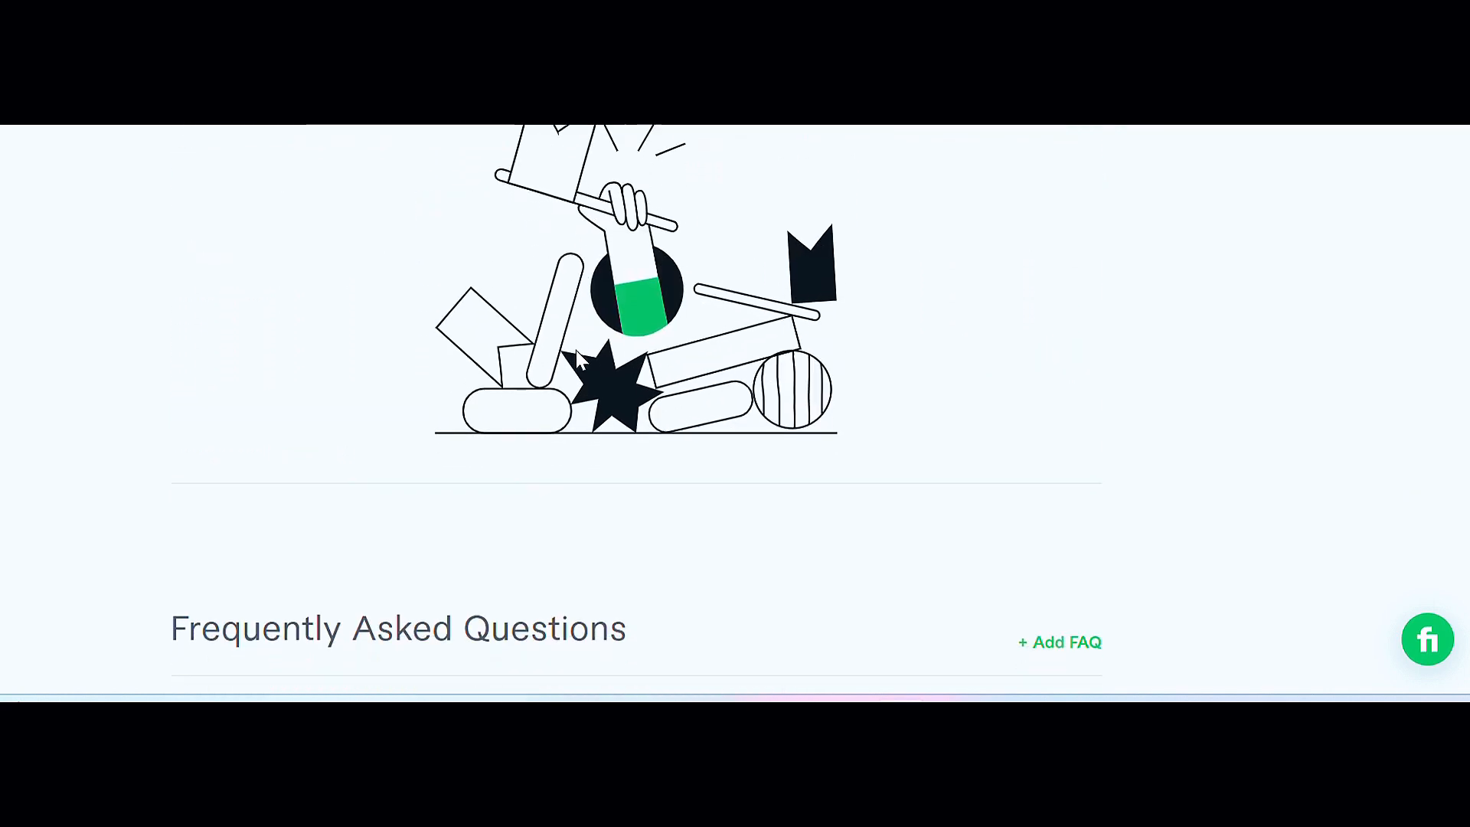
pyautogui.scroll(-3, 578, 358)
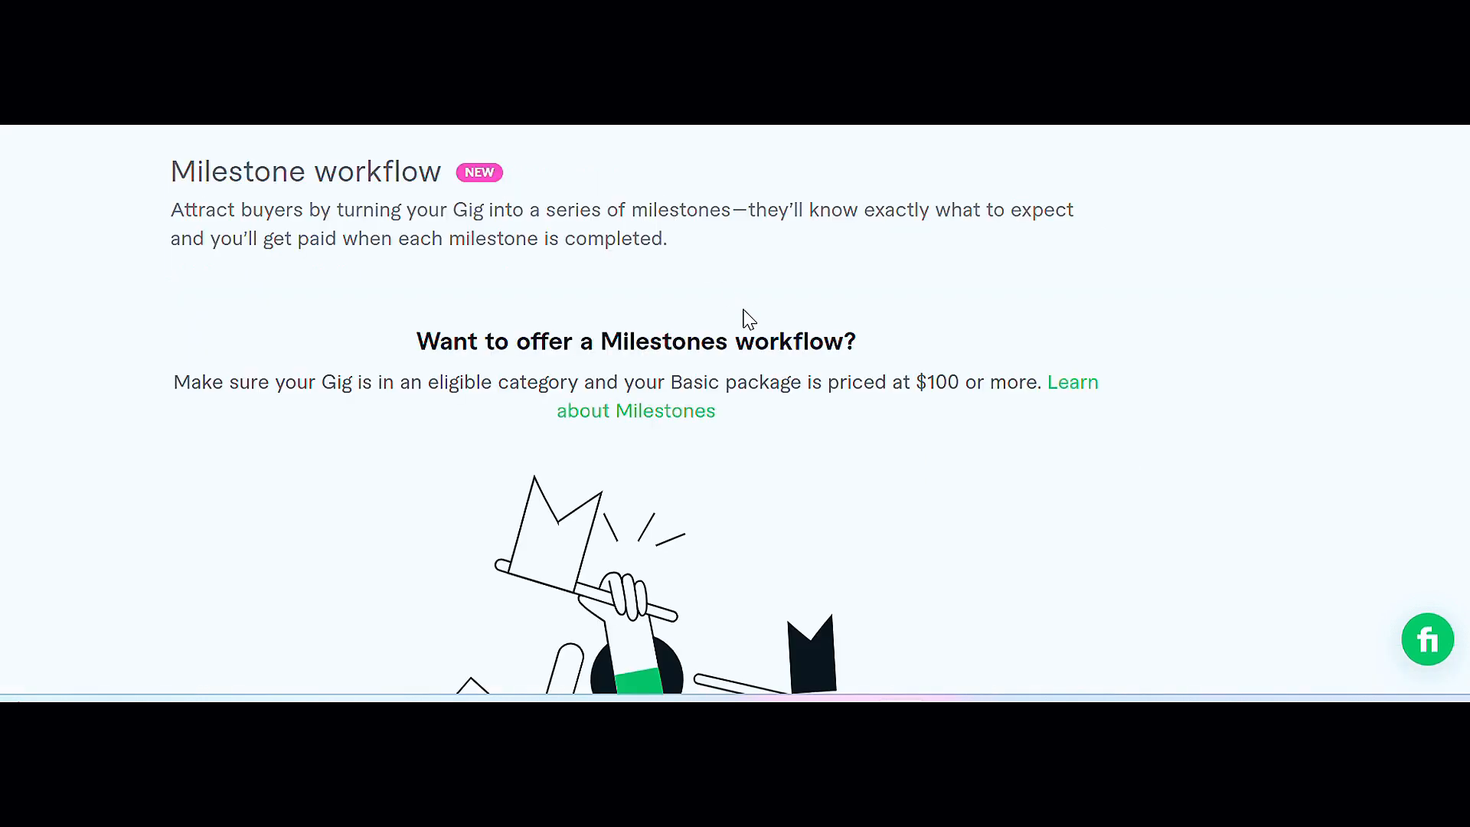
# Step: Save the Description & FAQ section and continue to Requirements
pyautogui.scroll(-3, 754, 319)
pyautogui.scroll(-8, 757, 319)
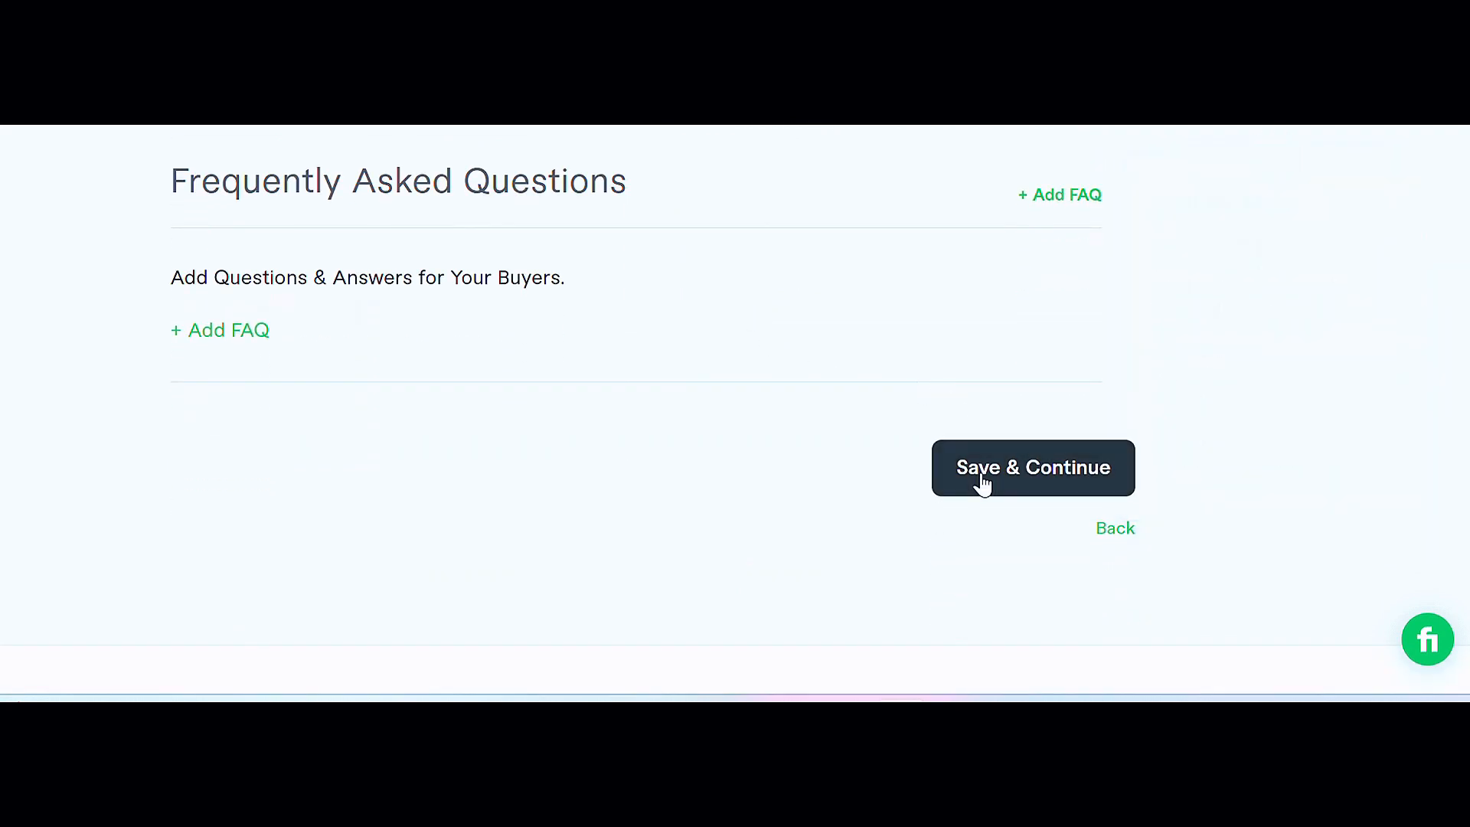
pyautogui.click(983, 483)
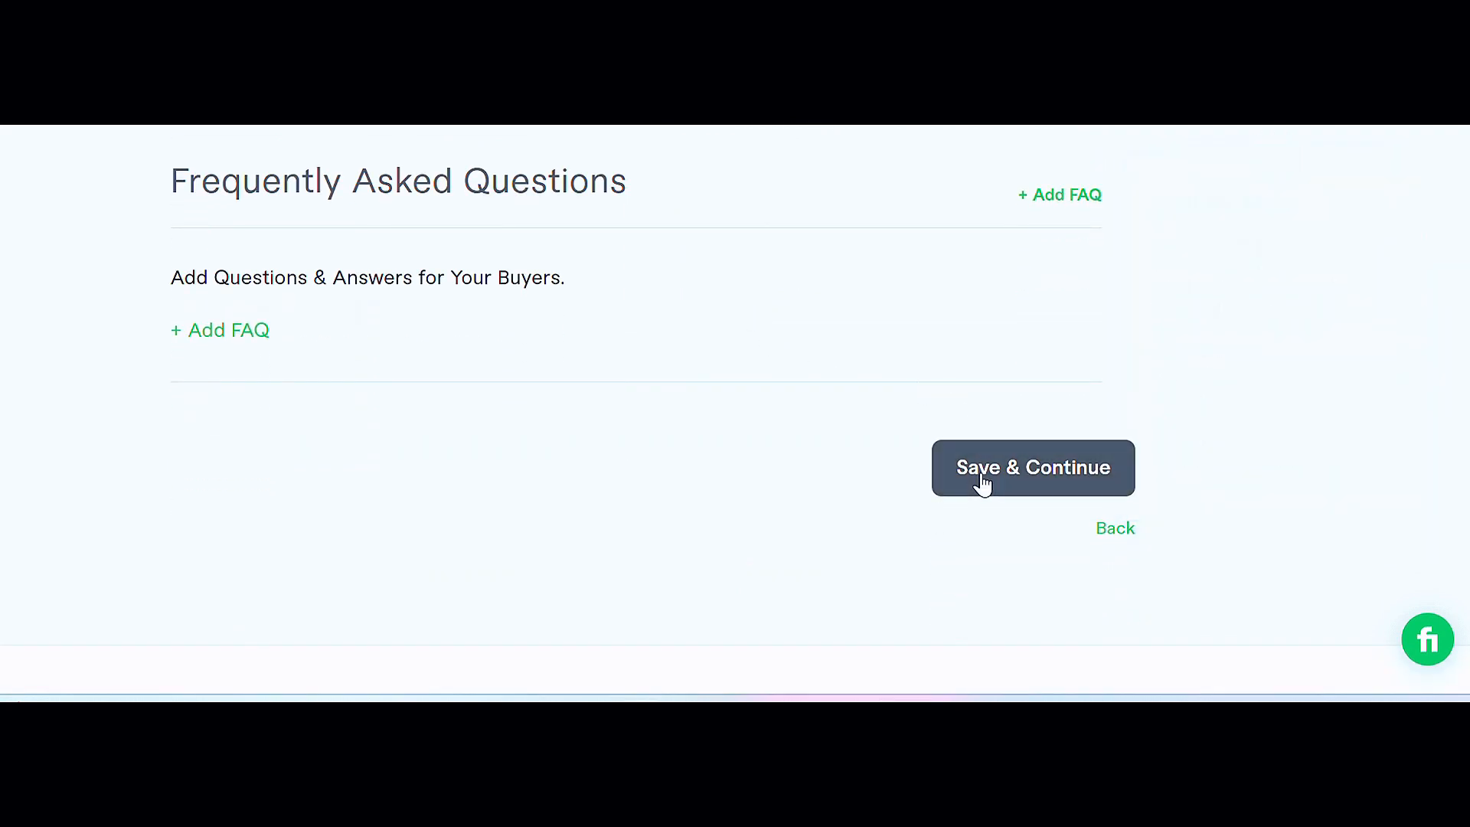
pyautogui.click(981, 476)
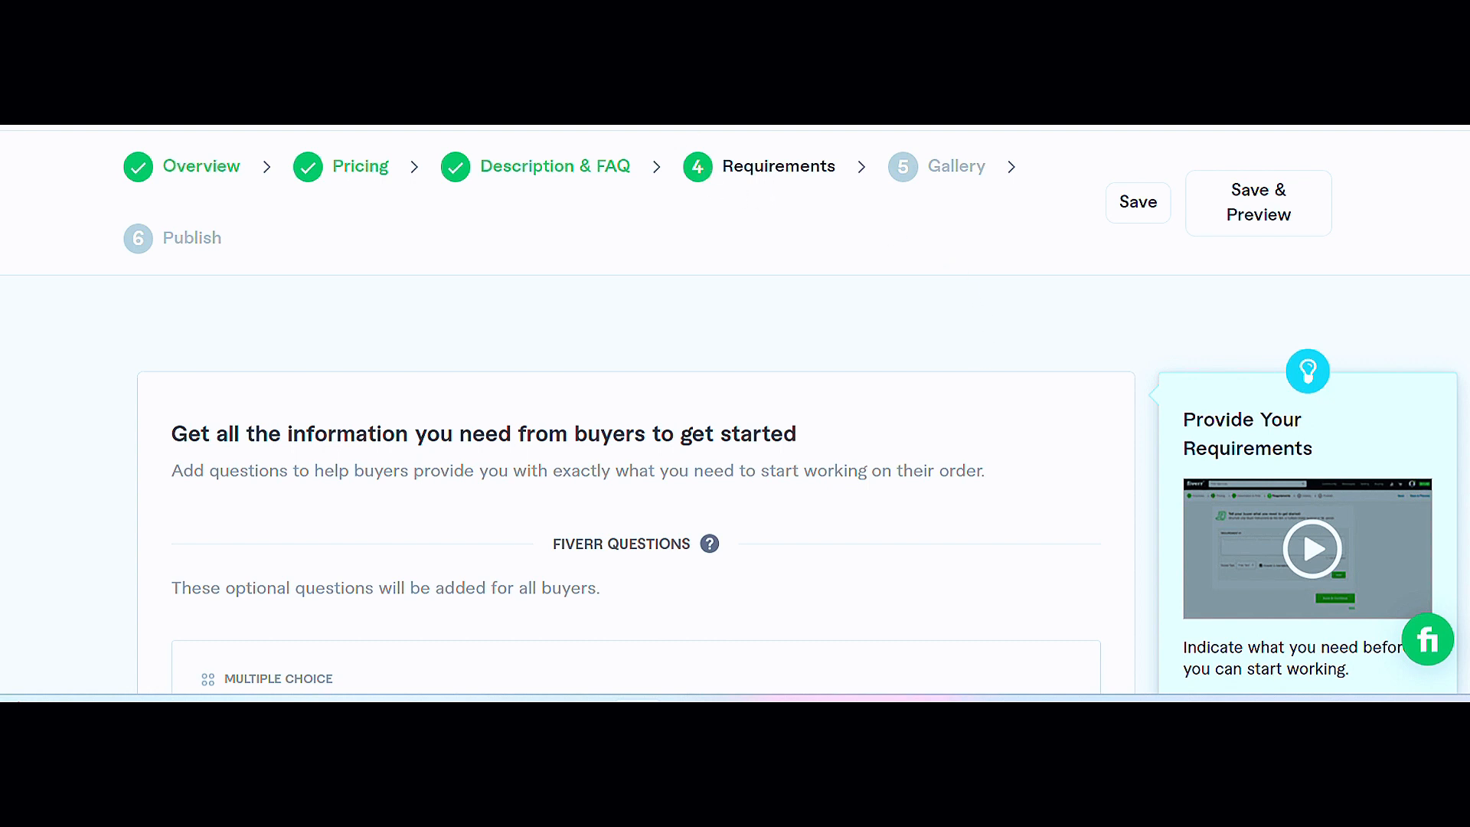
# Step: Scroll through the Requirements page to examine the default Fiverr buyer questions
pyautogui.scroll(-2, 605, 329)
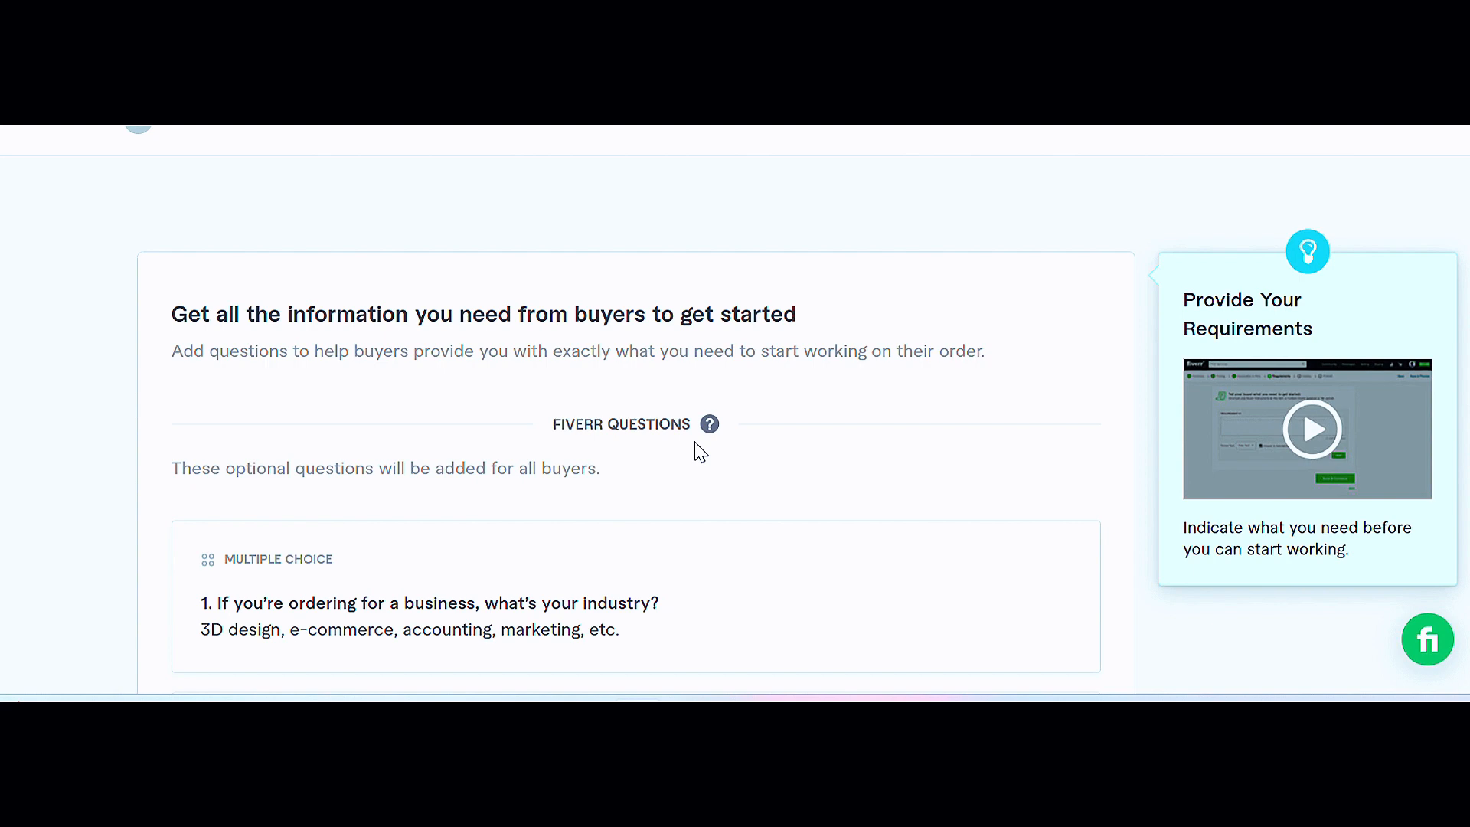
pyautogui.scroll(-2, 700, 453)
pyautogui.scroll(-2, 700, 452)
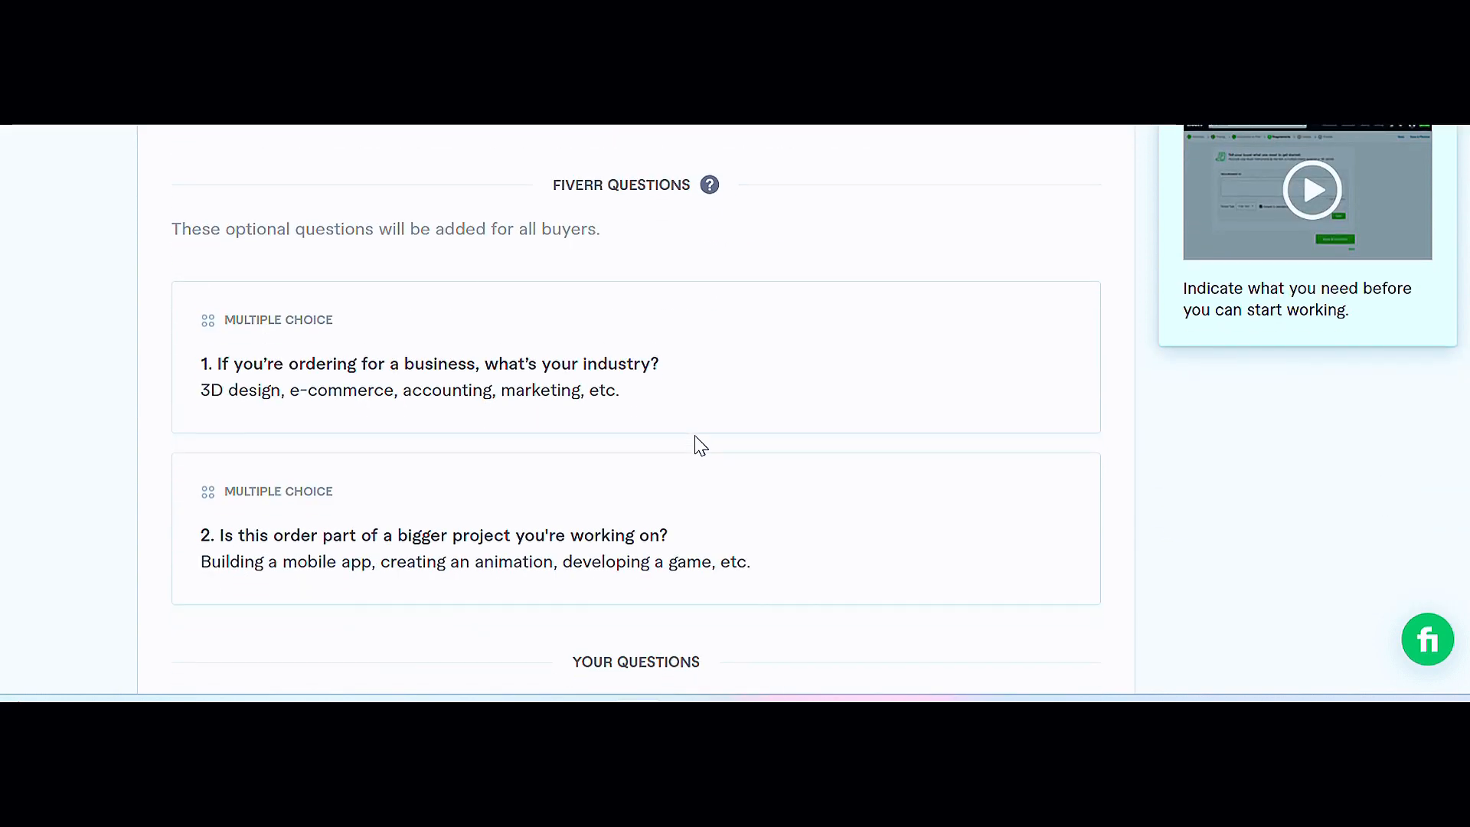
pyautogui.scroll(-2, 700, 446)
pyautogui.scroll(8, 682, 436)
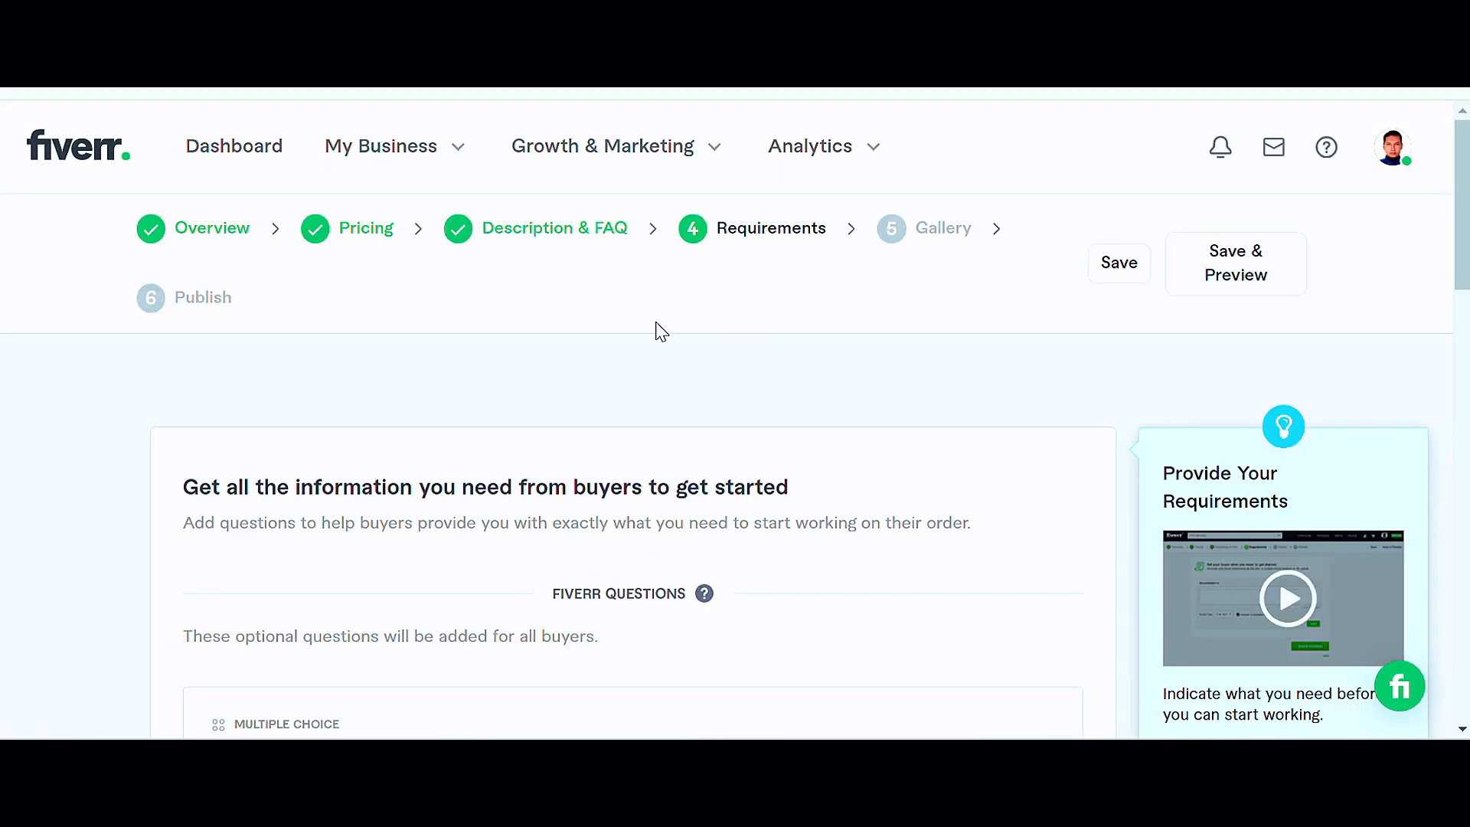
pyautogui.scroll(-2, 660, 332)
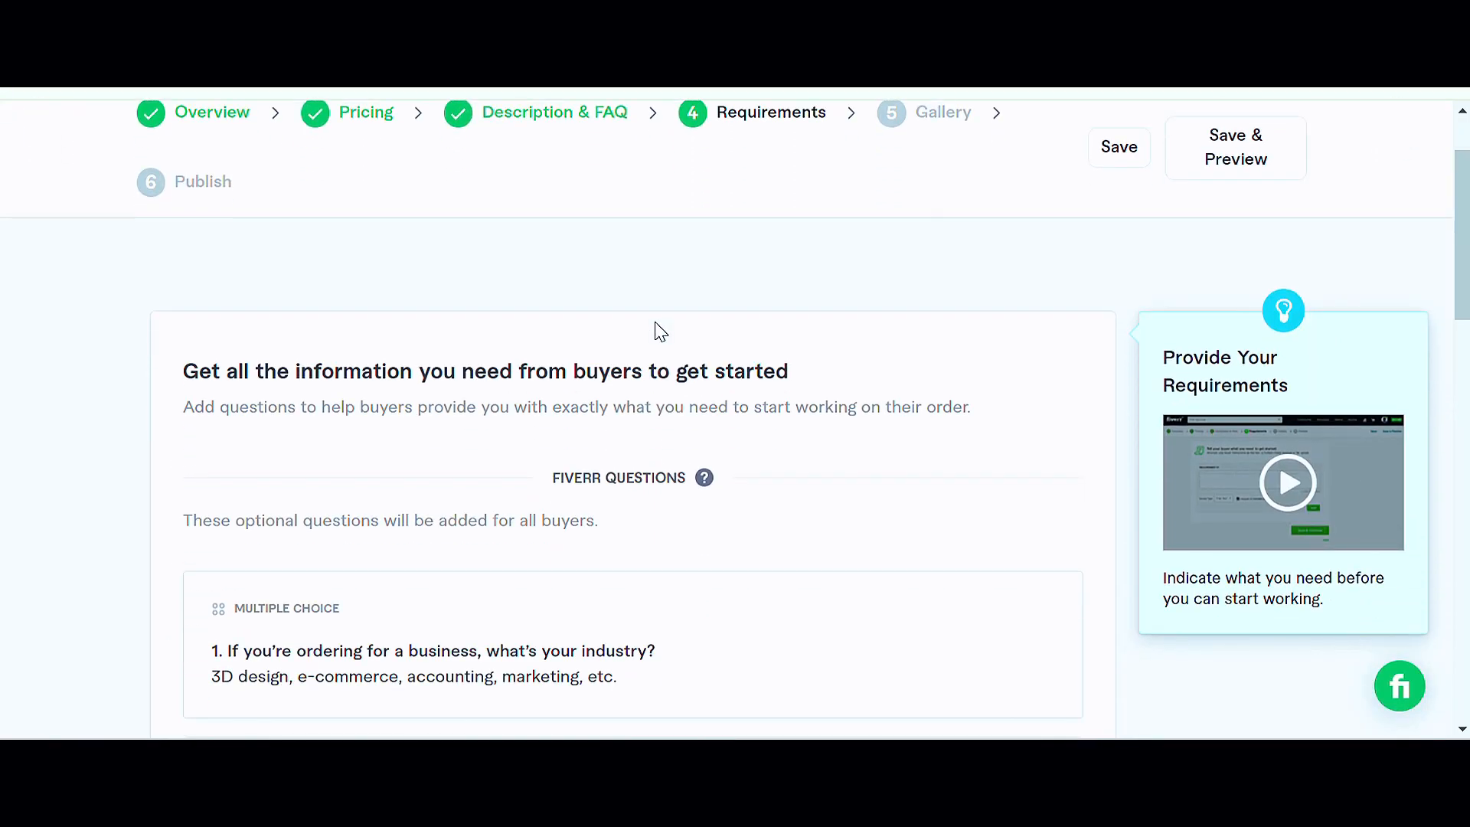
pyautogui.scroll(-2, 656, 352)
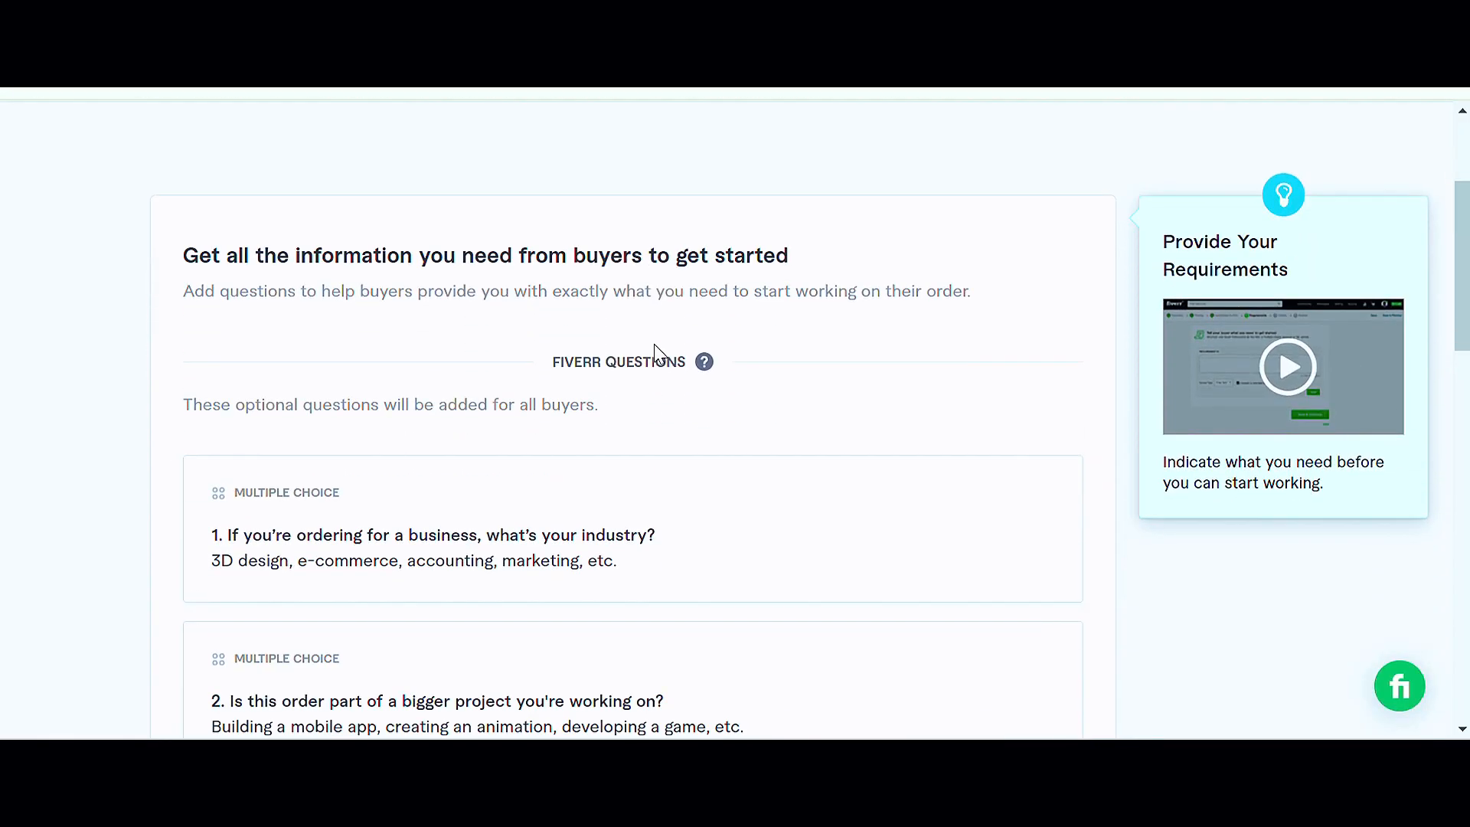
# Step: Add a required buyer question '1. sent your video link, which video need optimize. 2. to start SEO work need to access channel manager / editor.' answered as Attachment
pyautogui.scroll(-9, 656, 348)
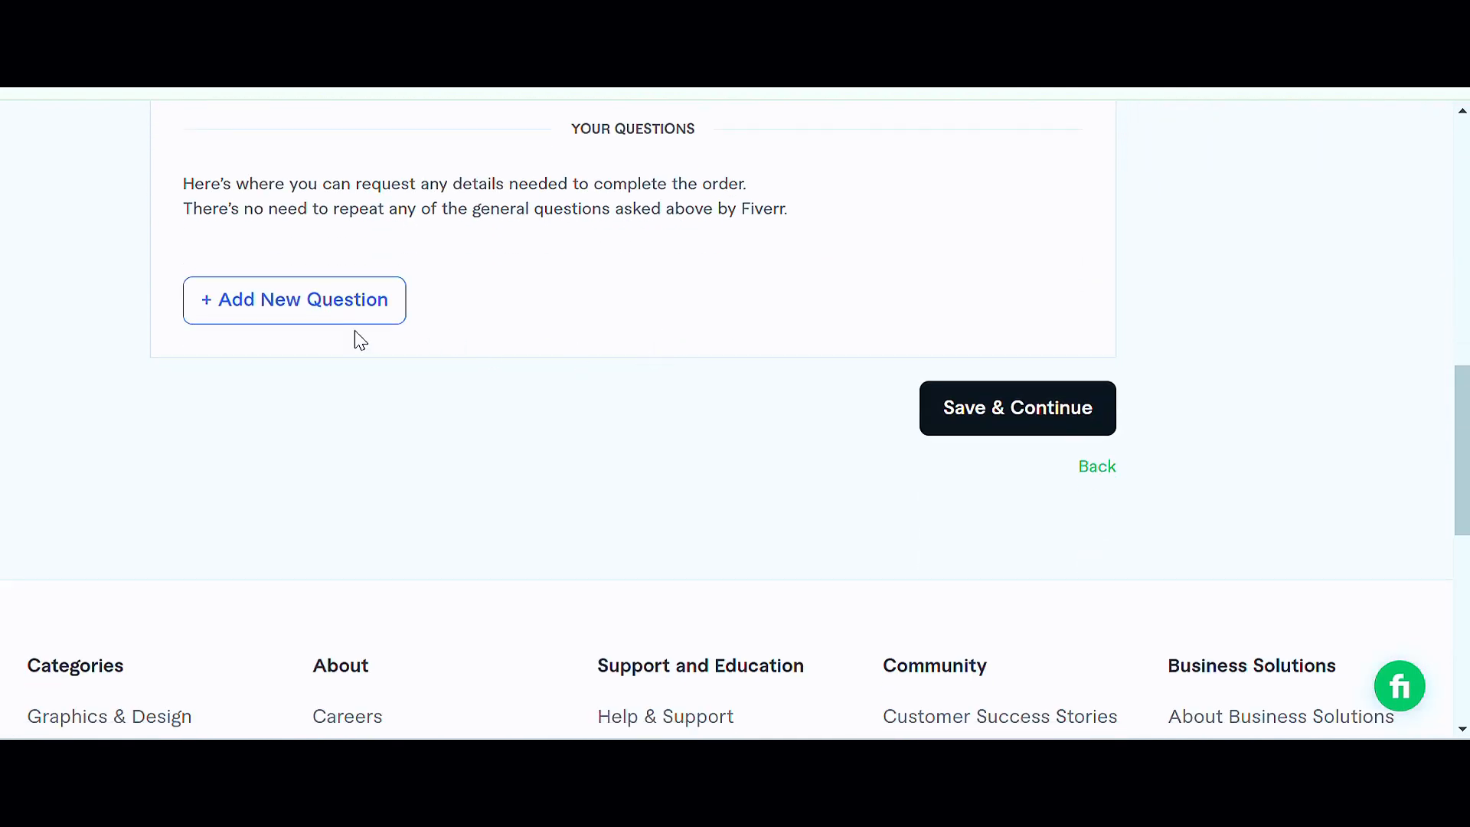
pyautogui.click(275, 306)
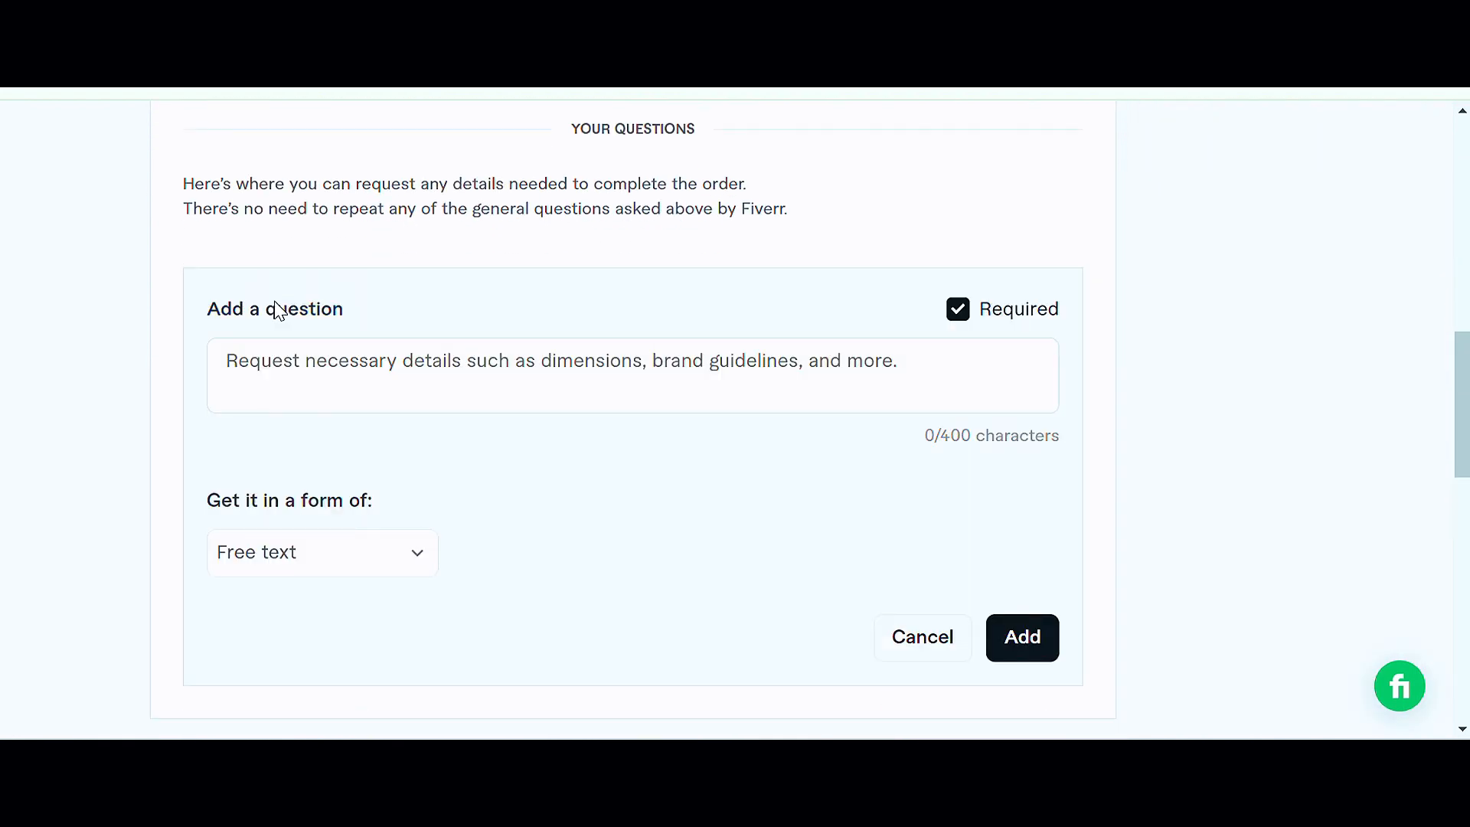
pyautogui.scroll(6, 633, 383)
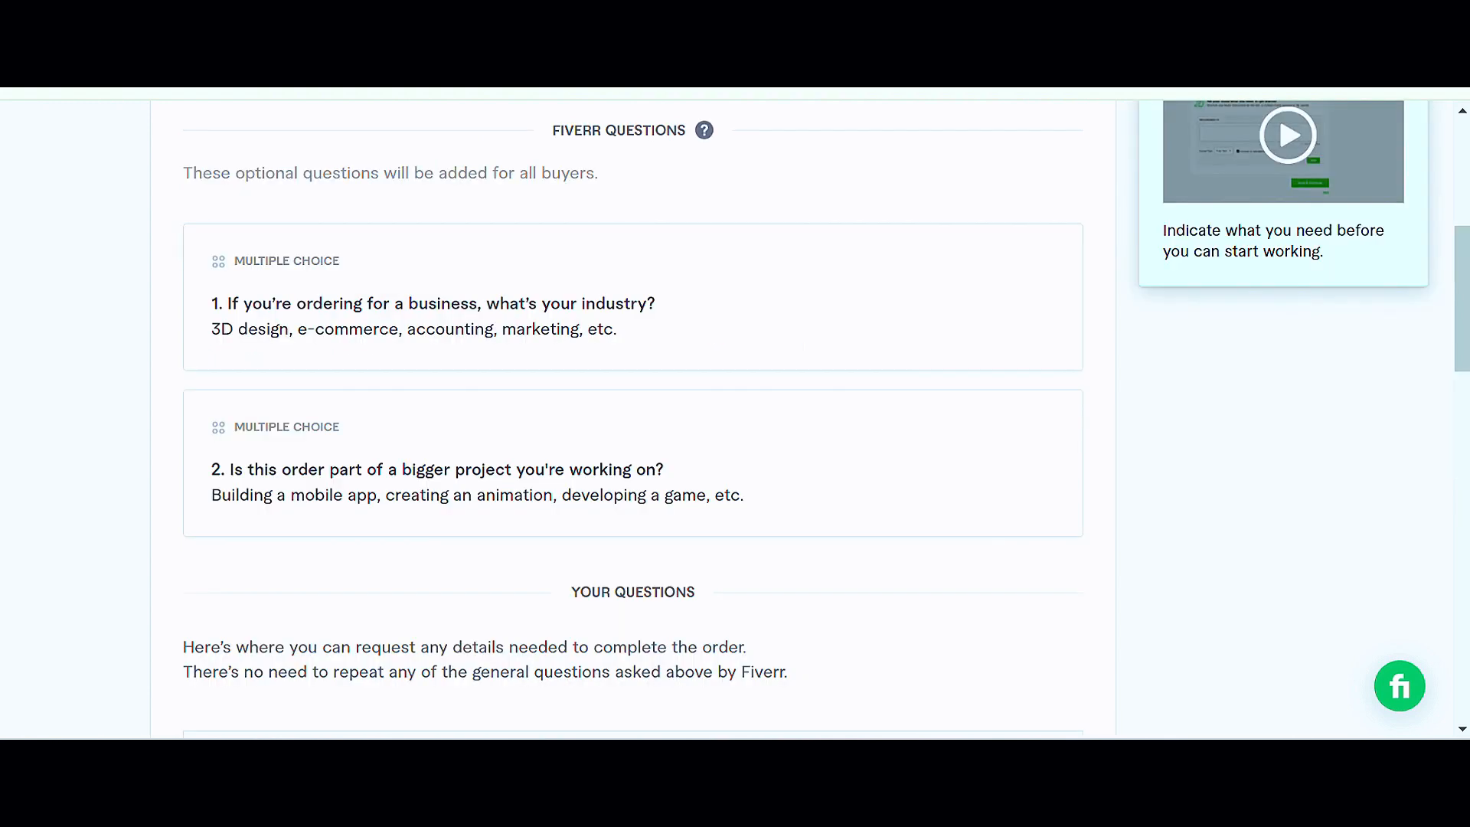
pyautogui.scroll(5, 643, 346)
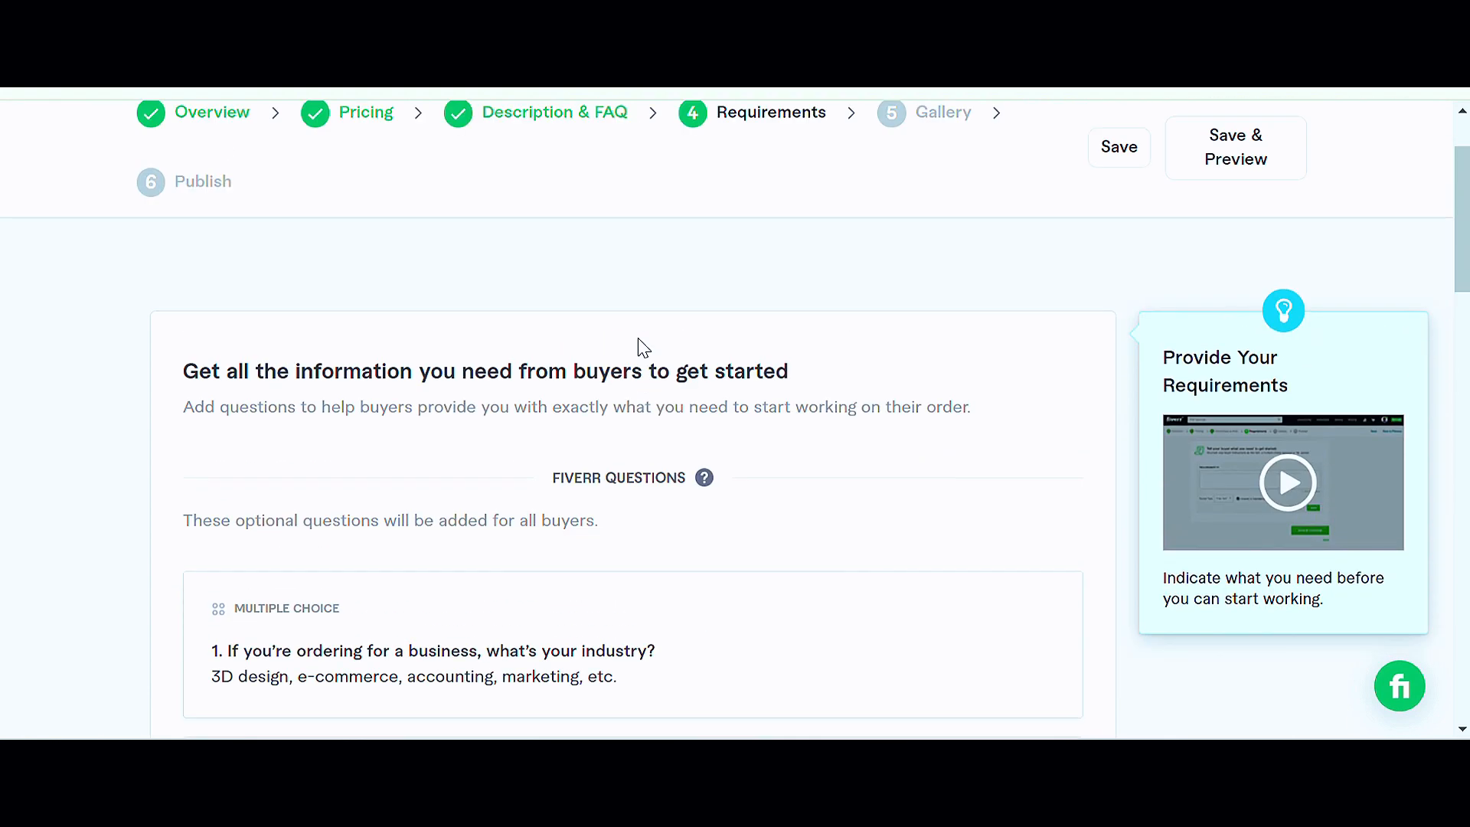
pyautogui.scroll(2, 643, 346)
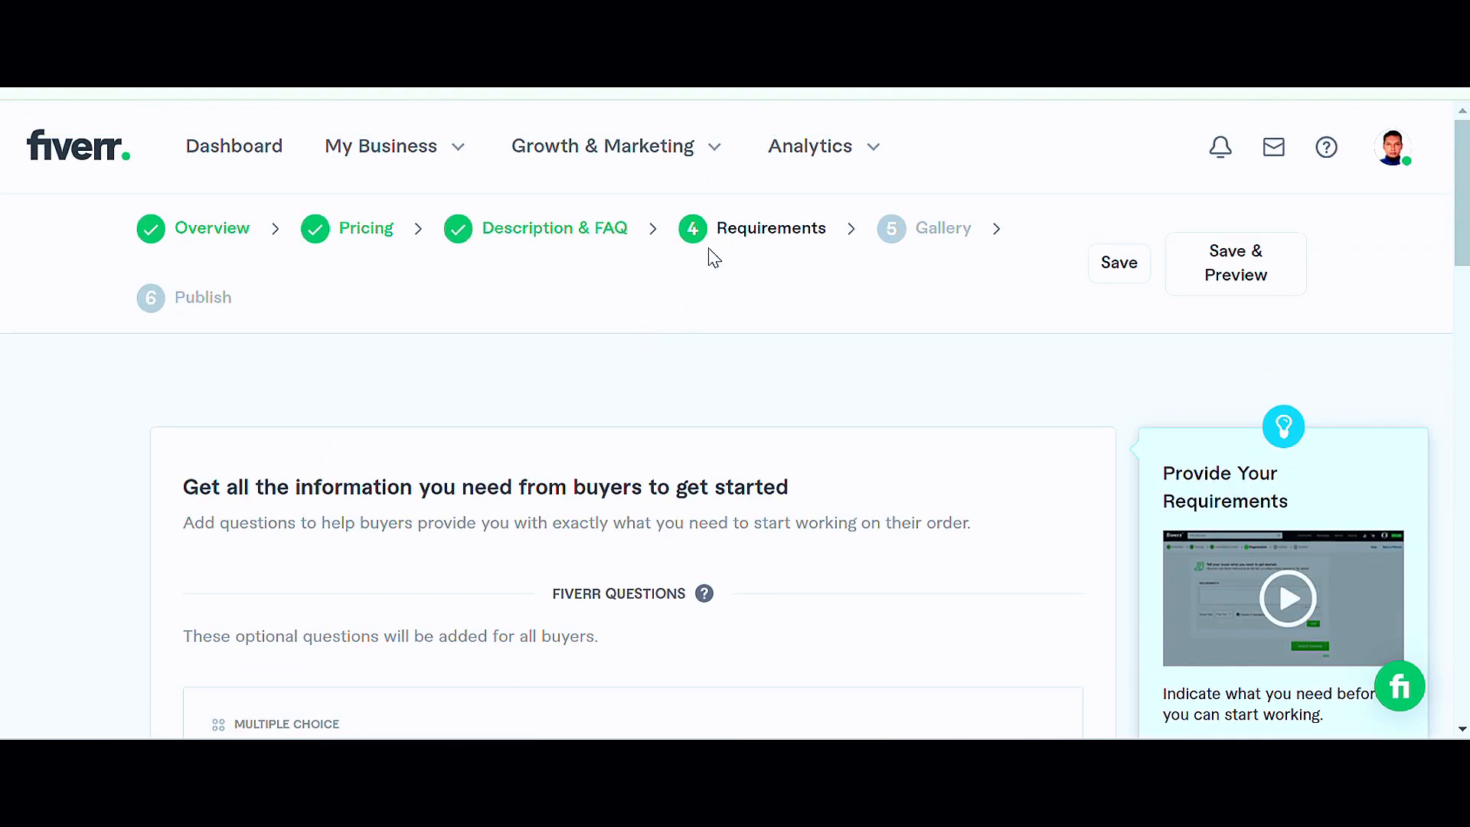
pyautogui.scroll(-3, 716, 266)
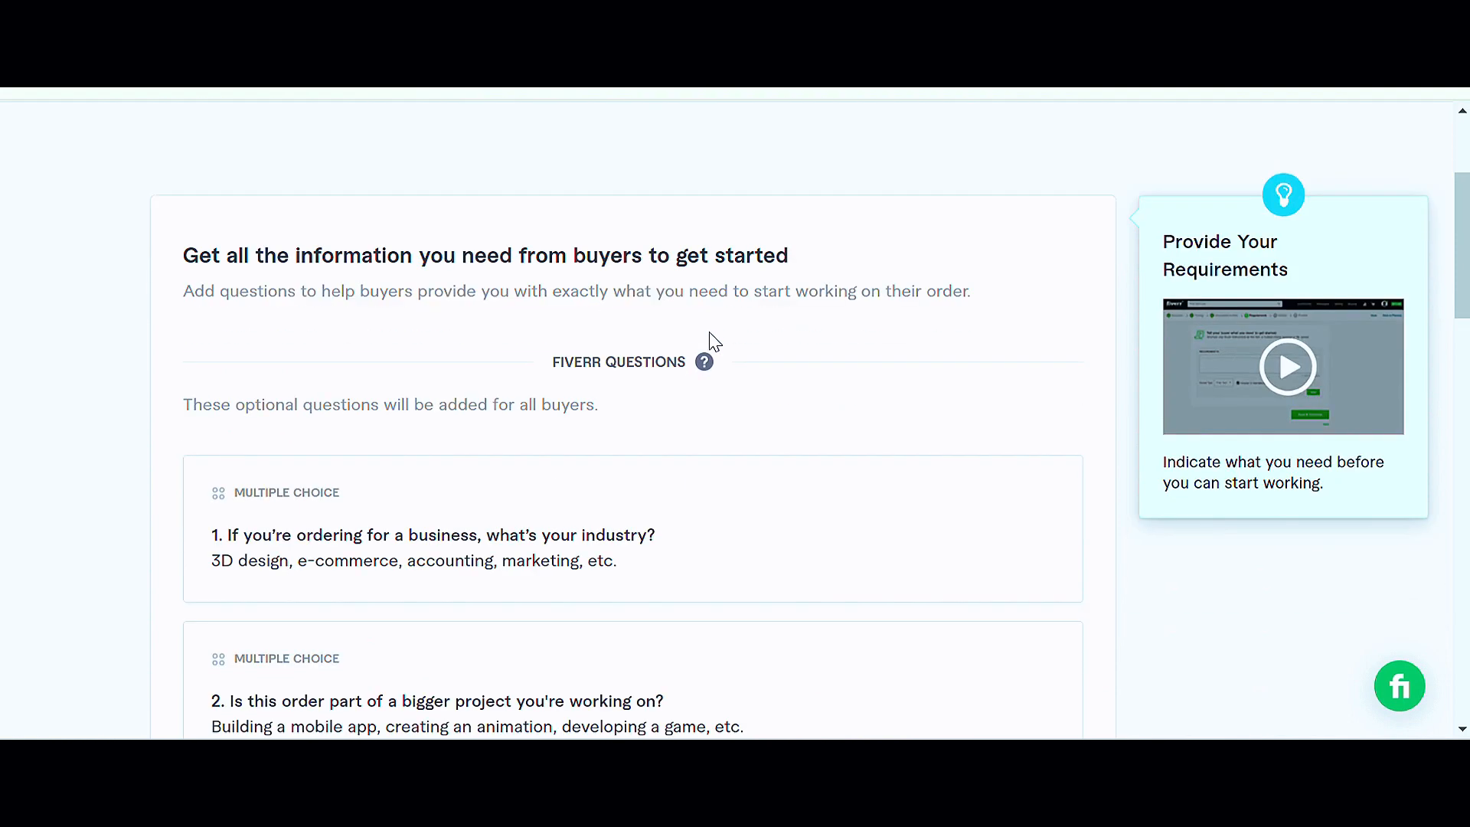
pyautogui.scroll(-8, 714, 342)
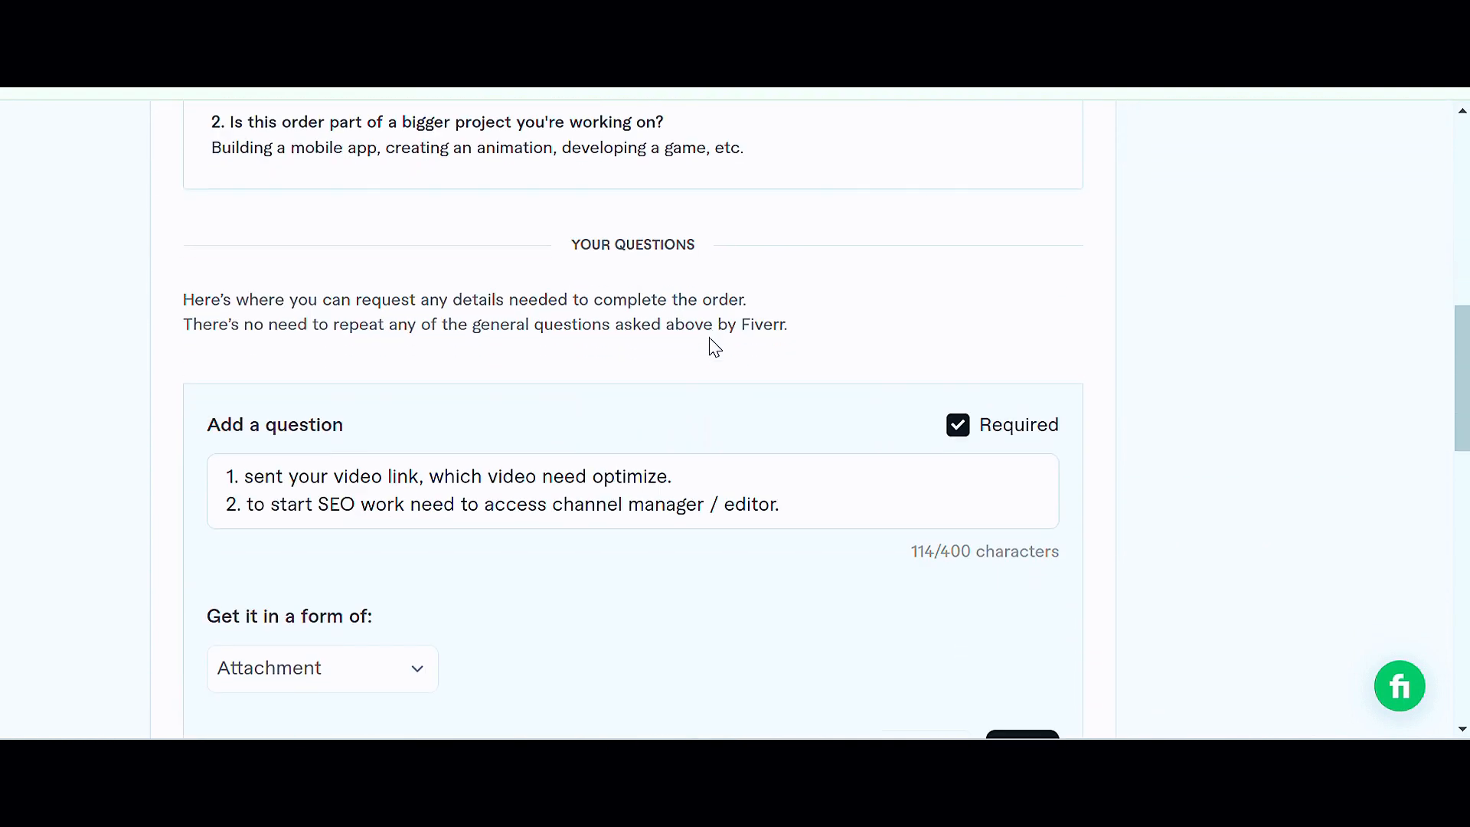
pyautogui.scroll(-3, 714, 346)
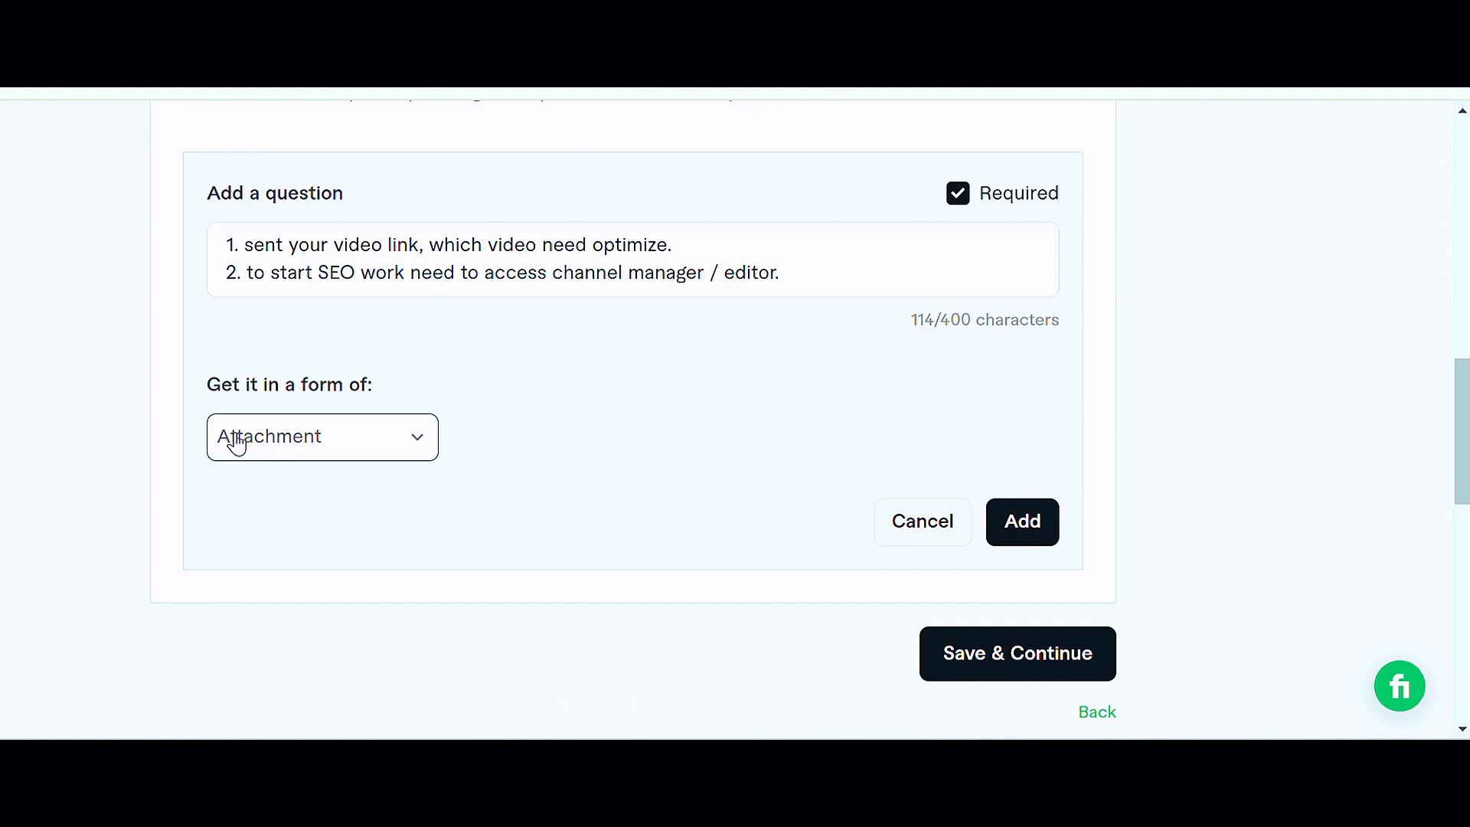
pyautogui.click(428, 444)
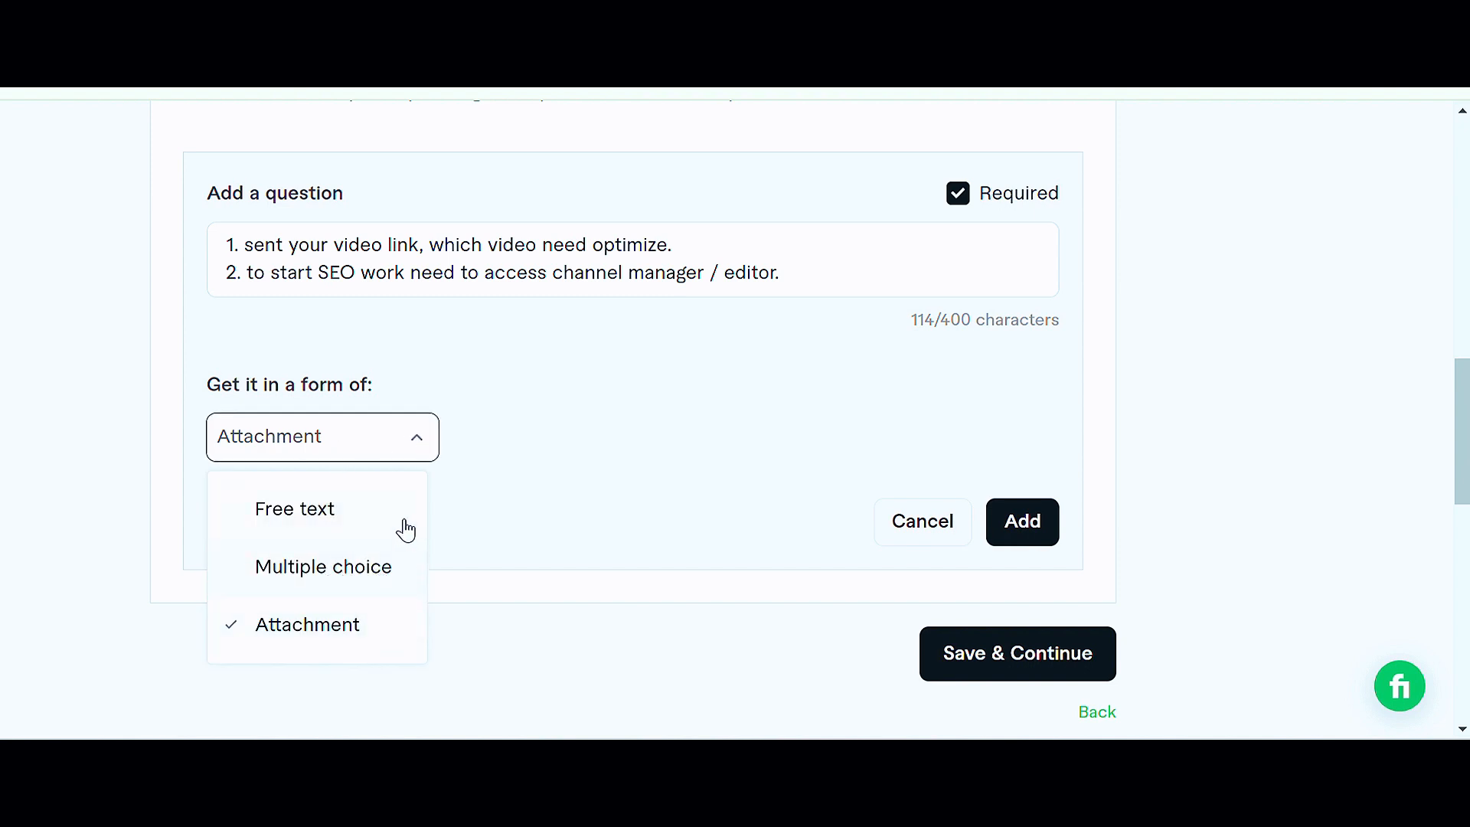
pyautogui.click(420, 453)
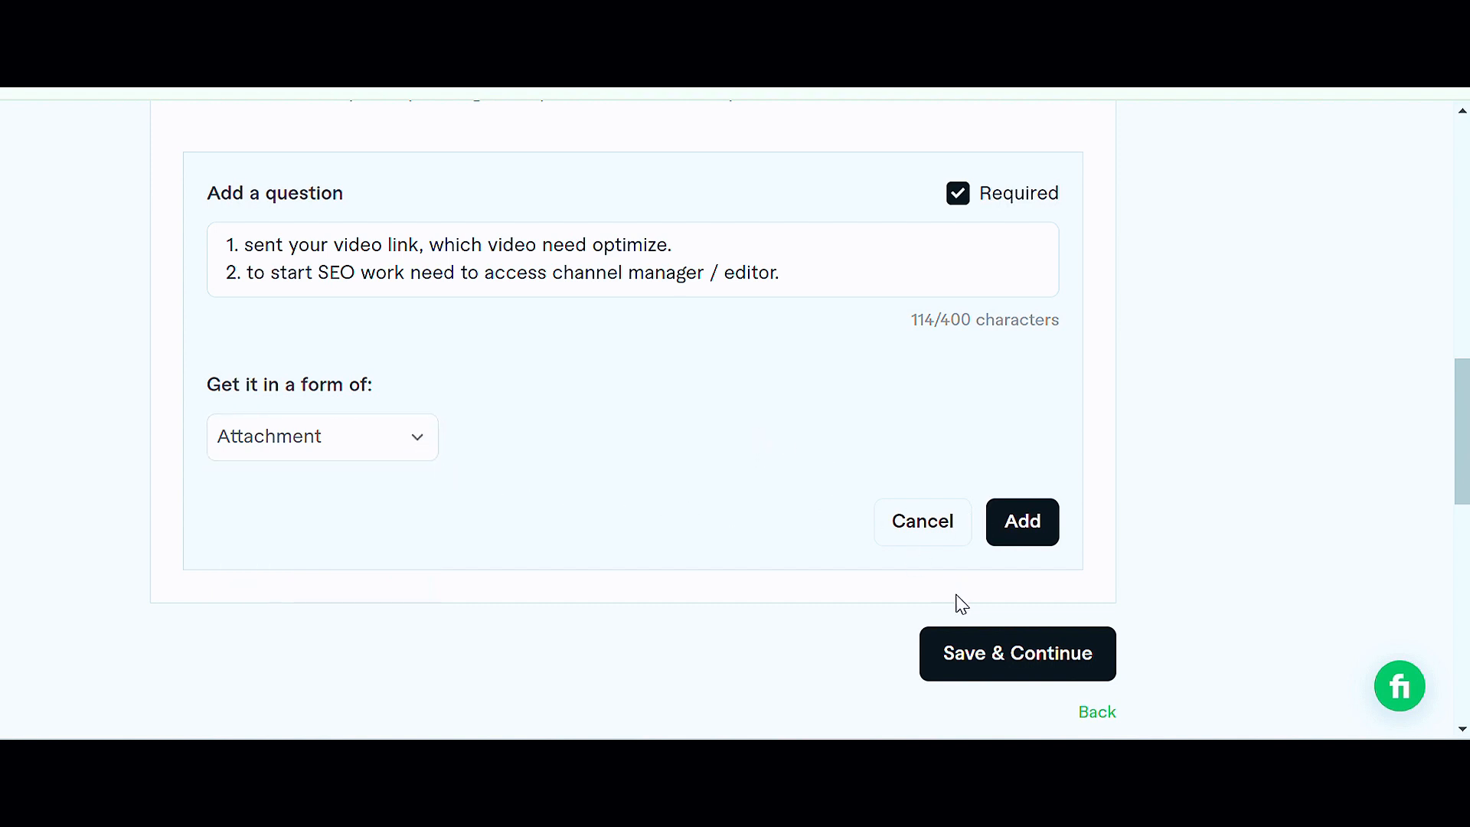
# Step: Try to save the Requirements and continue before adding the question
pyautogui.click(995, 655)
pyautogui.scroll(-2, 998, 654)
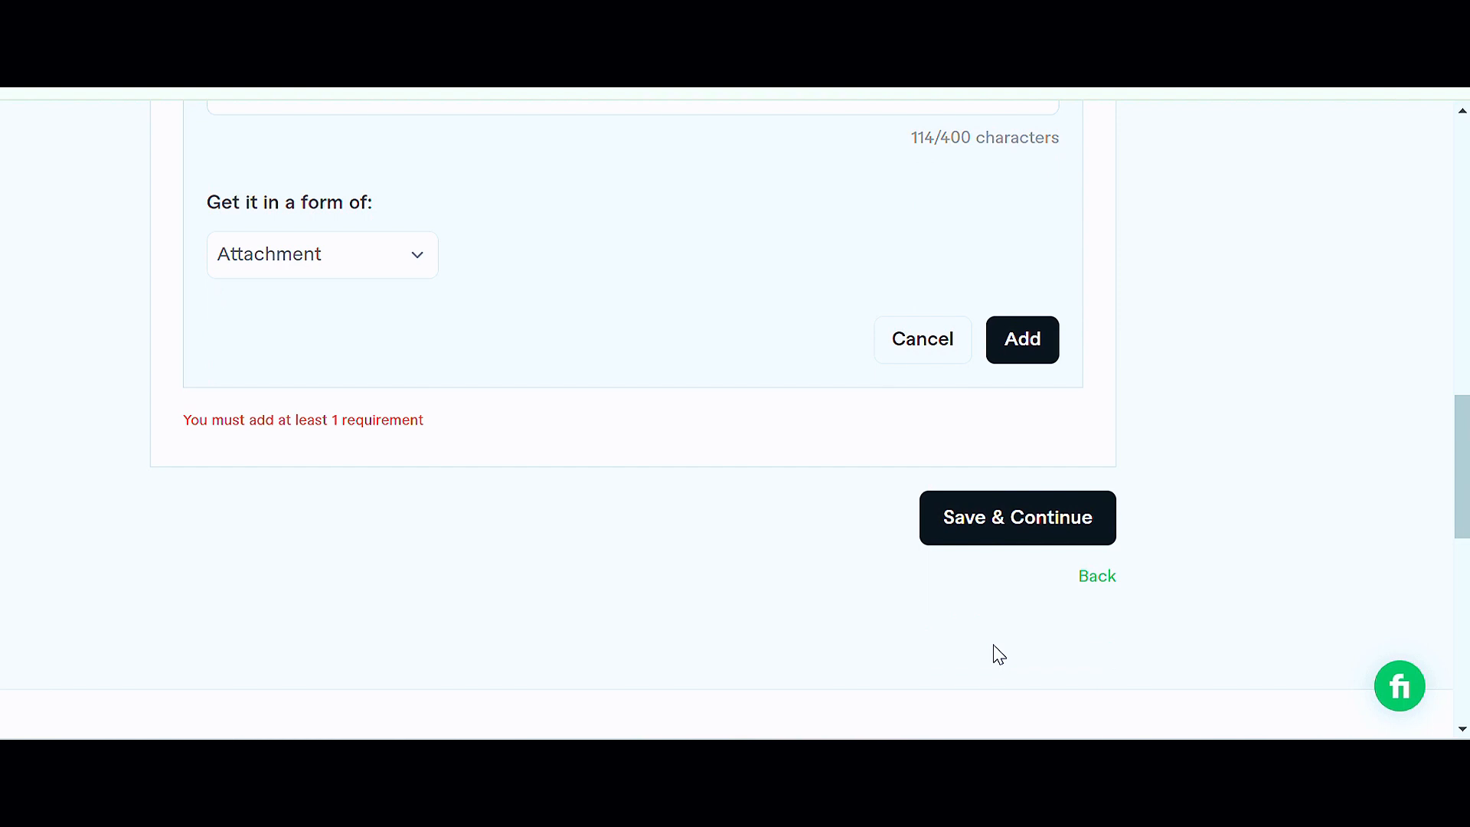
pyautogui.scroll(4, 670, 446)
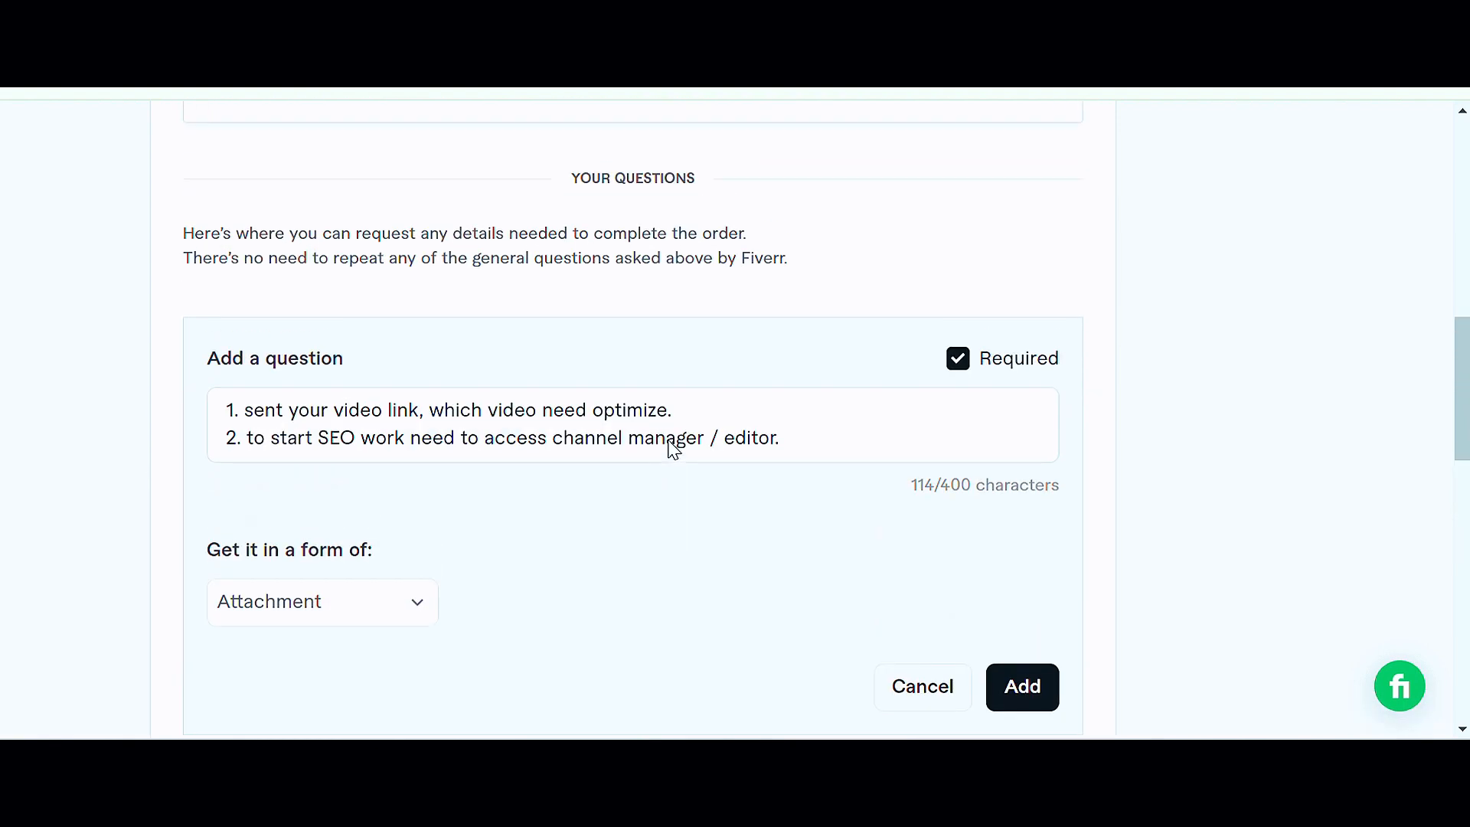
pyautogui.scroll(-3, 606, 507)
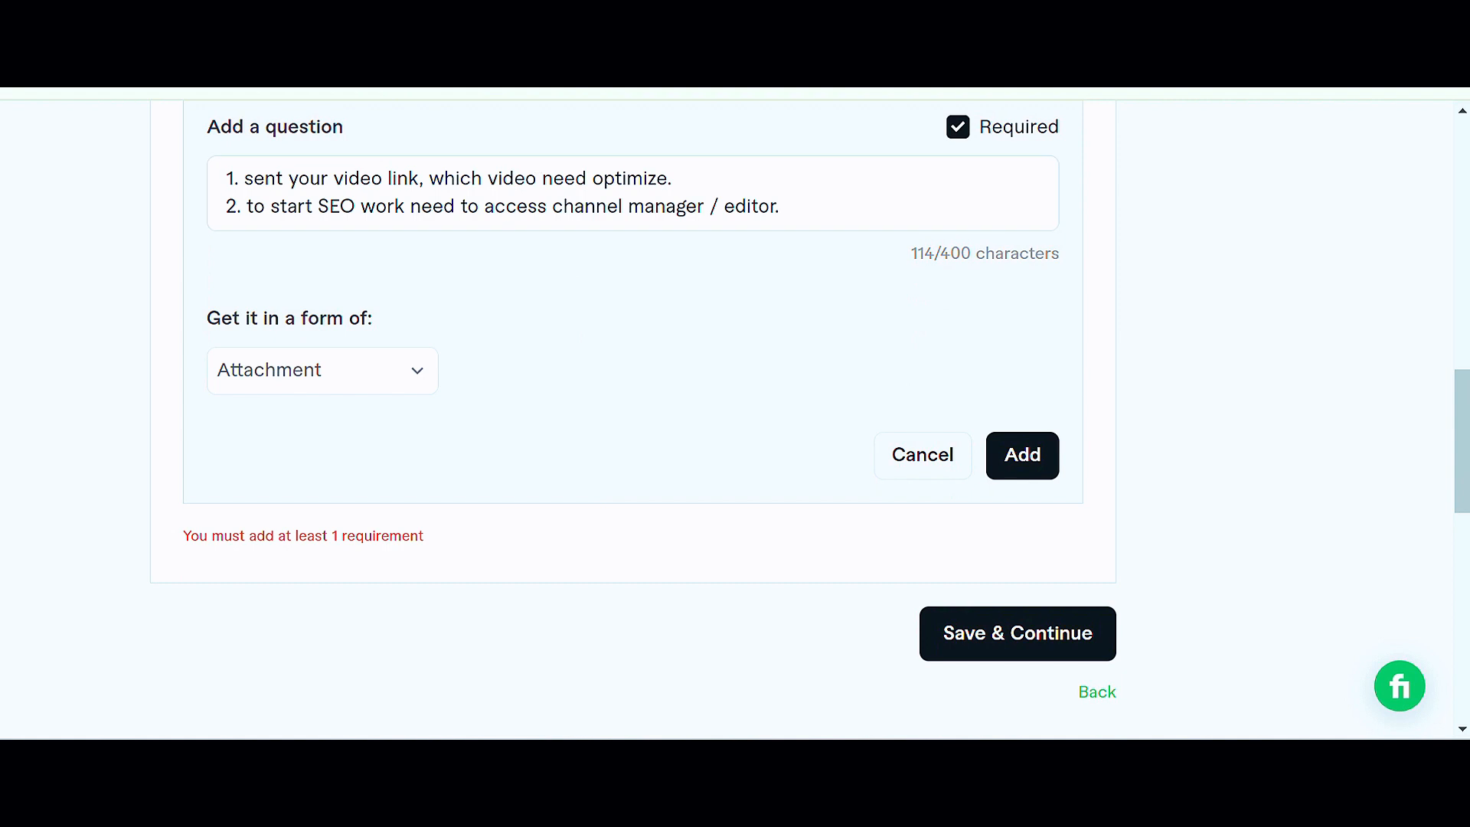
pyautogui.scroll(3, 633, 413)
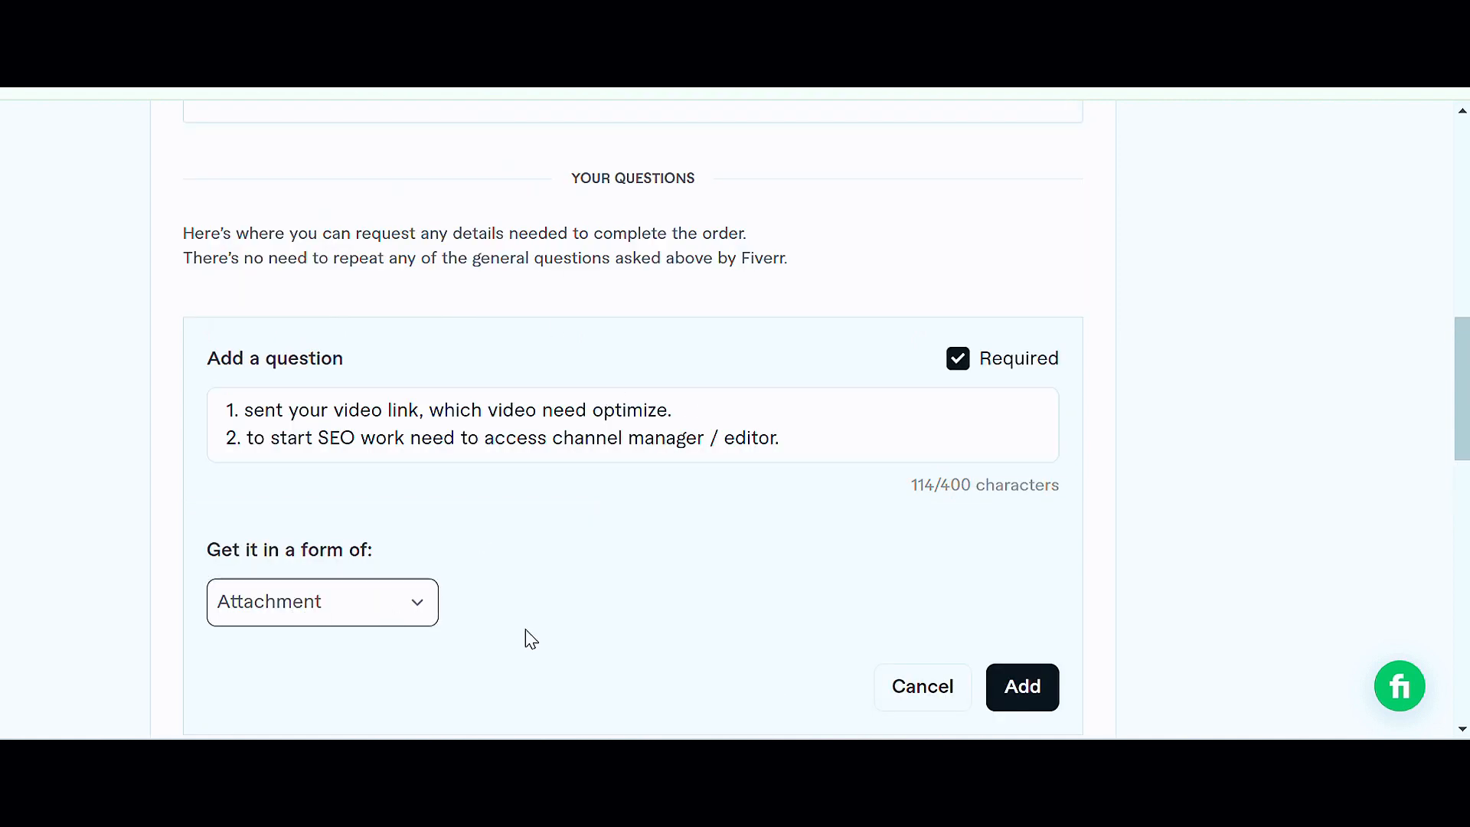
# Step: Add the question to the requirements and save to continue to the Gallery
pyautogui.click(1044, 701)
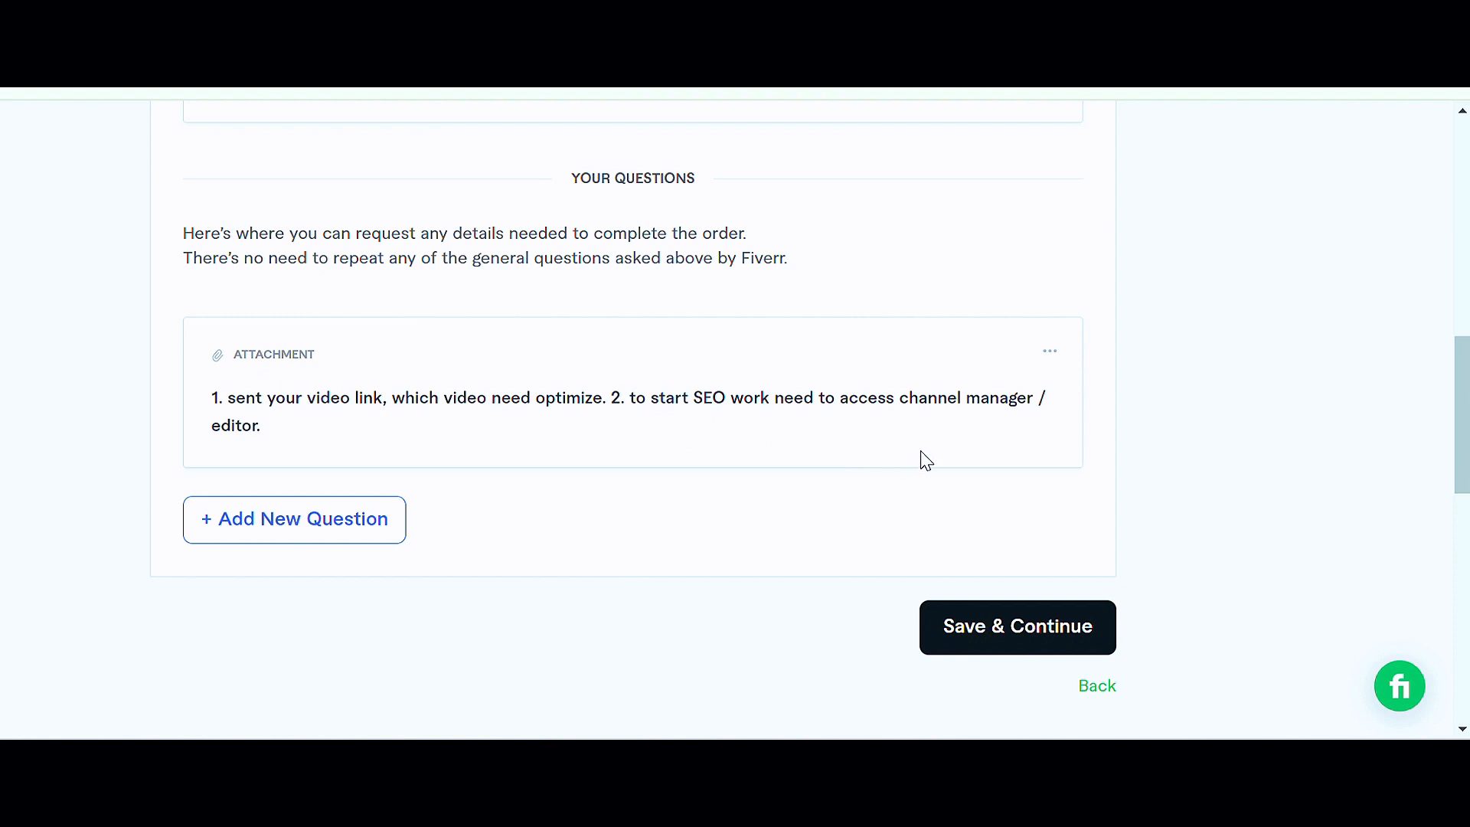
pyautogui.click(1041, 635)
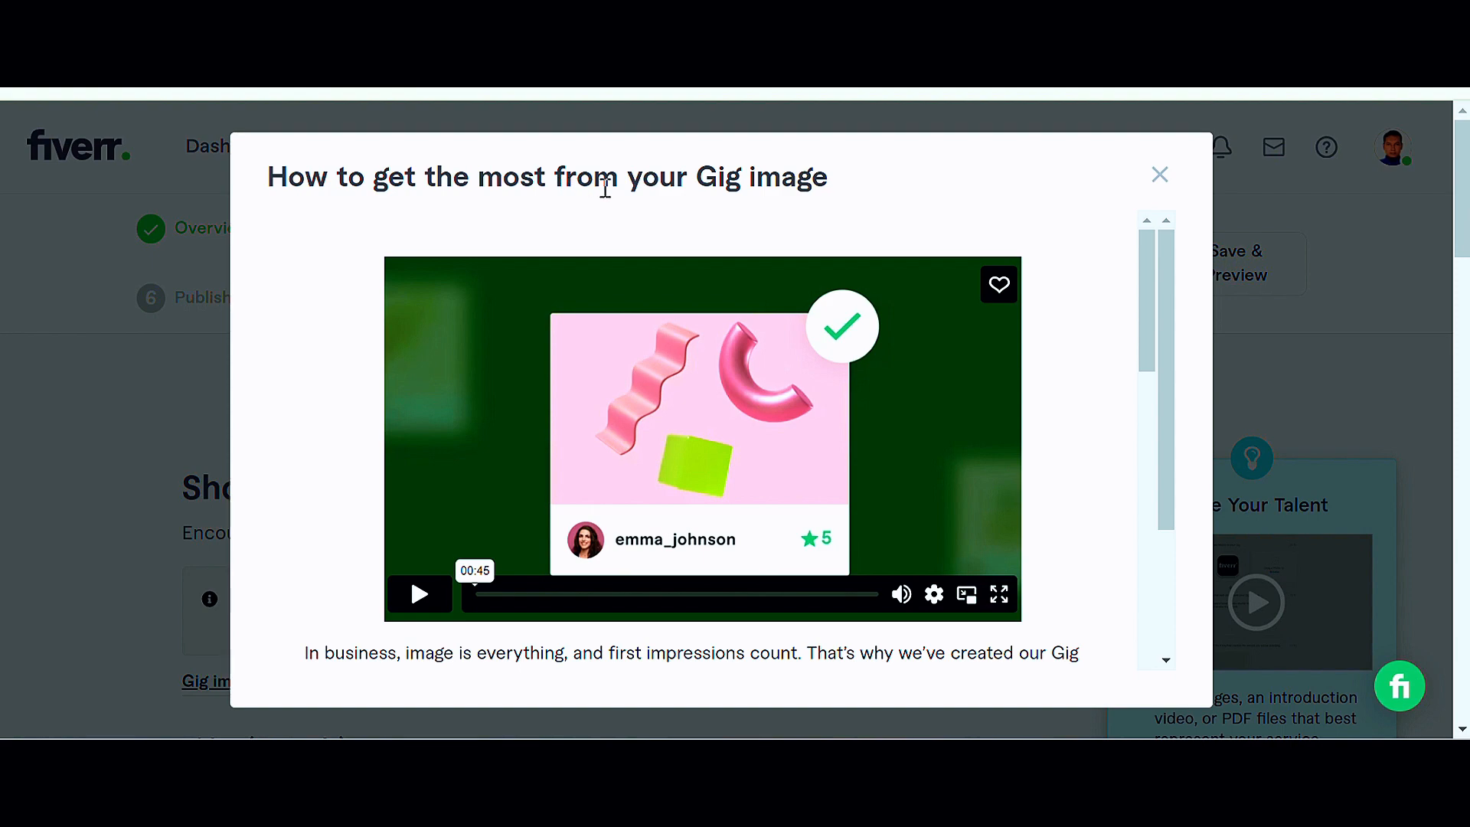
# Step: Read through the Gig image guidelines dialog and close it
pyautogui.scroll(-3, 881, 222)
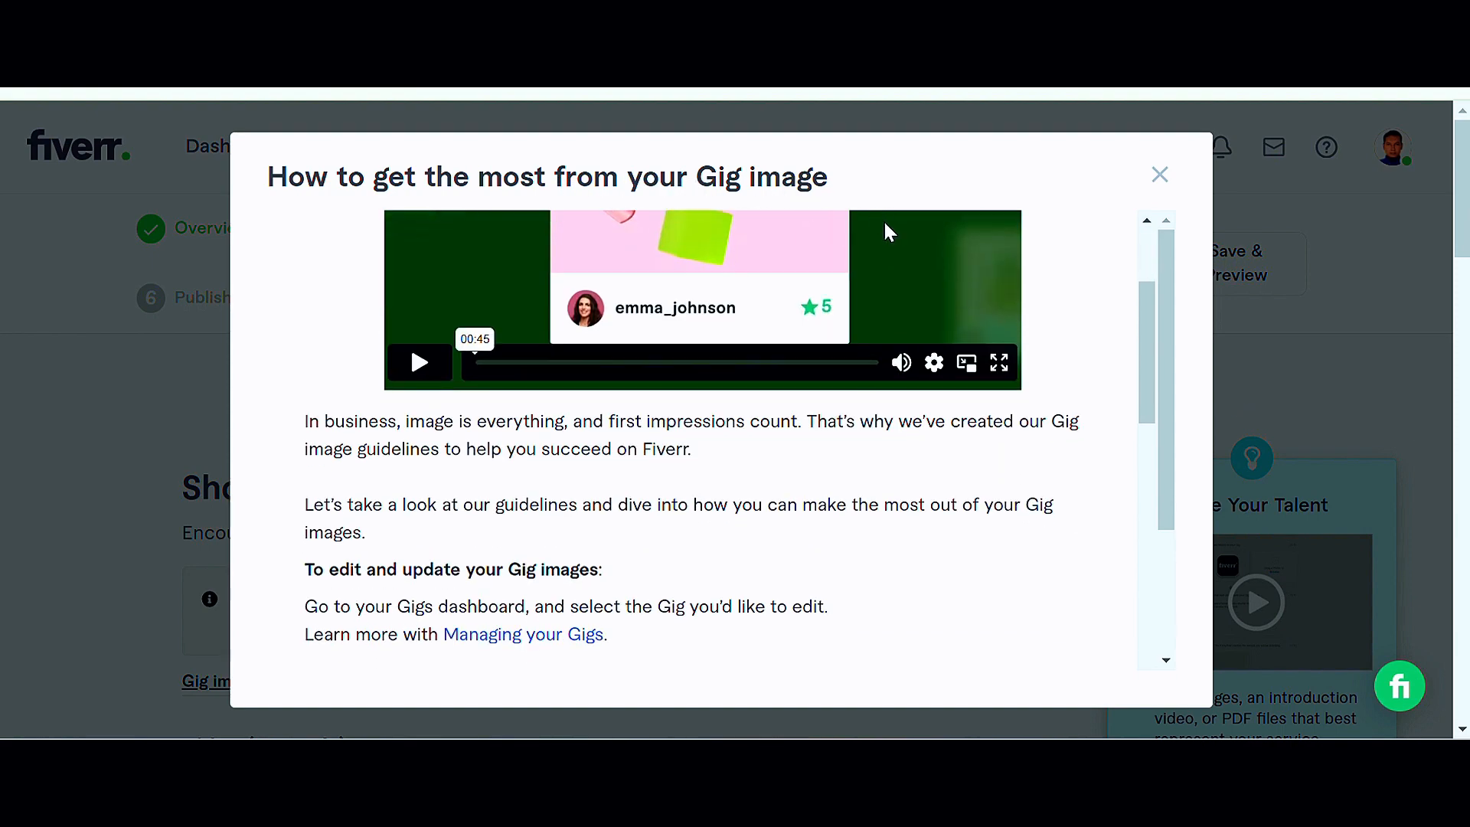
pyautogui.scroll(-5, 887, 245)
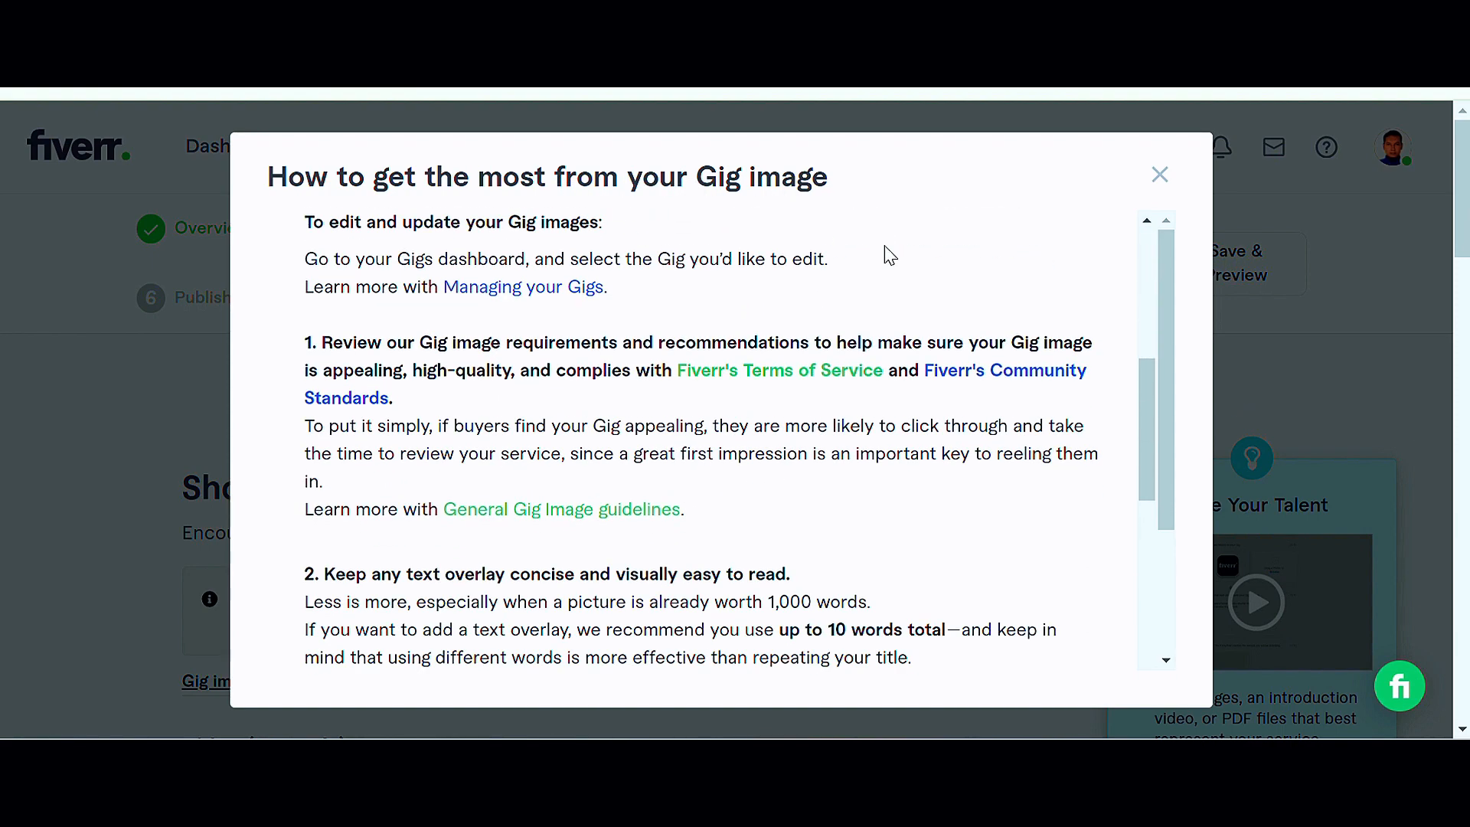
pyautogui.scroll(-4, 886, 246)
pyautogui.scroll(-10, 777, 291)
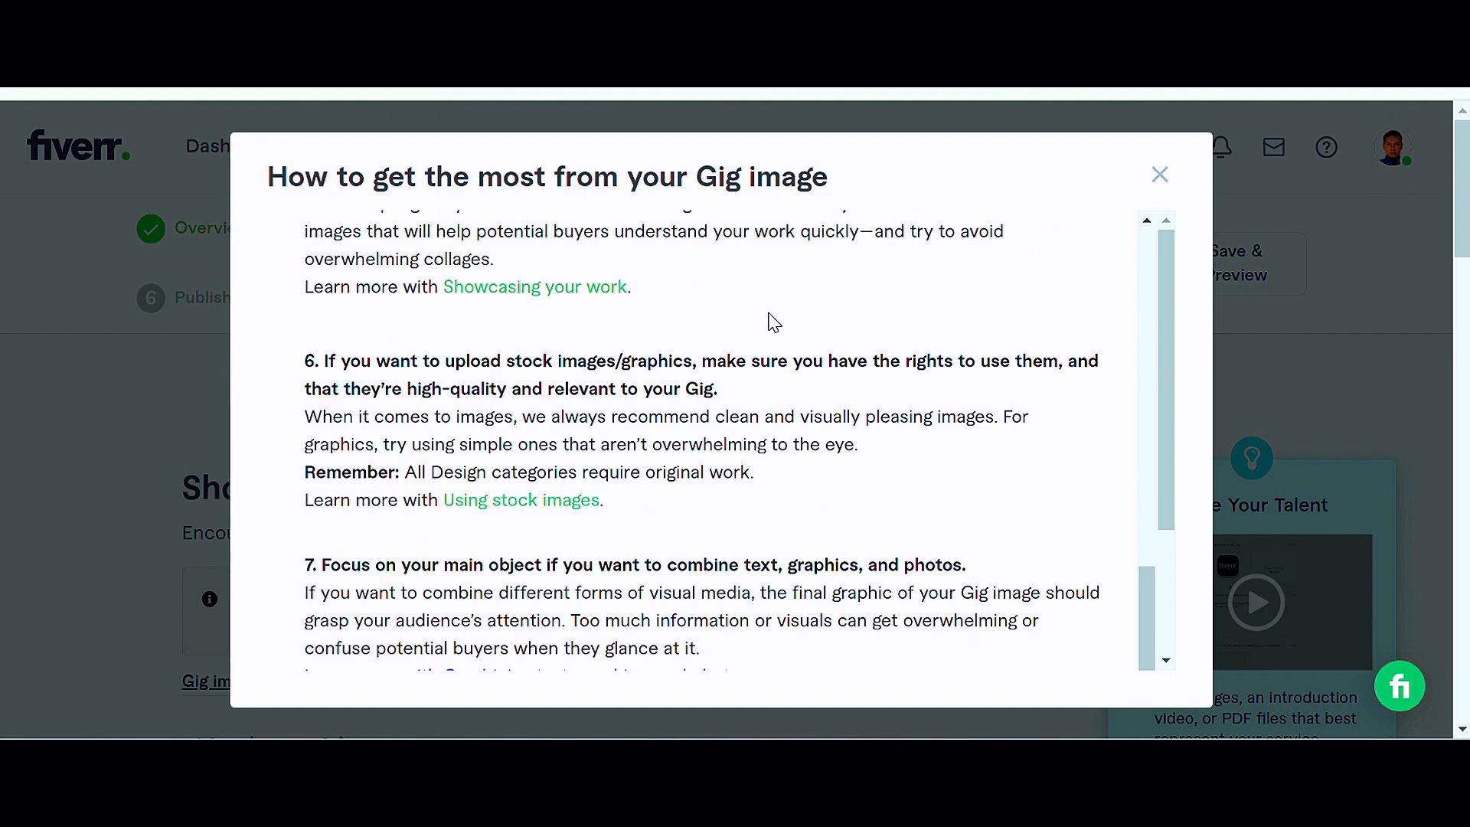
pyautogui.scroll(-3, 775, 323)
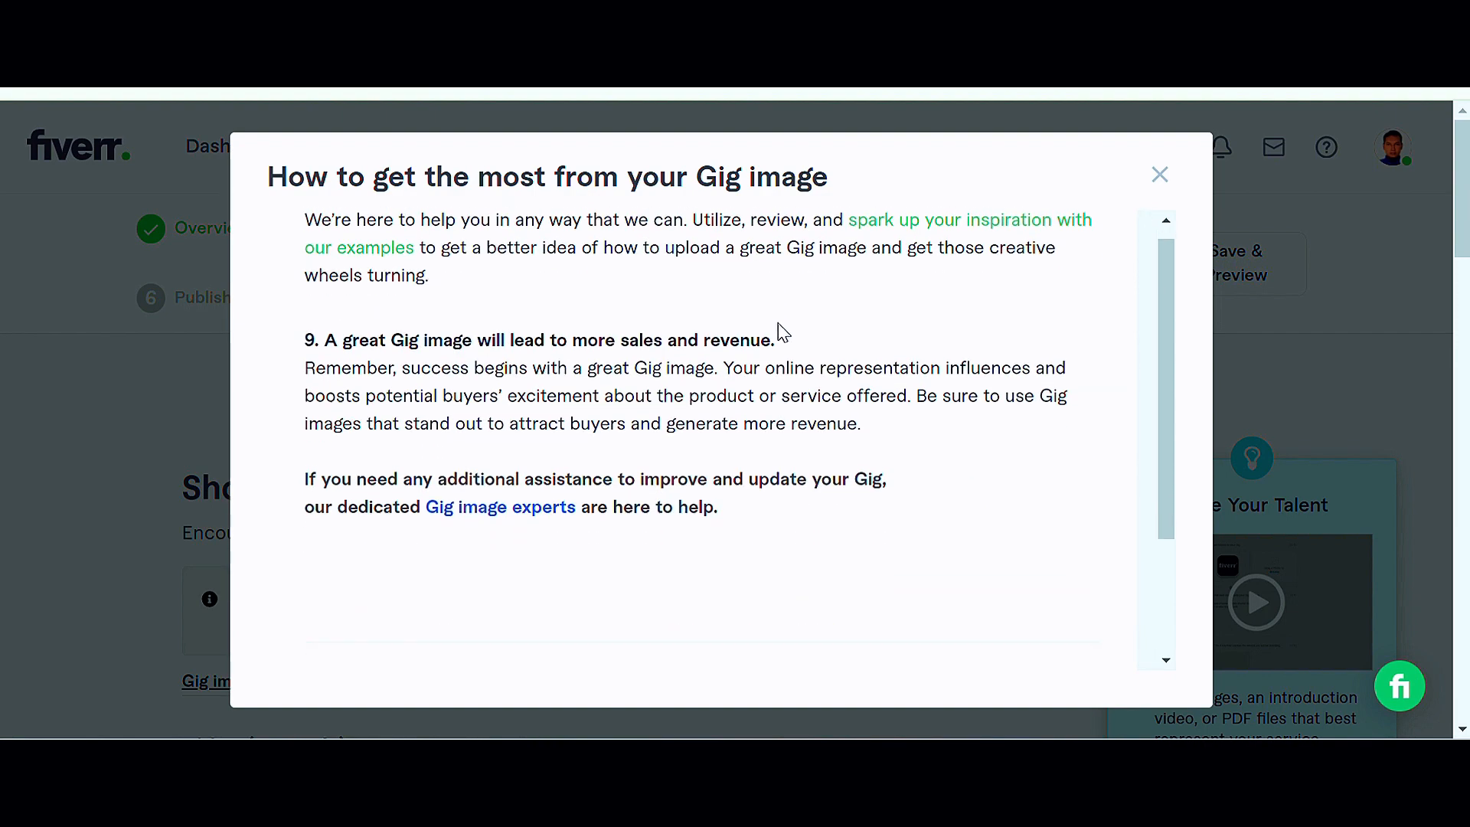
pyautogui.scroll(-2, 779, 382)
pyautogui.scroll(-1, 778, 420)
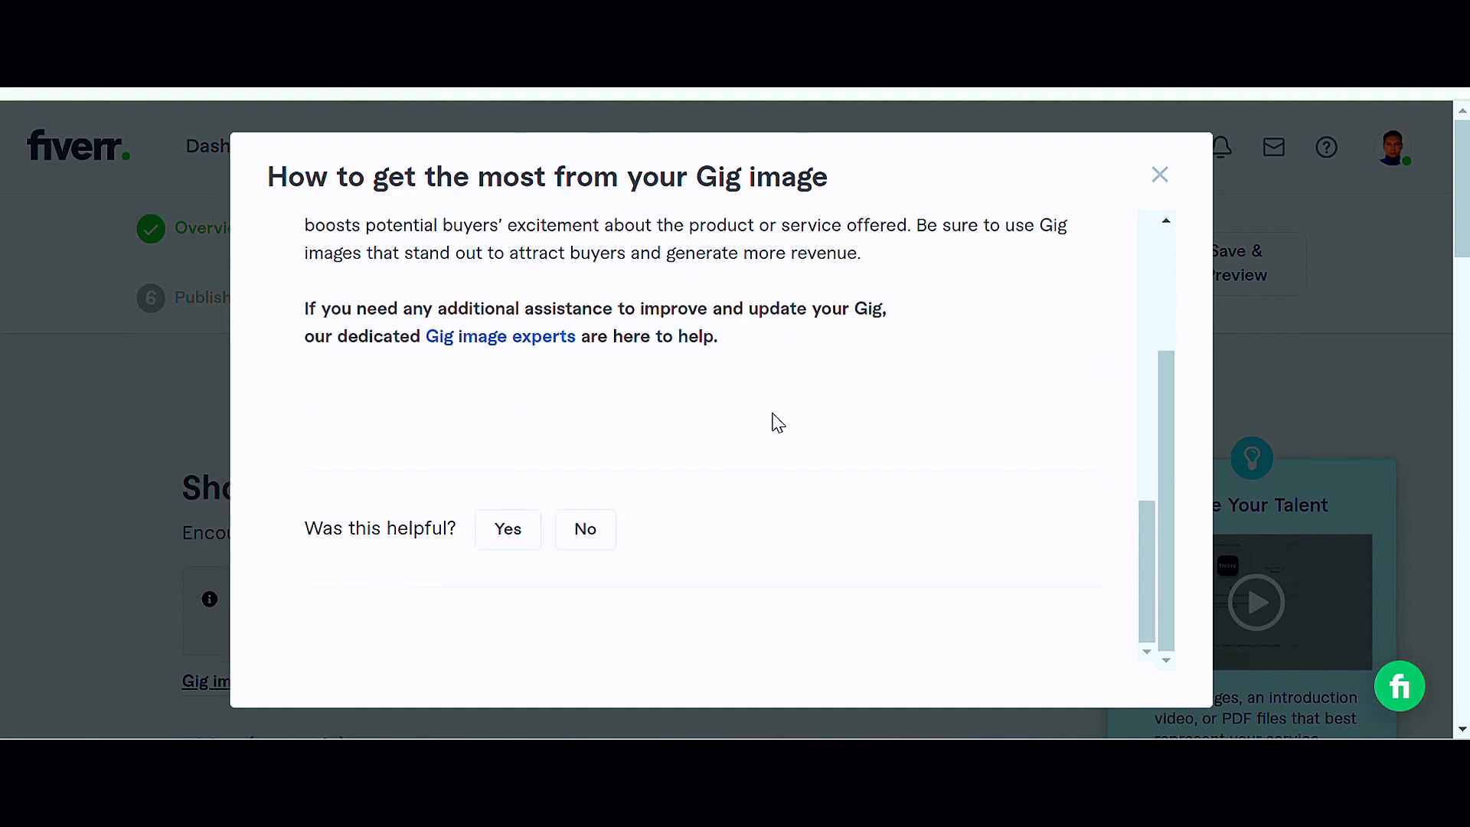
pyautogui.scroll(6, 757, 423)
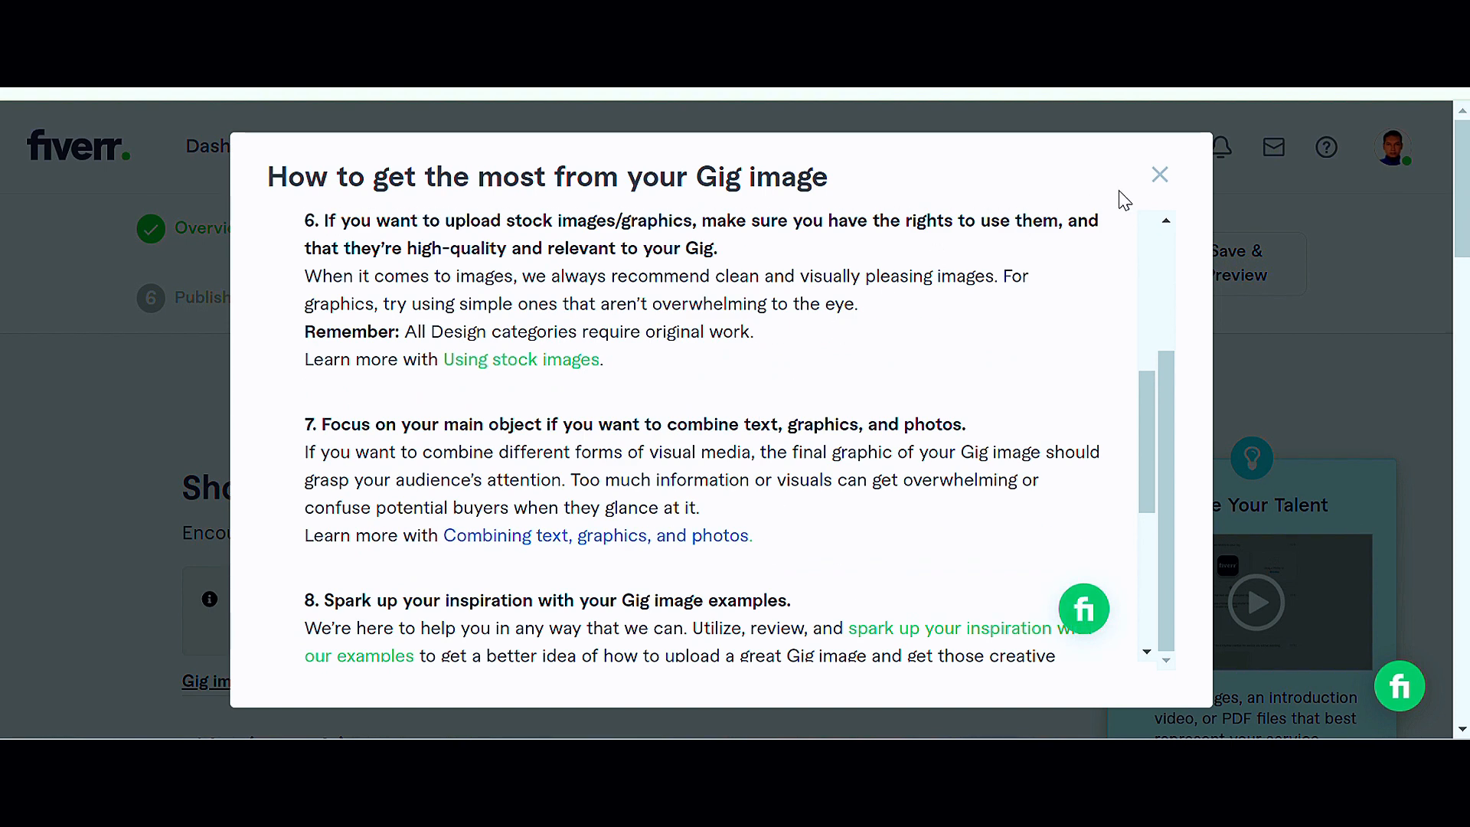
pyautogui.click(1160, 175)
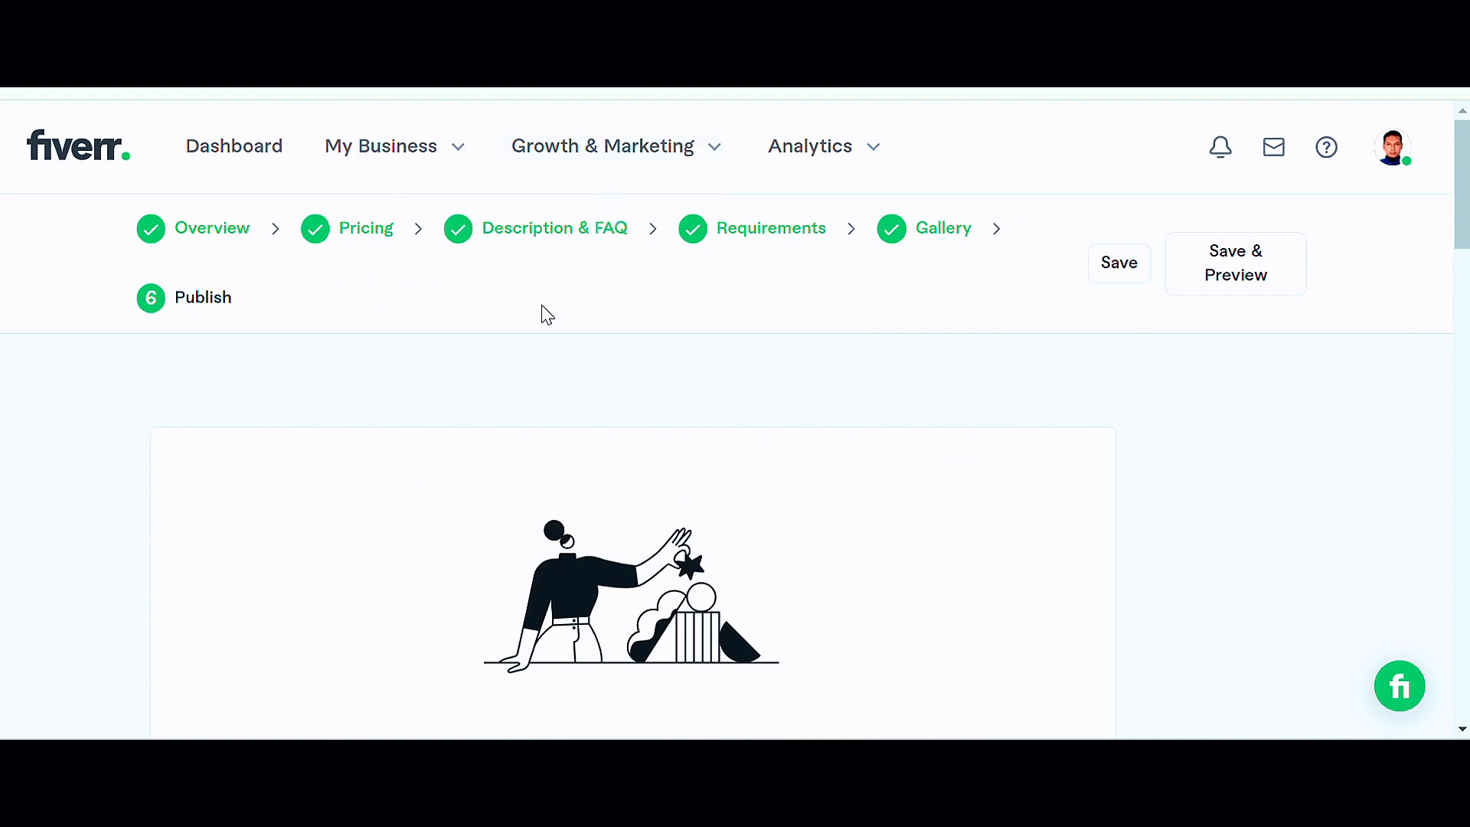
# Step: Answer No to the U.S. person question, save the Form W-9 check and close the confirmation
pyautogui.scroll(-6, 546, 315)
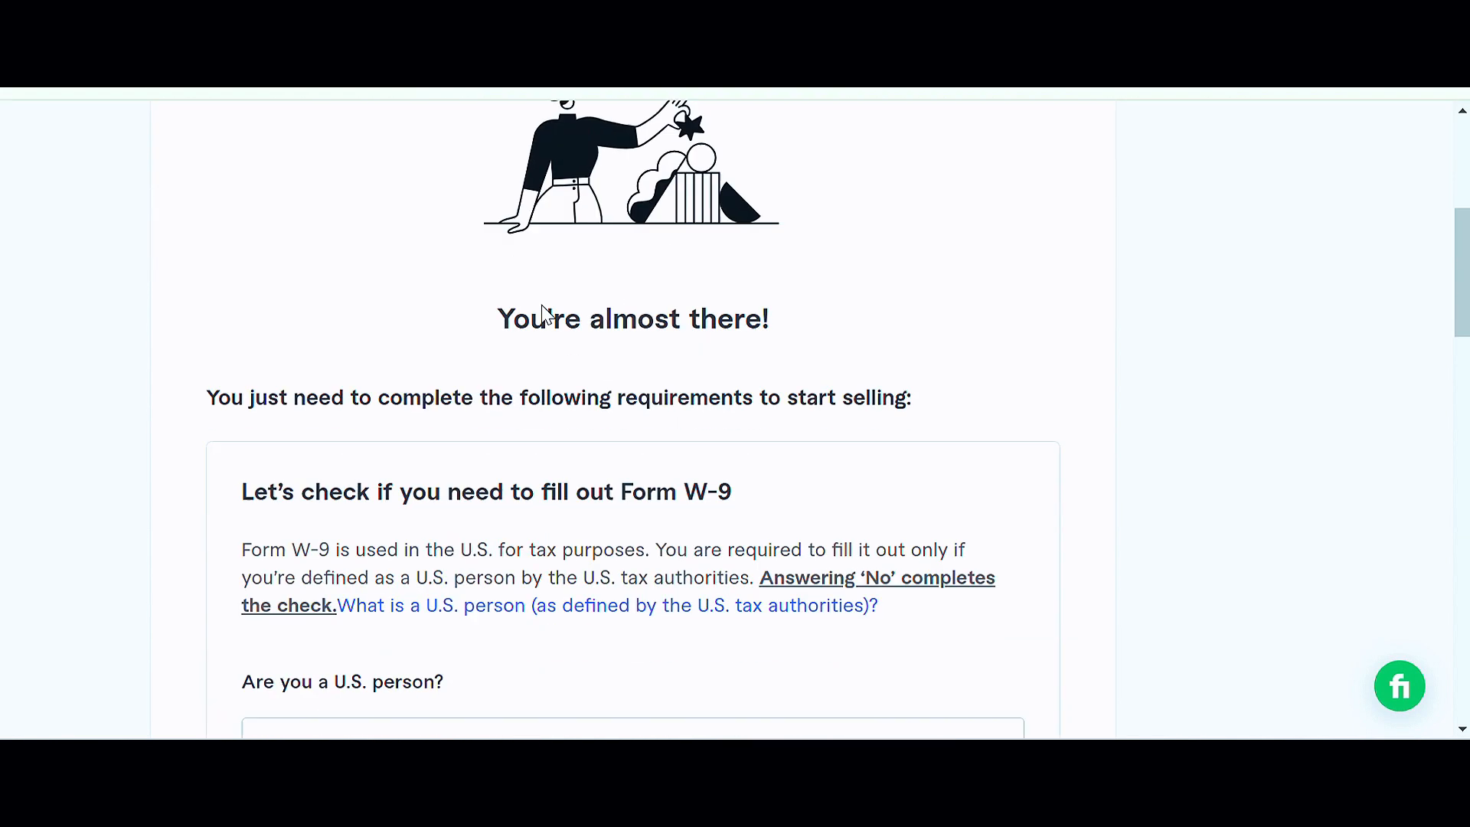
pyautogui.scroll(-5, 546, 315)
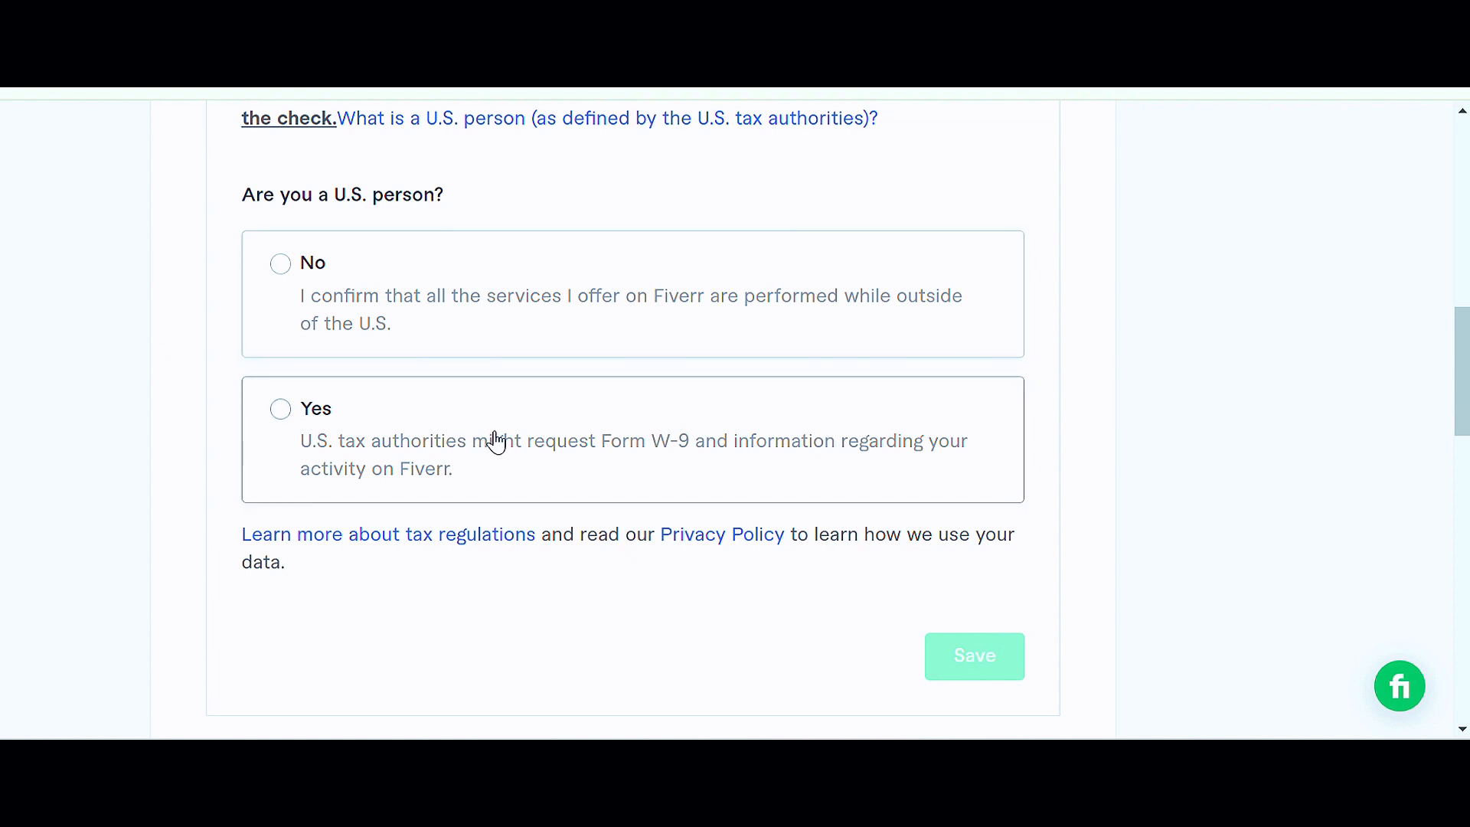
pyautogui.click(286, 270)
pyautogui.scroll(-5, 699, 426)
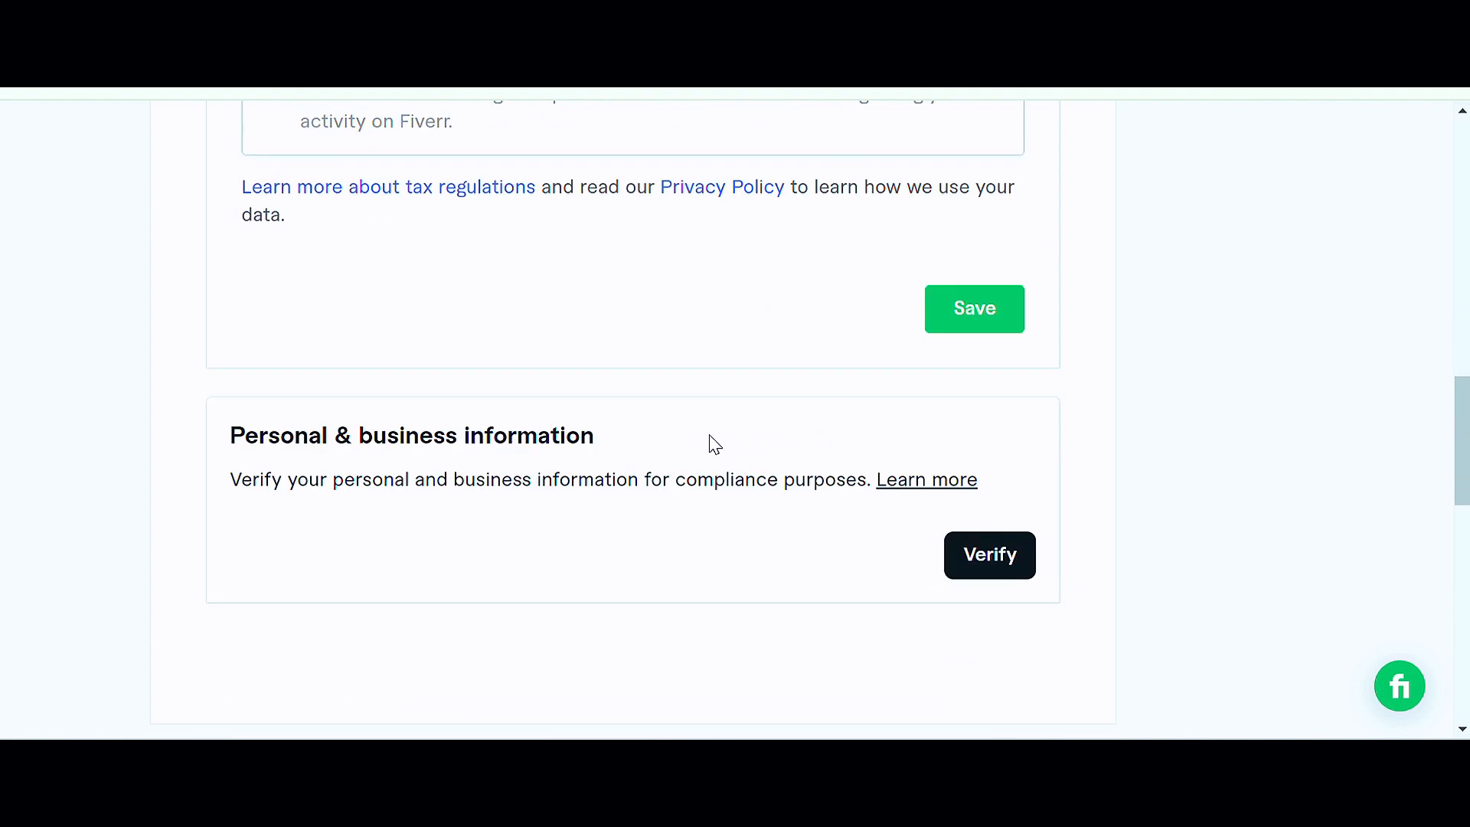
pyautogui.click(987, 316)
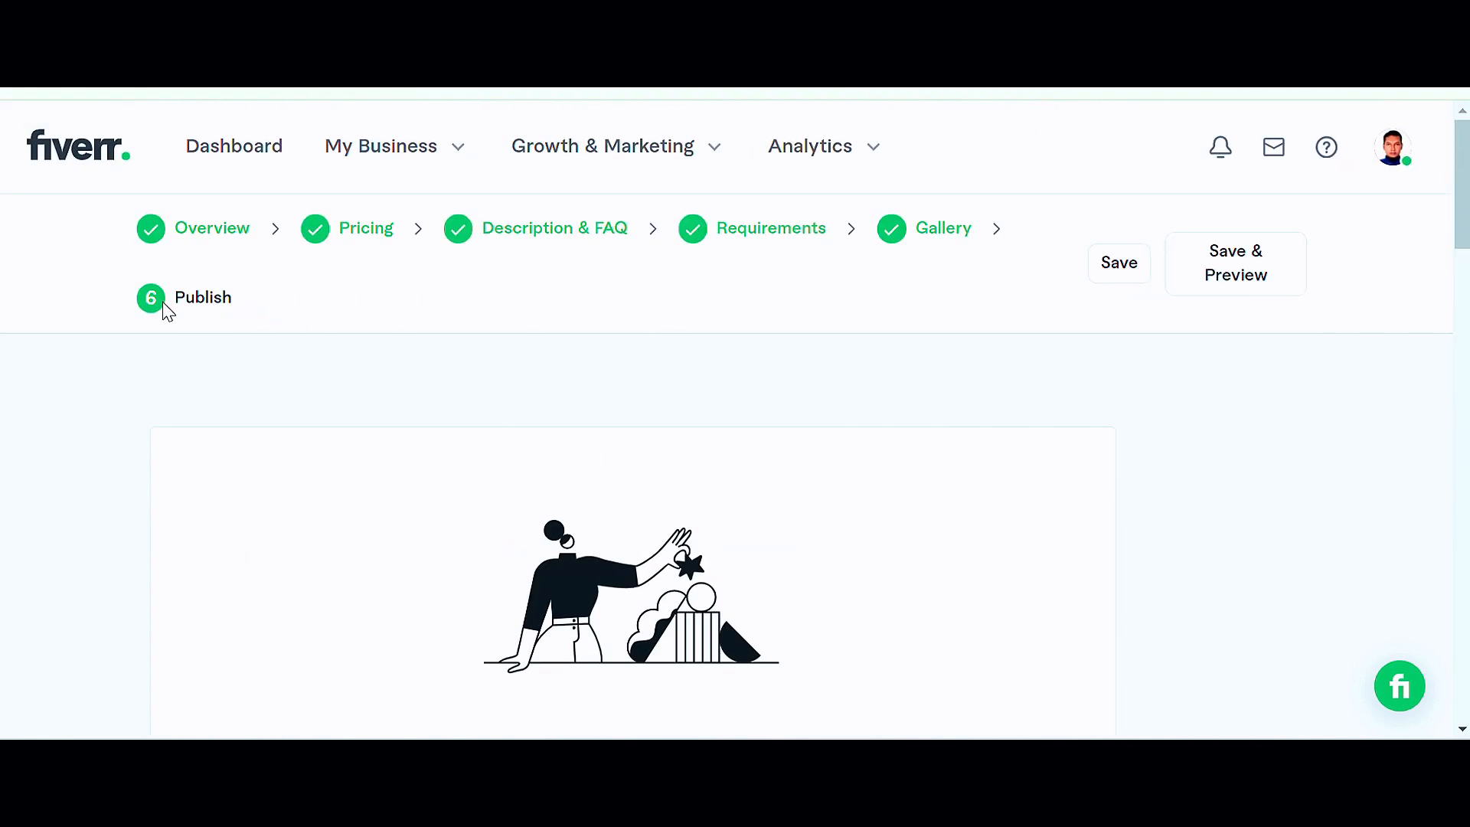
pyautogui.scroll(-2, 750, 426)
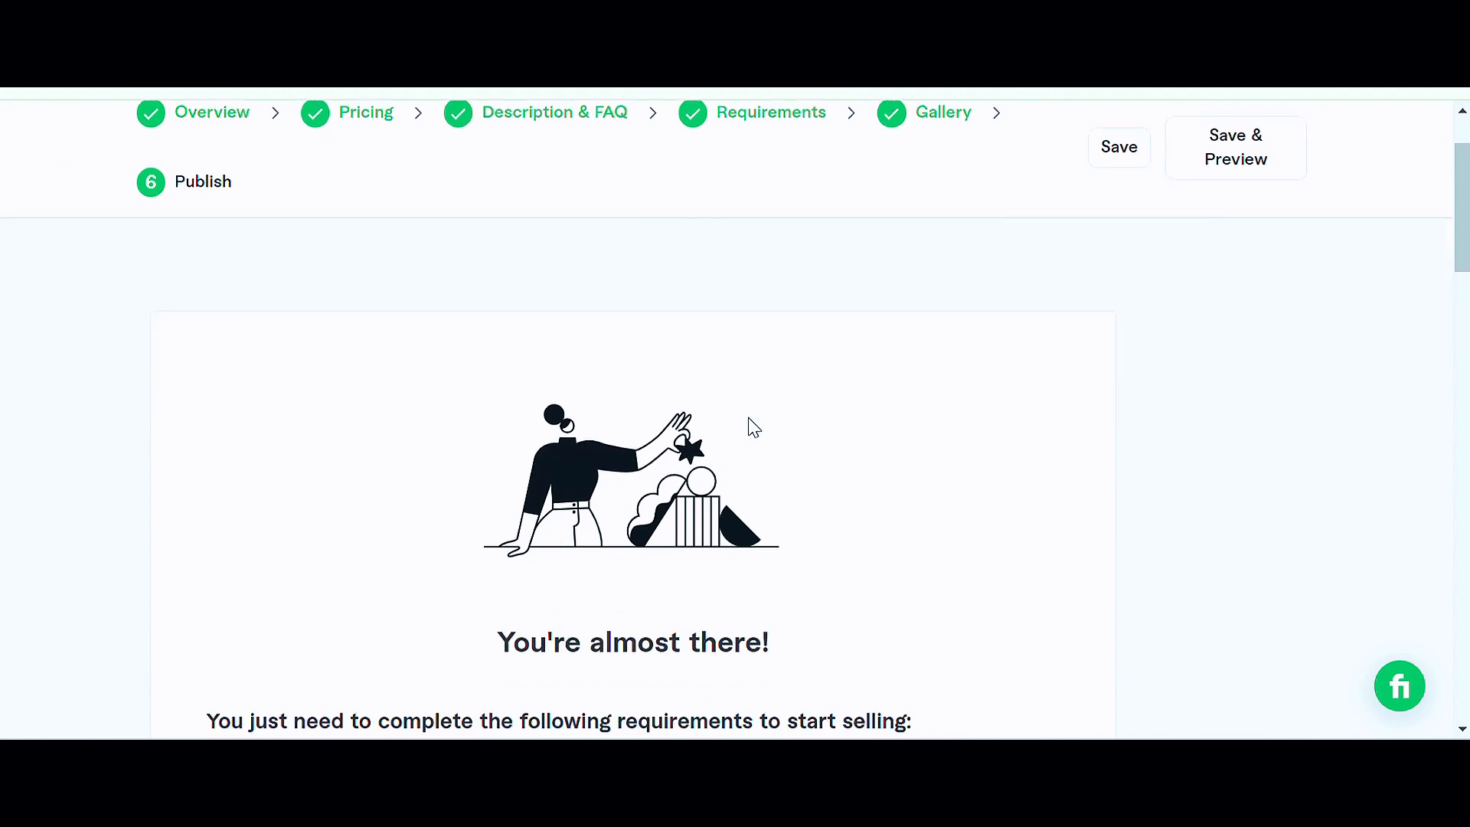
pyautogui.scroll(-8, 748, 419)
pyautogui.scroll(-5, 754, 430)
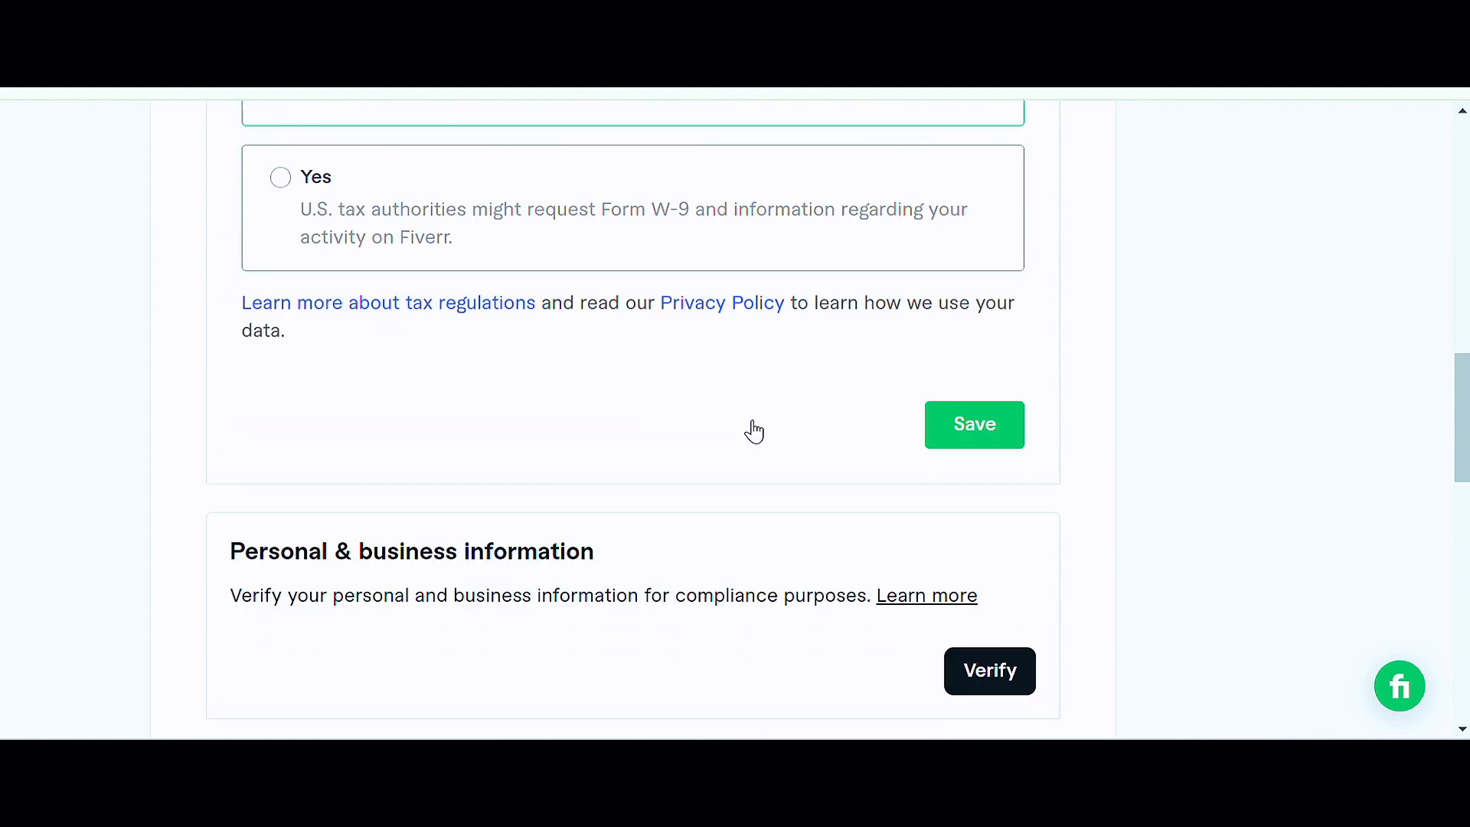
pyautogui.click(975, 314)
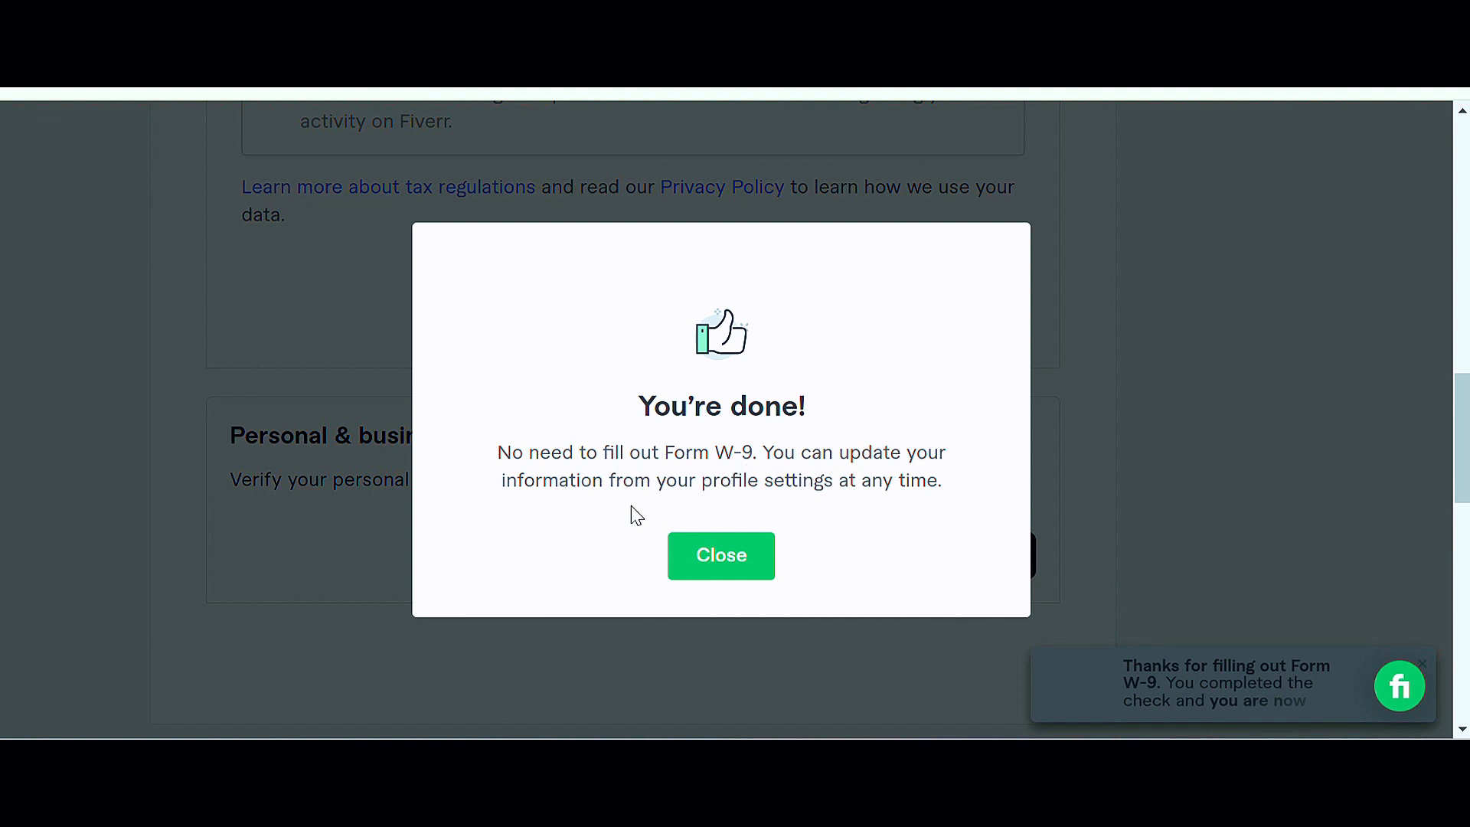
pyautogui.click(723, 555)
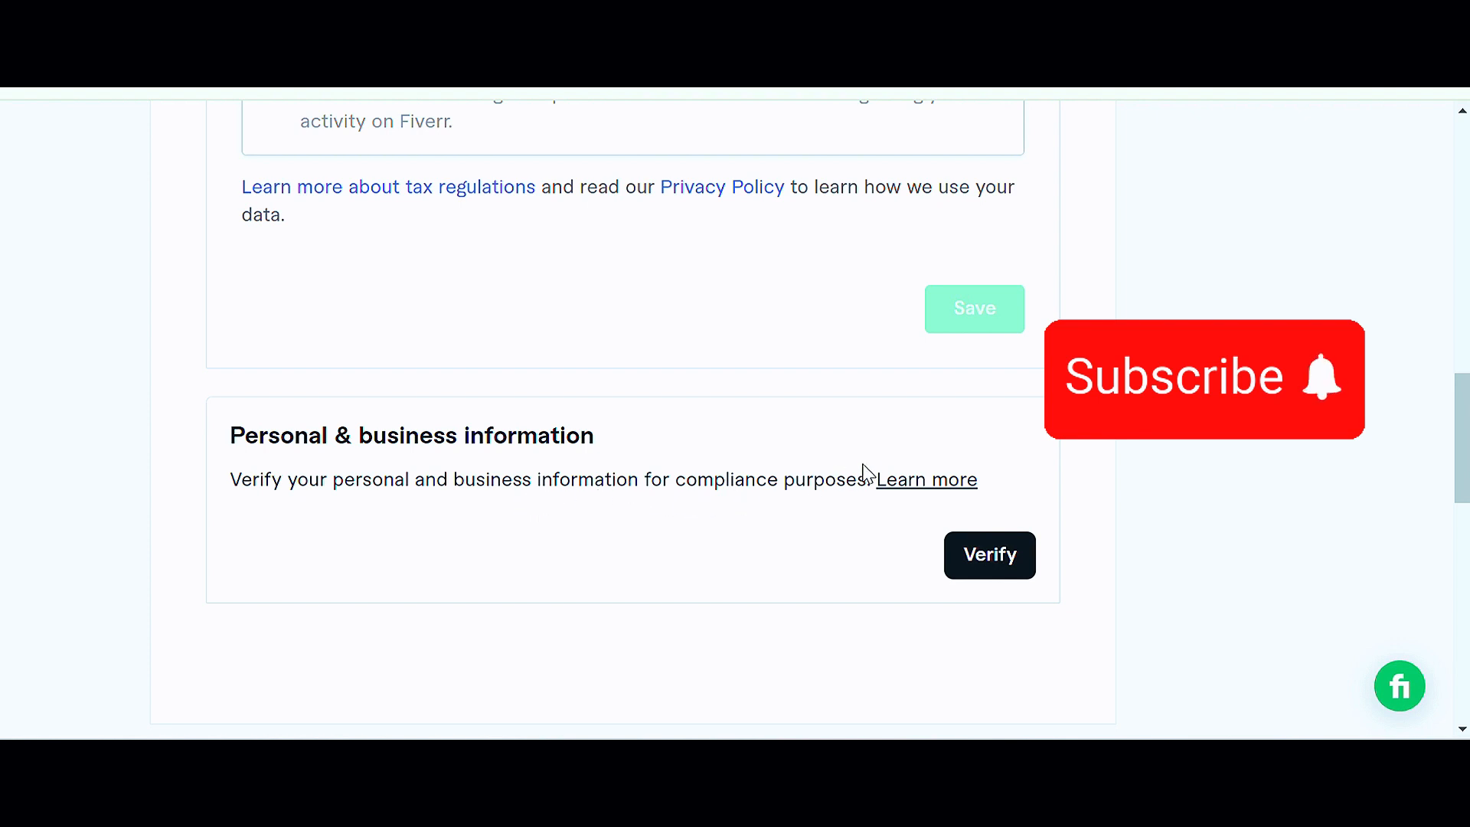
# Step: Scroll through the Publish page to review the remaining requirements before publishing
pyautogui.scroll(-3, 746, 331)
pyautogui.scroll(-3, 748, 337)
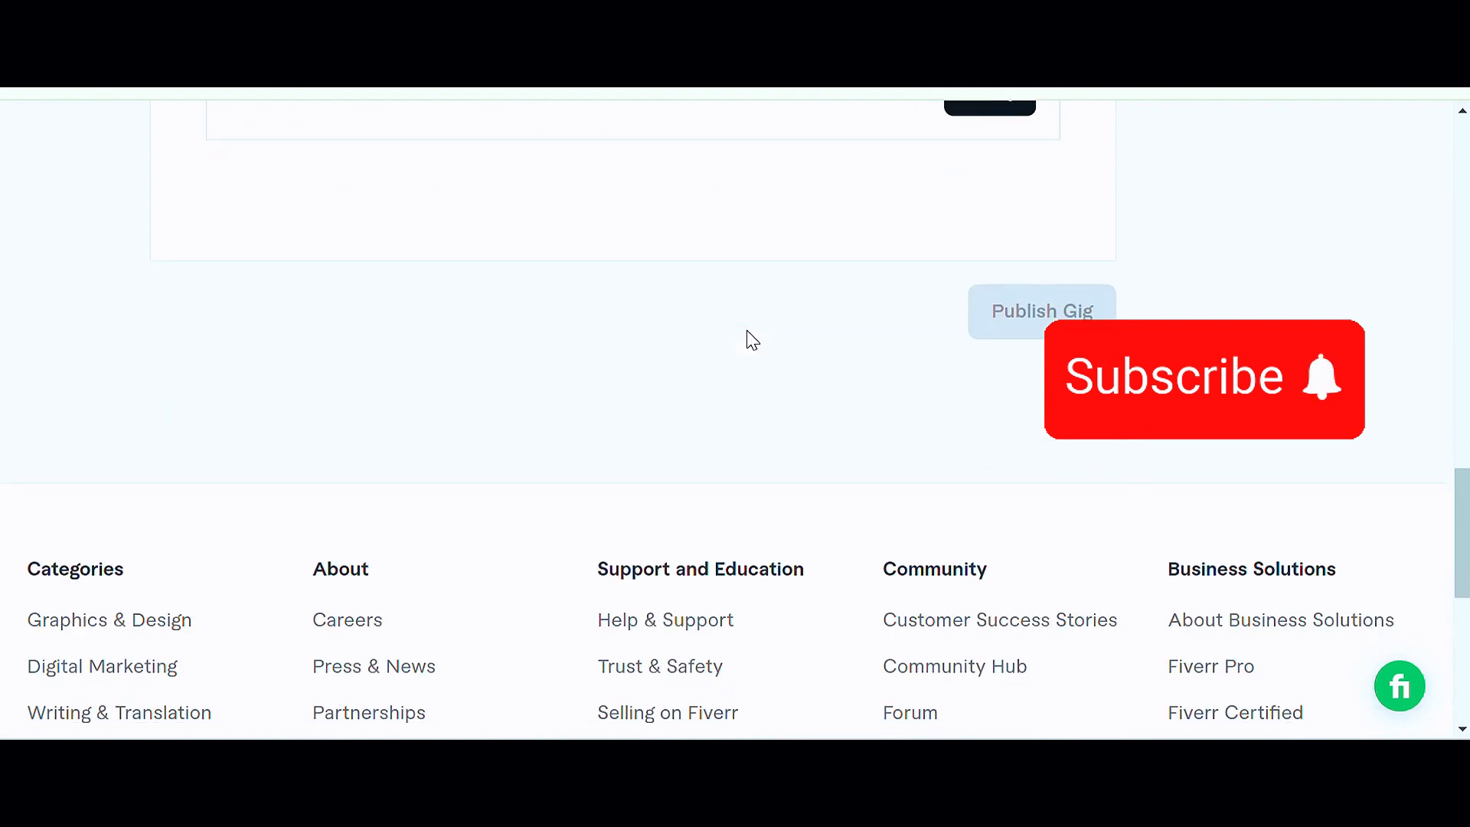
pyautogui.scroll(8, 748, 337)
pyautogui.scroll(13, 747, 331)
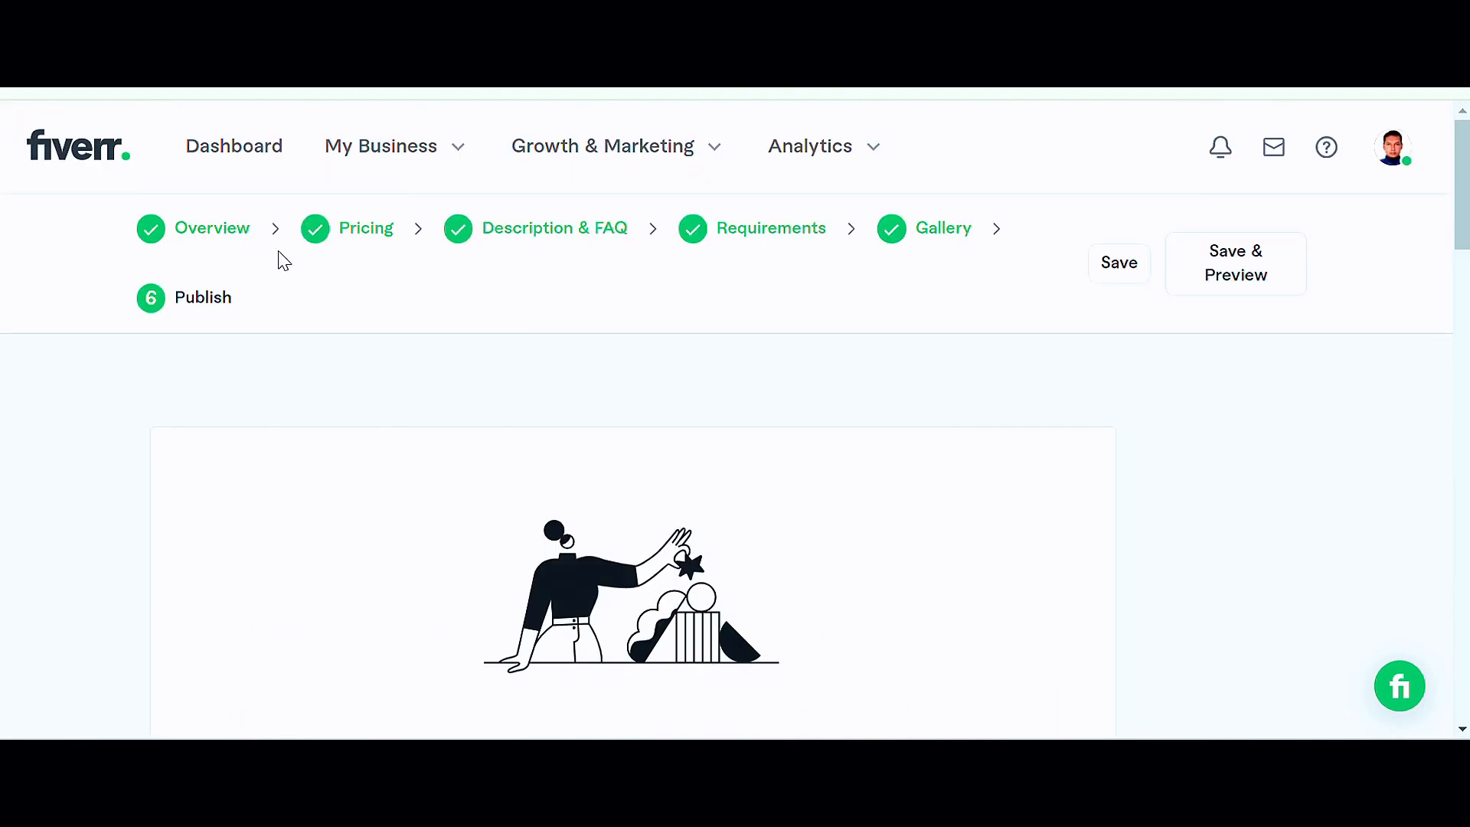
pyautogui.scroll(-3, 1027, 342)
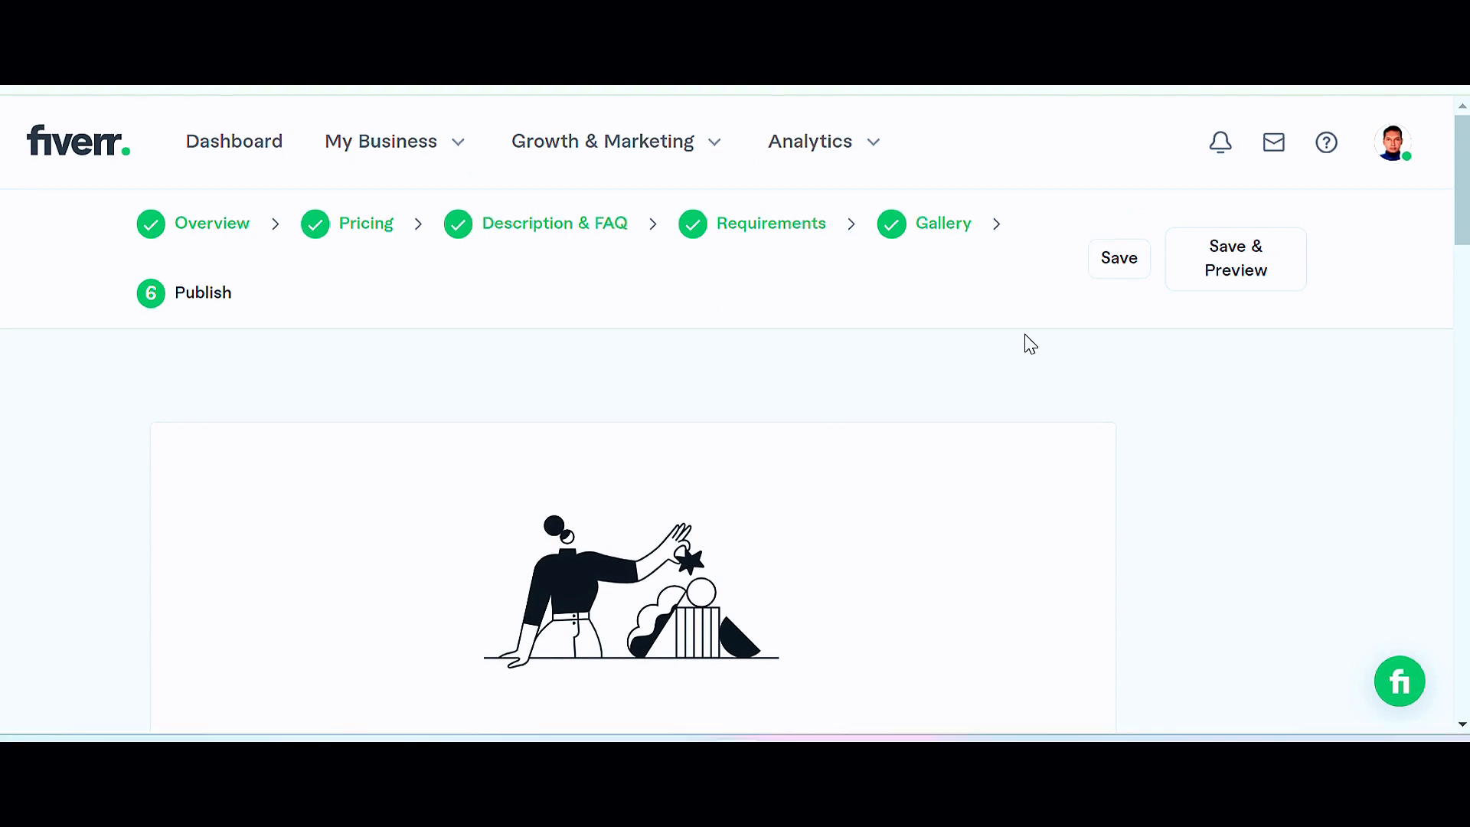
pyautogui.scroll(-10, 947, 370)
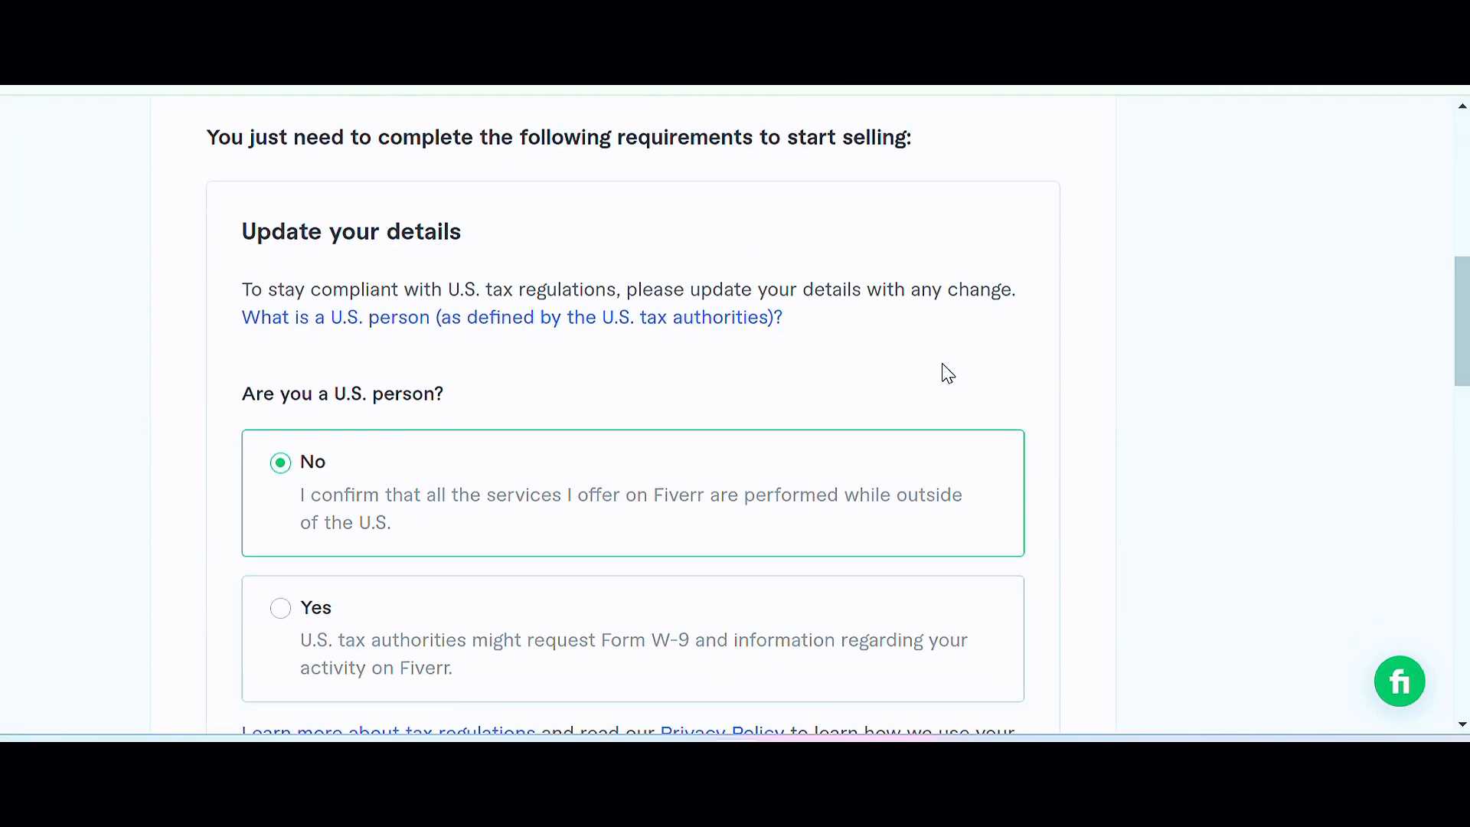
# Step: Scroll past the tax details to the gig's publish confirmation page and finish it with Done
pyautogui.scroll(-1, 948, 373)
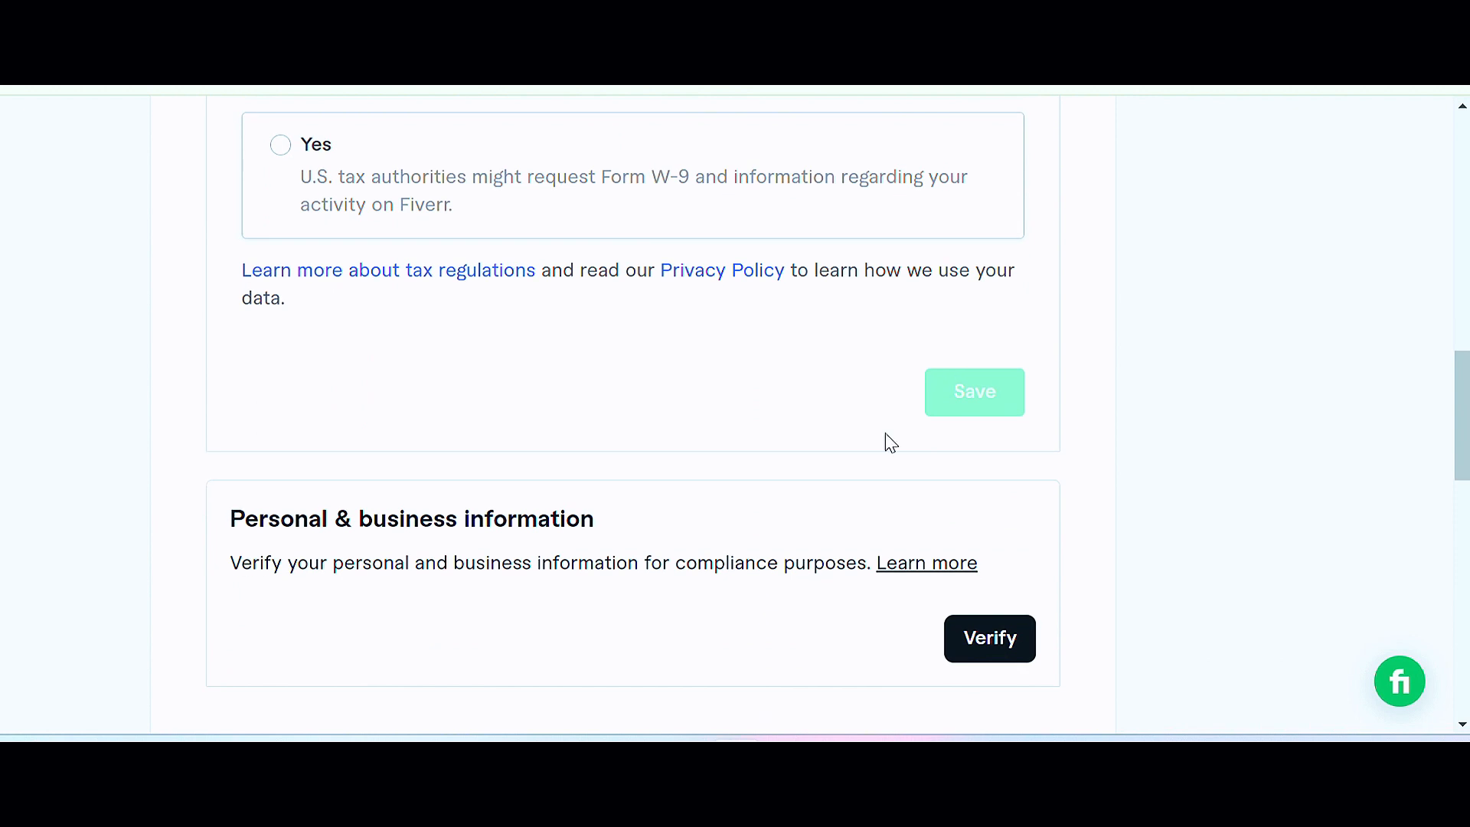
pyautogui.scroll(-5, 842, 475)
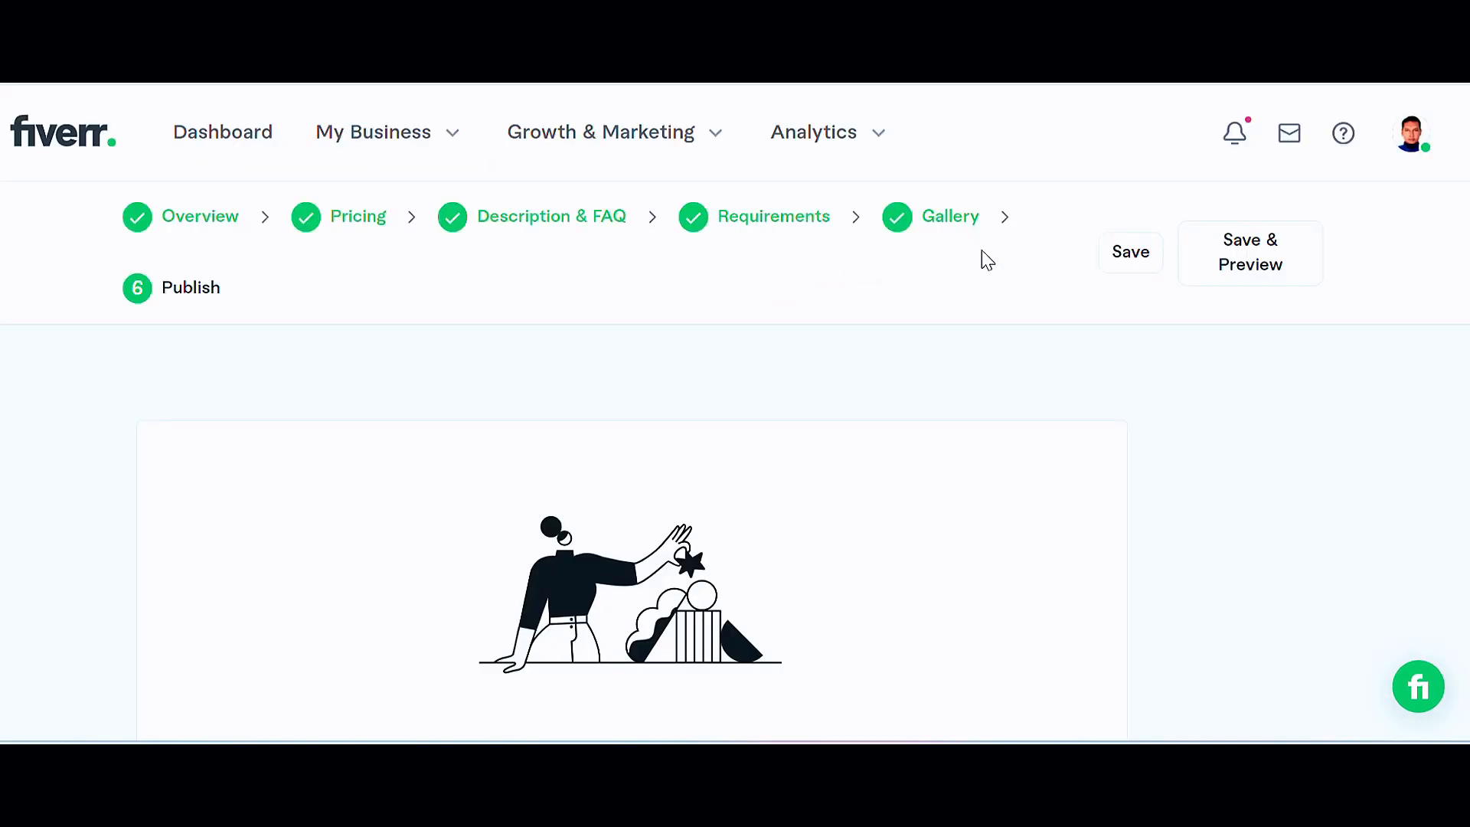
pyautogui.scroll(-2, 679, 282)
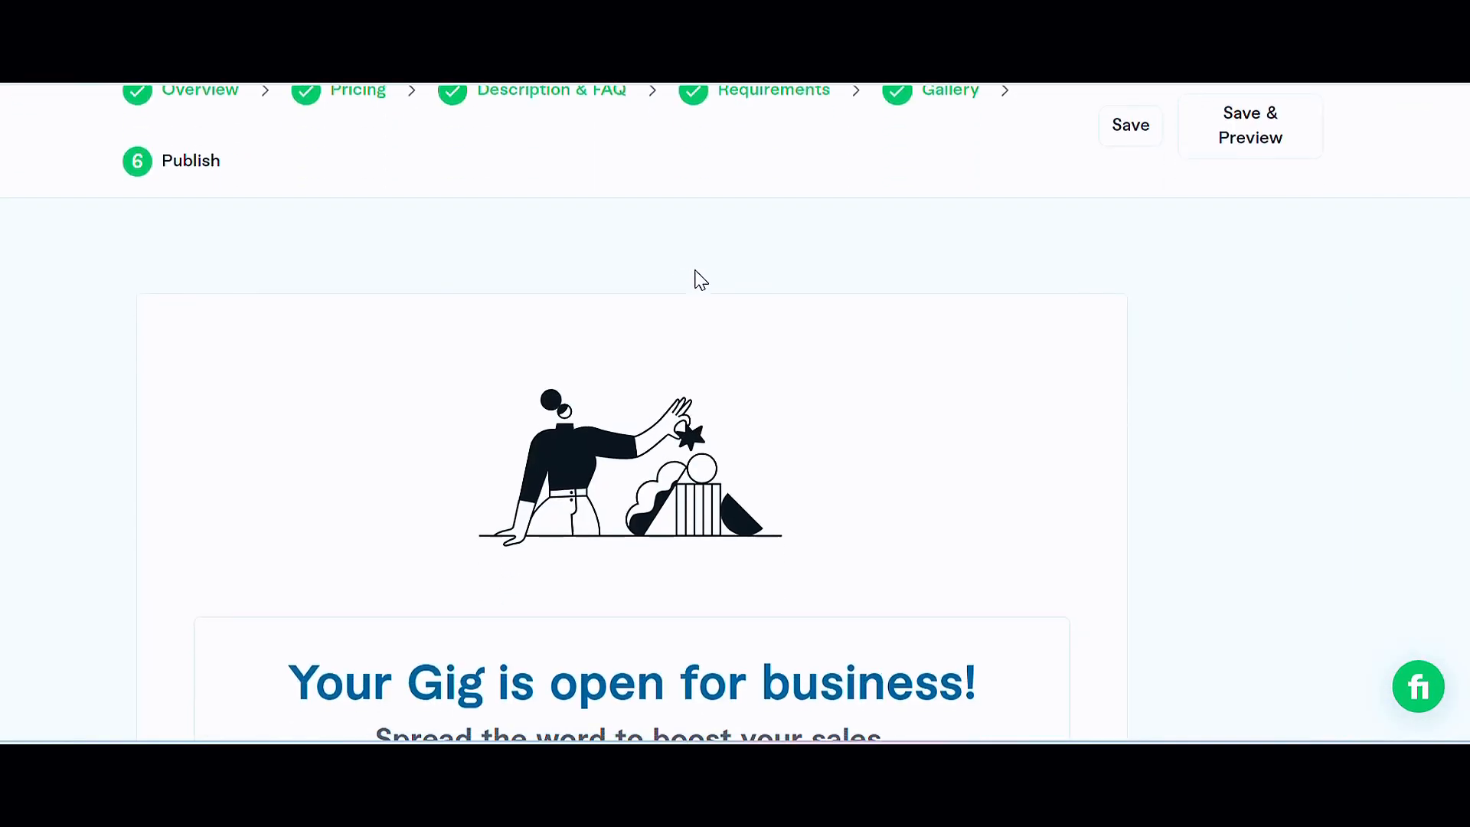
pyautogui.scroll(-5, 695, 279)
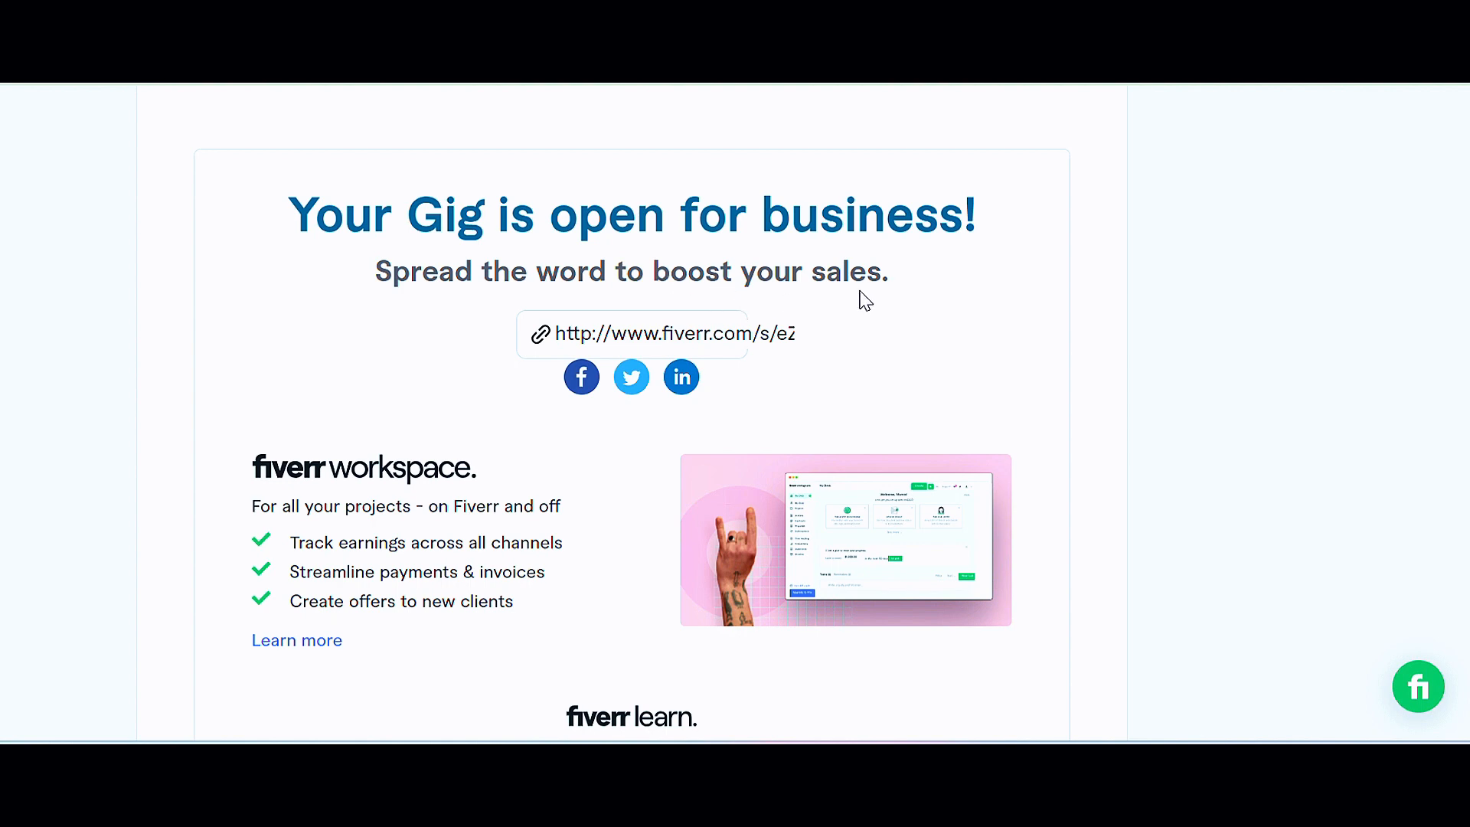
pyautogui.scroll(-5, 856, 312)
pyautogui.scroll(-3, 855, 313)
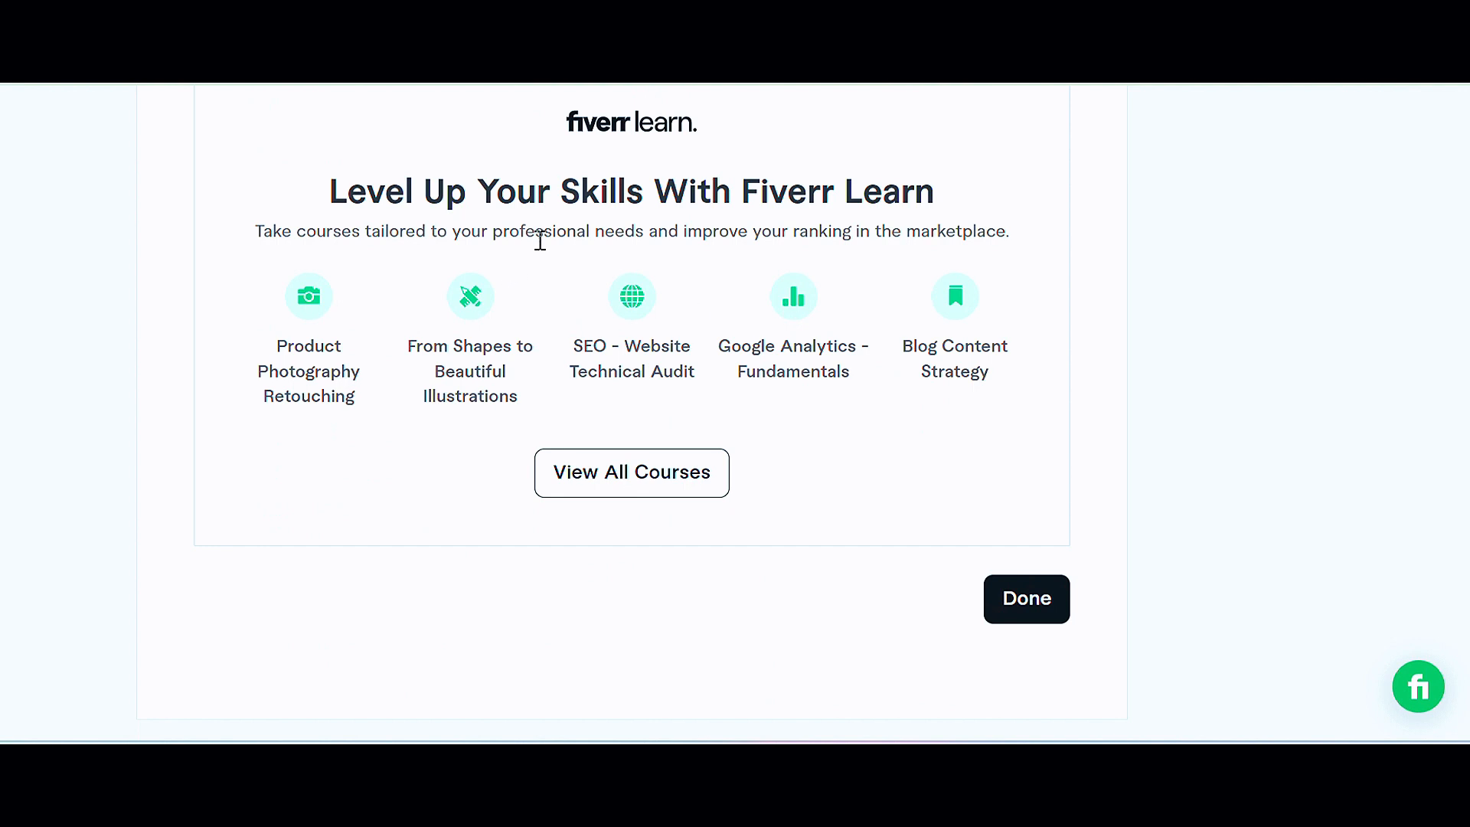
pyautogui.scroll(-2, 940, 228)
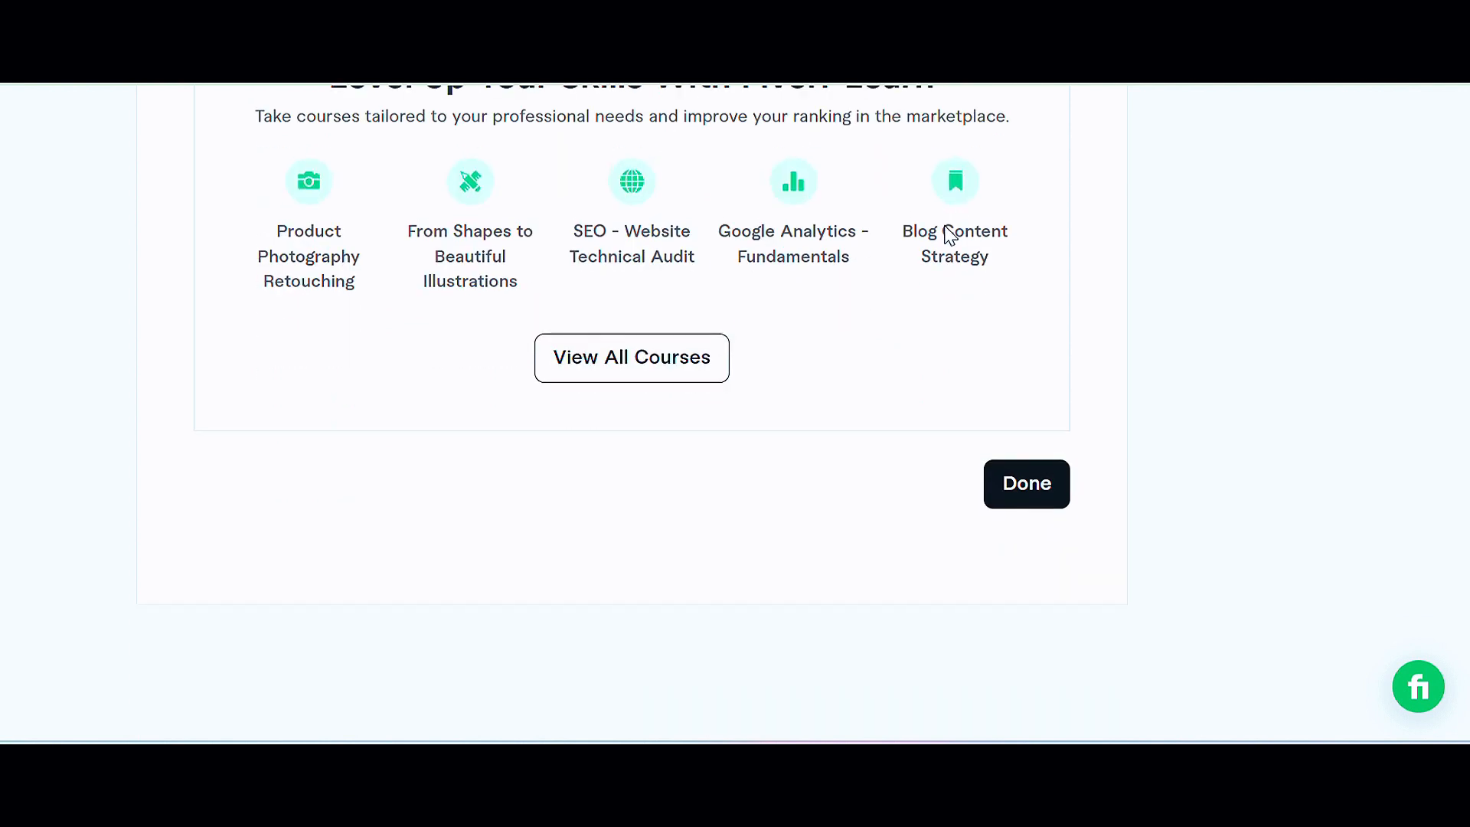
pyautogui.scroll(-2, 930, 268)
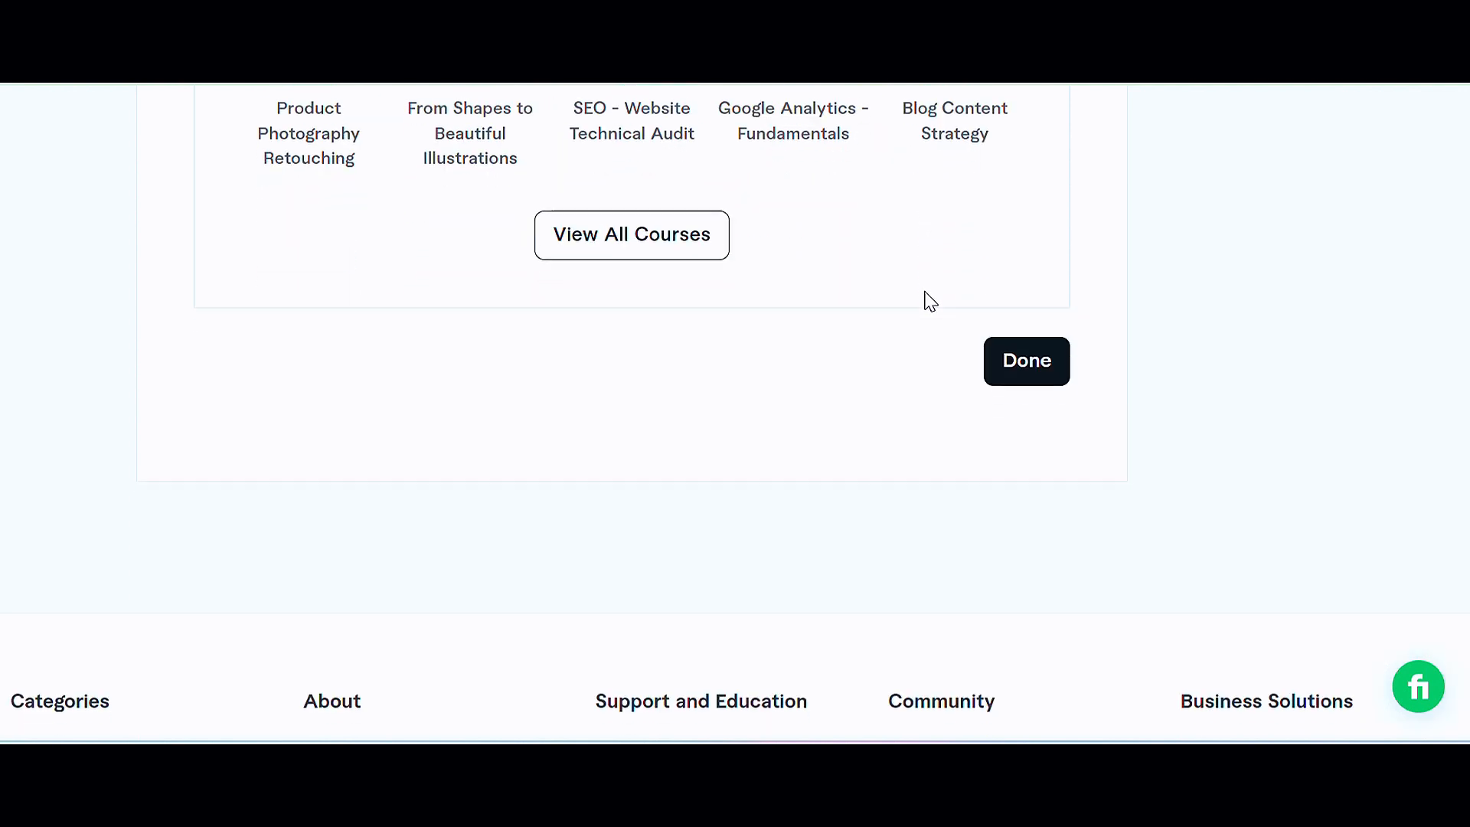
pyautogui.click(1033, 375)
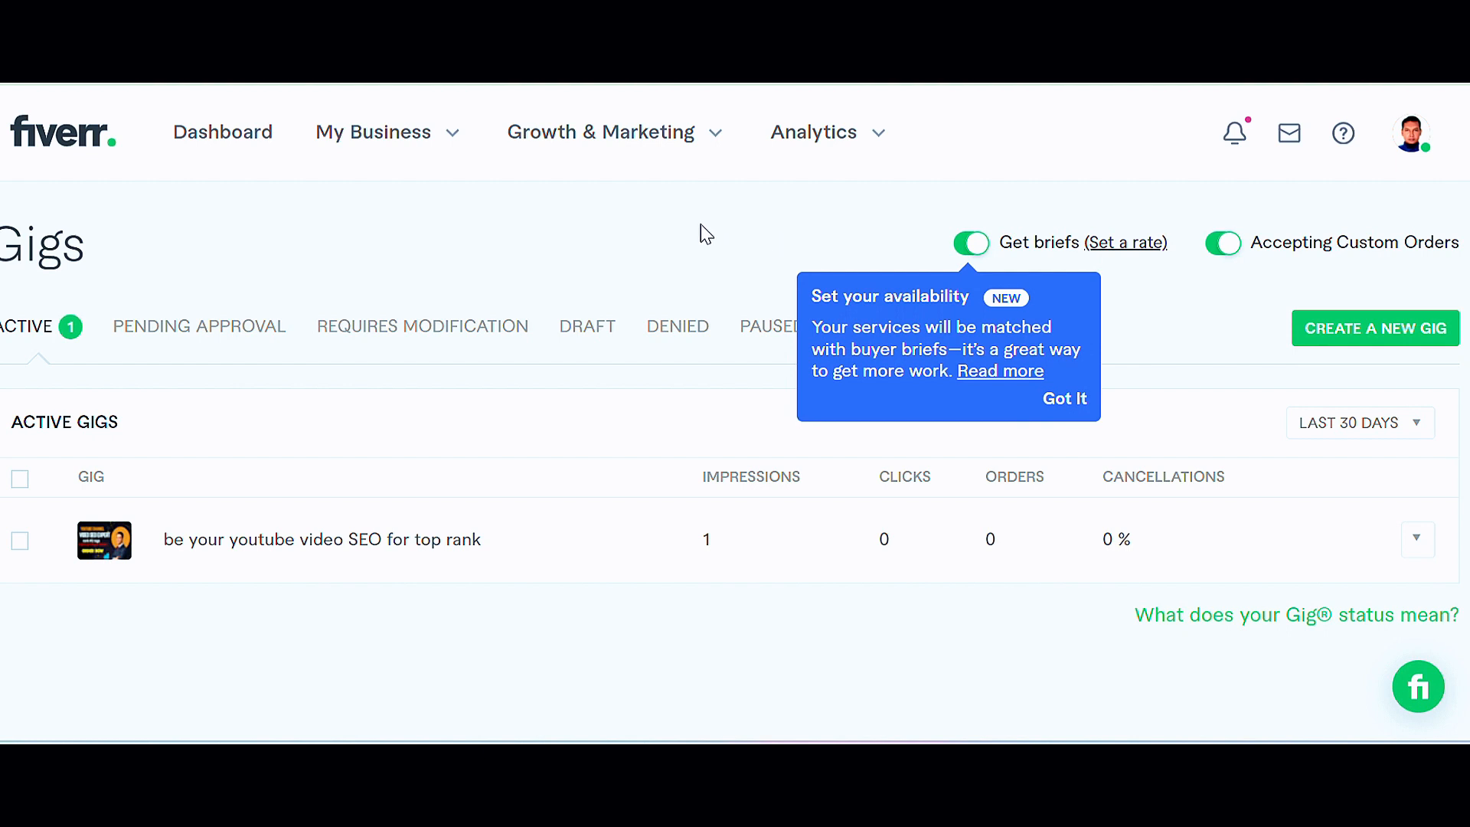
# Step: Scroll through the active gigs list and the seller profile page to review the published gig
pyautogui.scroll(-1, 427, 253)
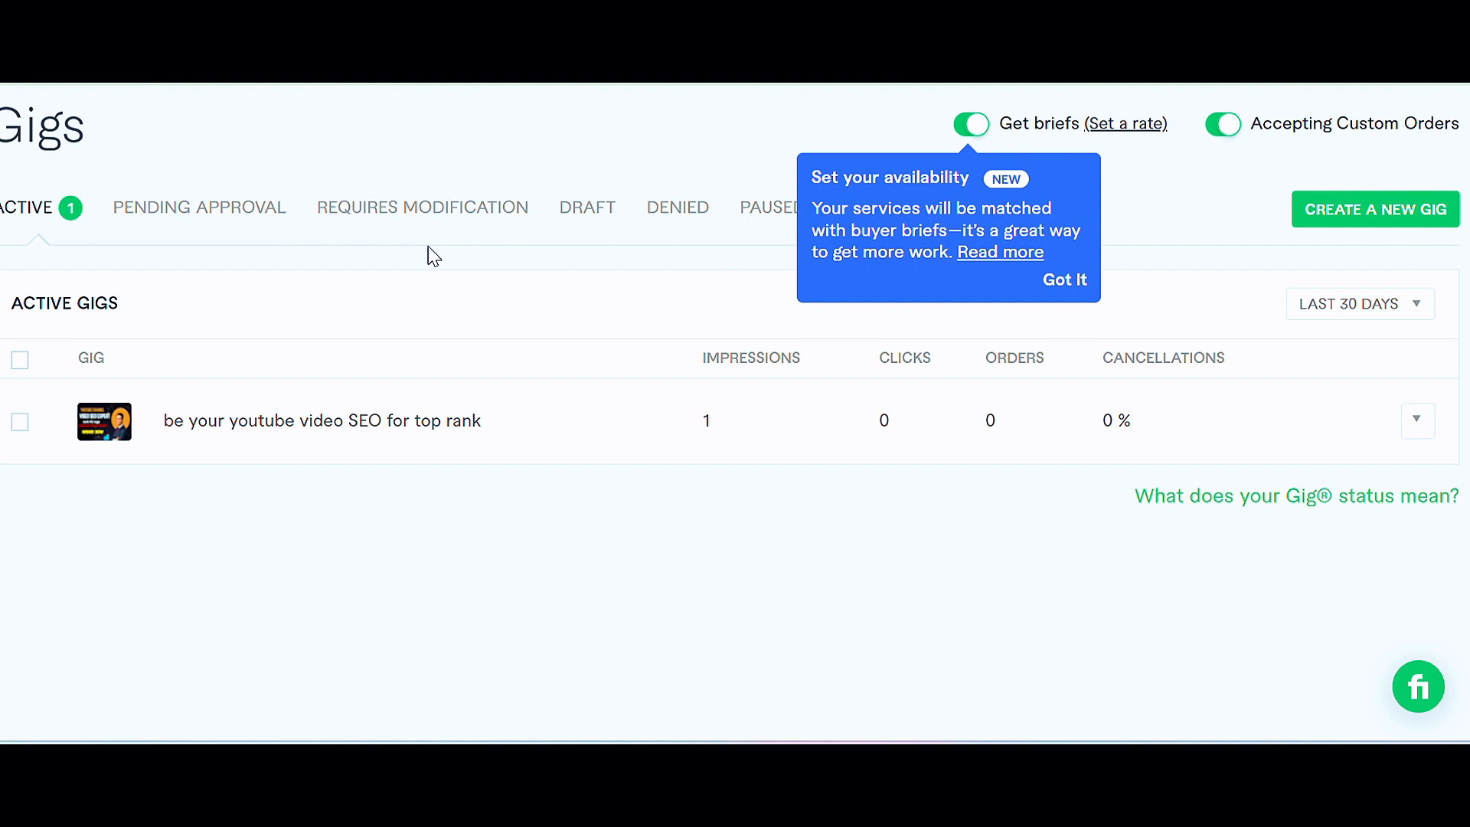
pyautogui.scroll(-1, 433, 255)
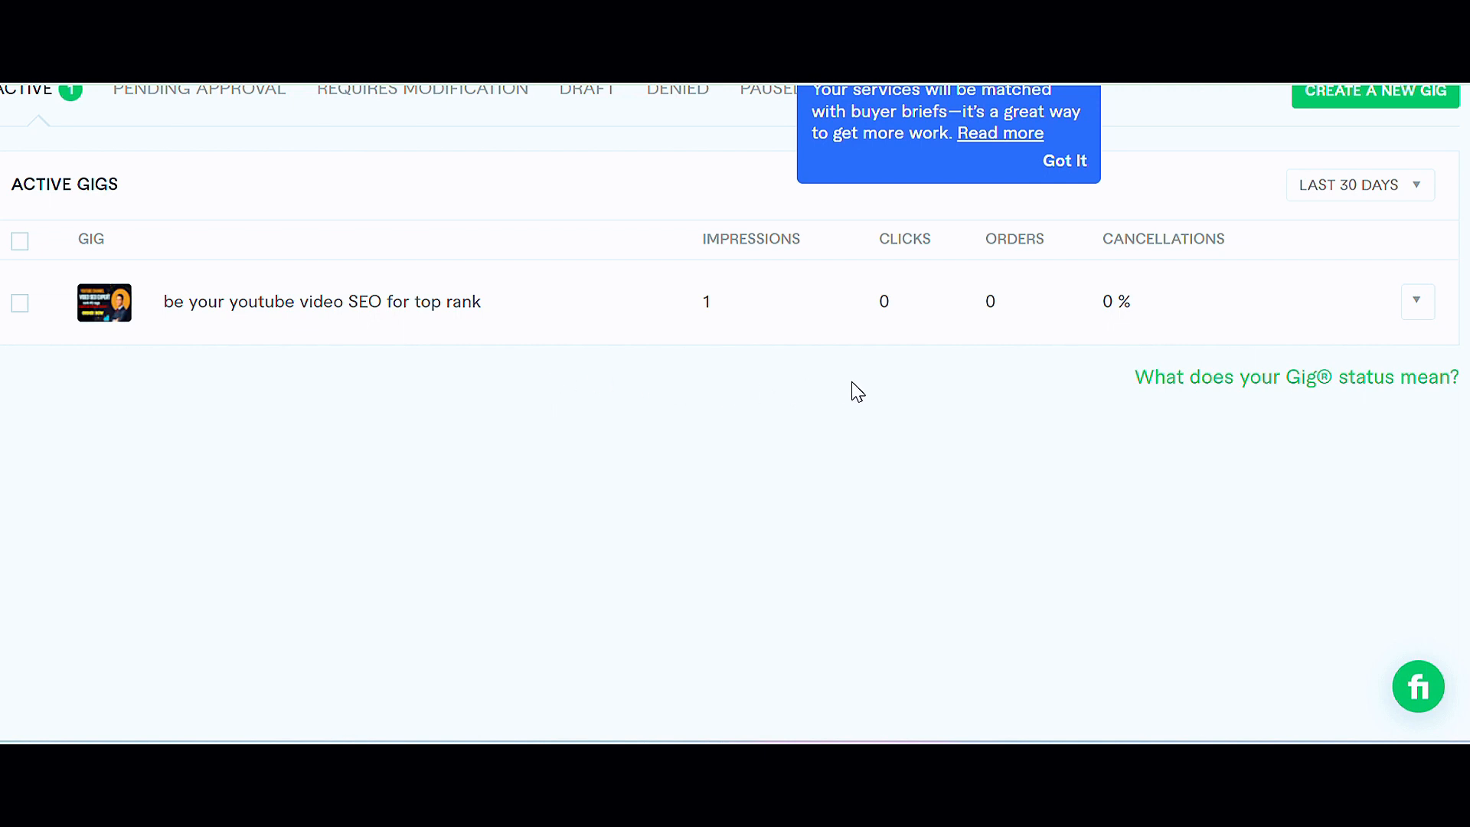
pyautogui.scroll(-10, 857, 392)
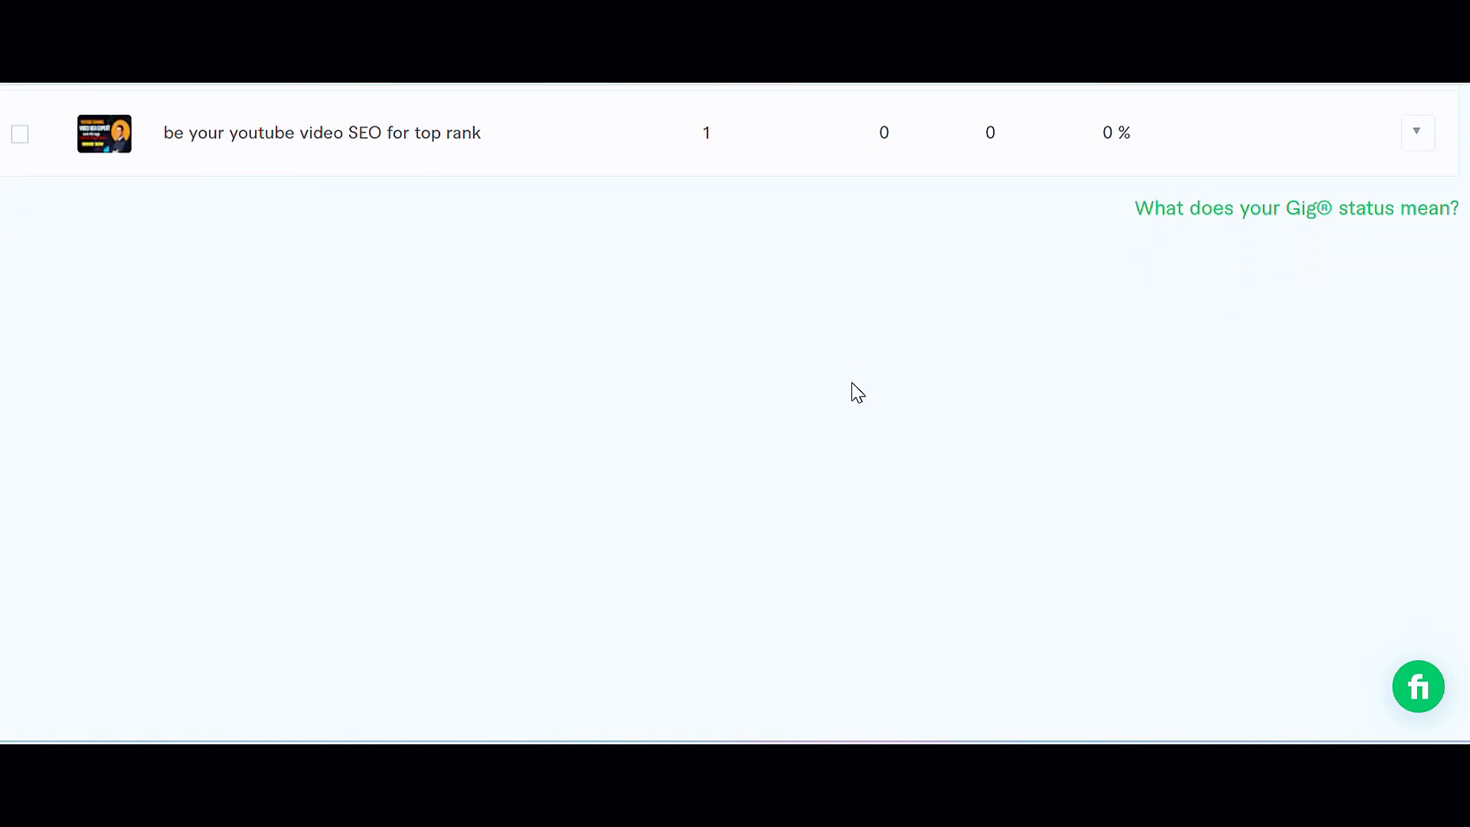
pyautogui.scroll(-2, 857, 394)
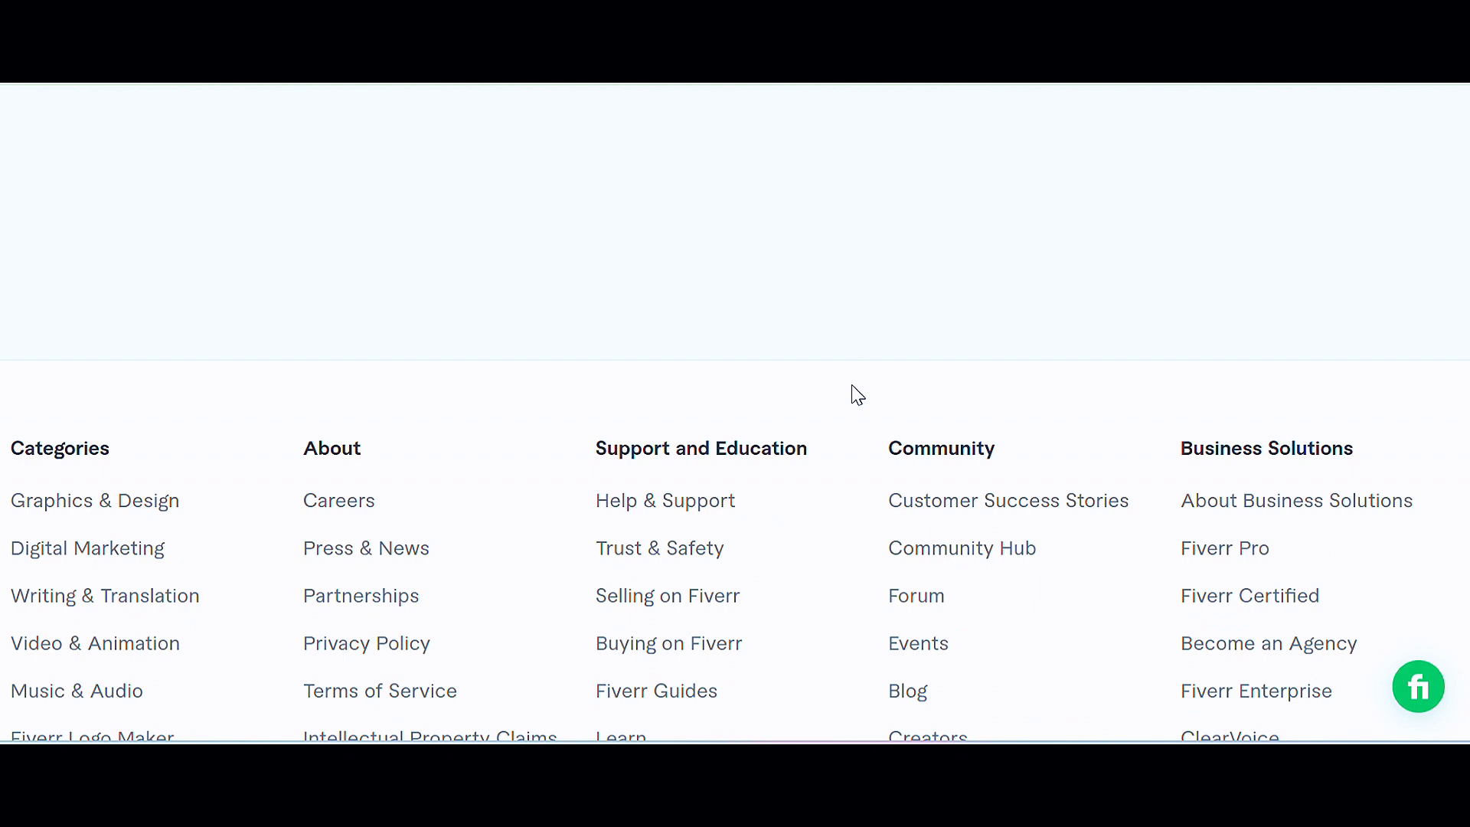
pyautogui.scroll(12, 855, 394)
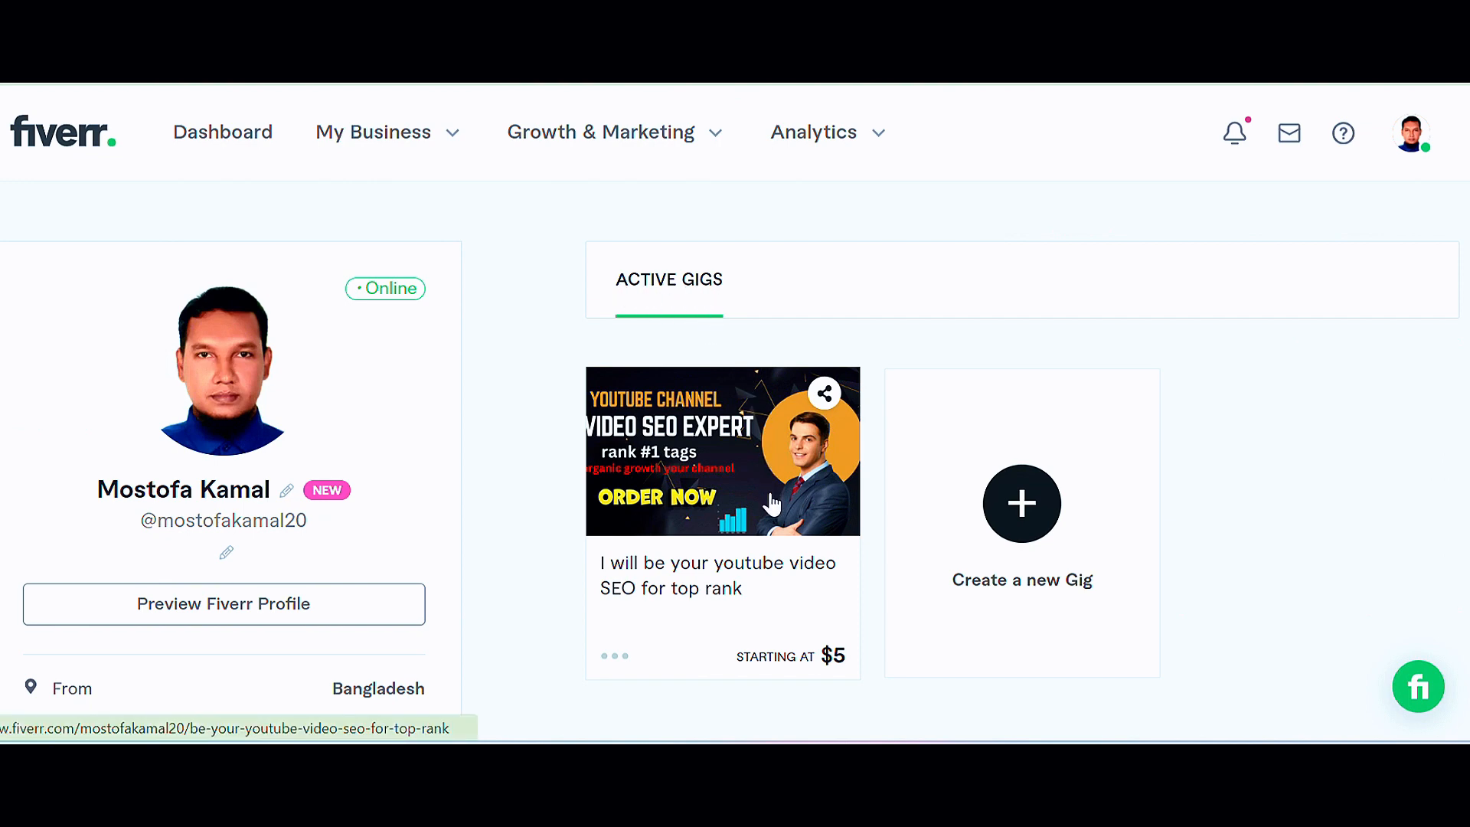
pyautogui.scroll(-2, 771, 503)
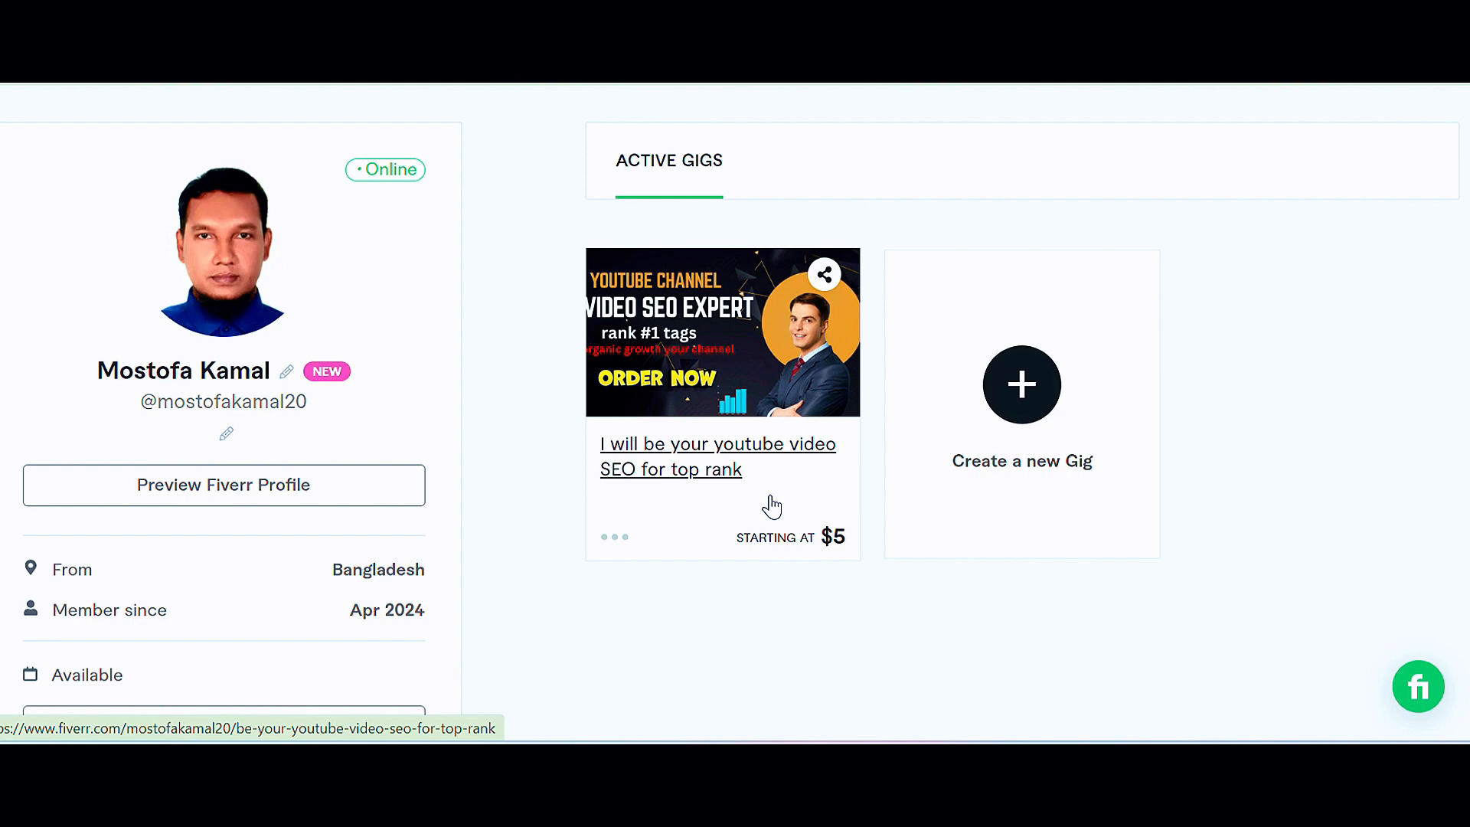
pyautogui.scroll(-5, 772, 505)
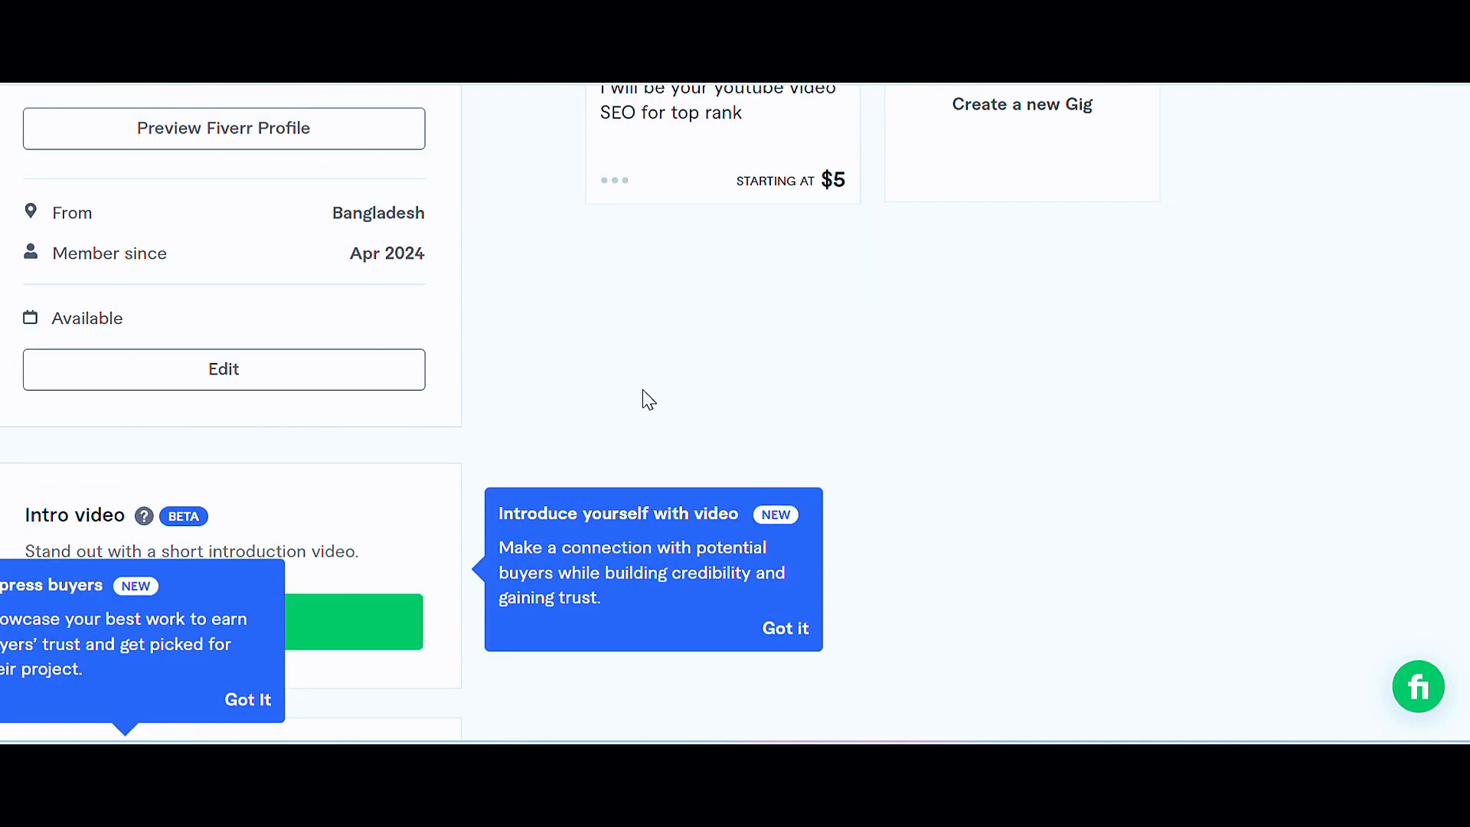
pyautogui.scroll(-2, 347, 321)
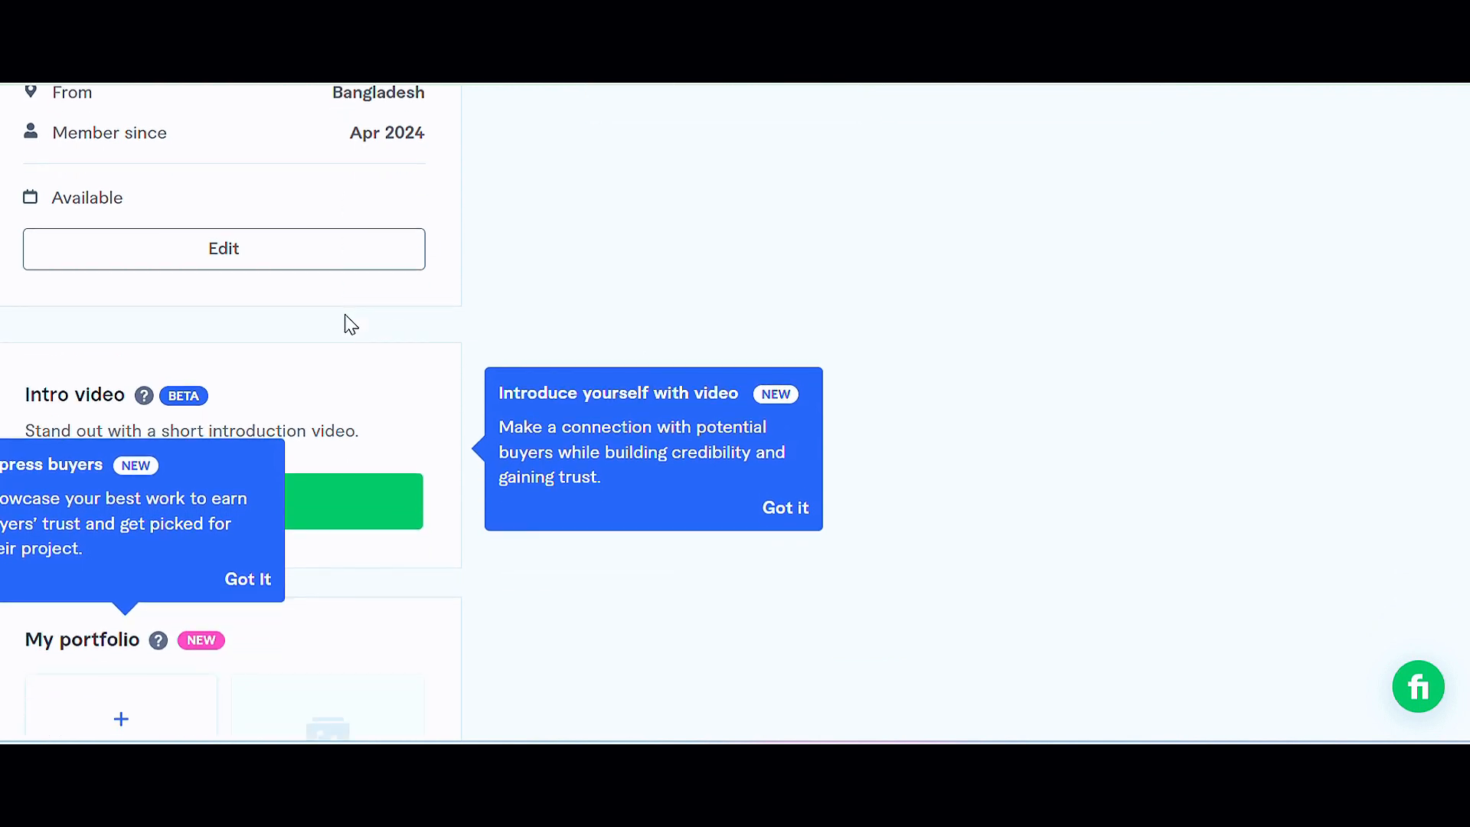
pyautogui.scroll(-2, 350, 324)
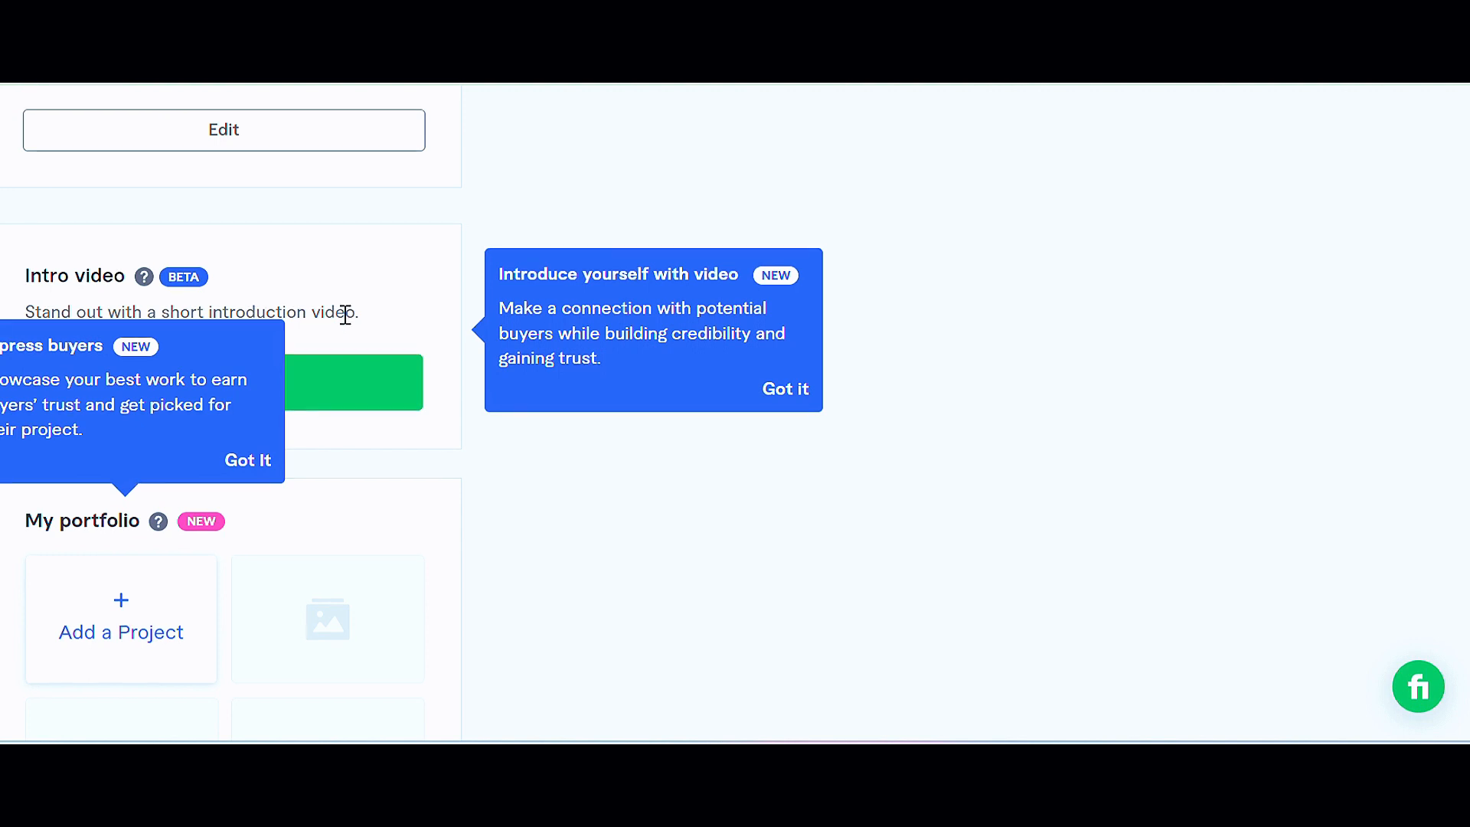
pyautogui.scroll(-2, 346, 322)
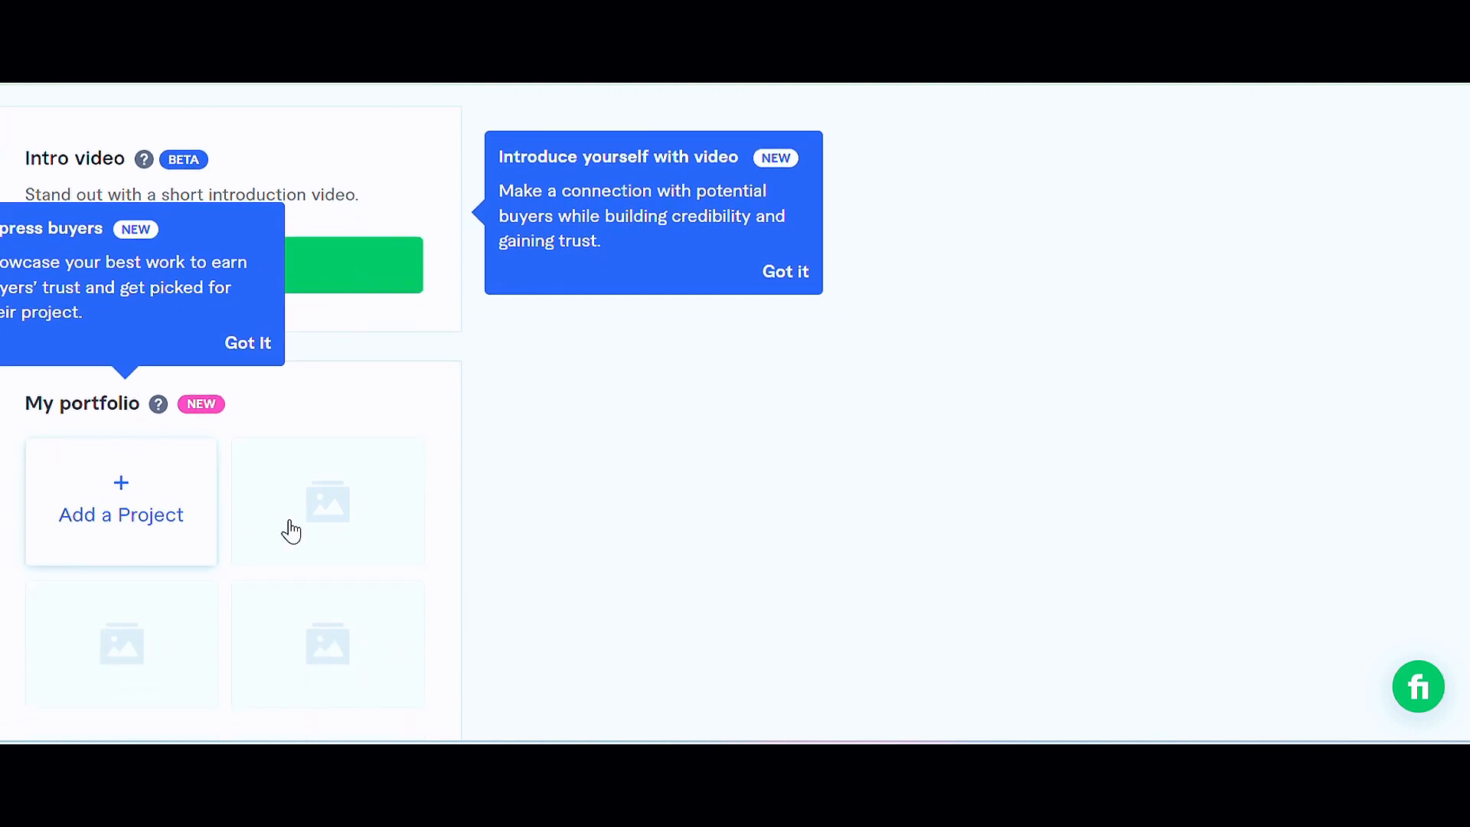
pyautogui.scroll(-4, 262, 379)
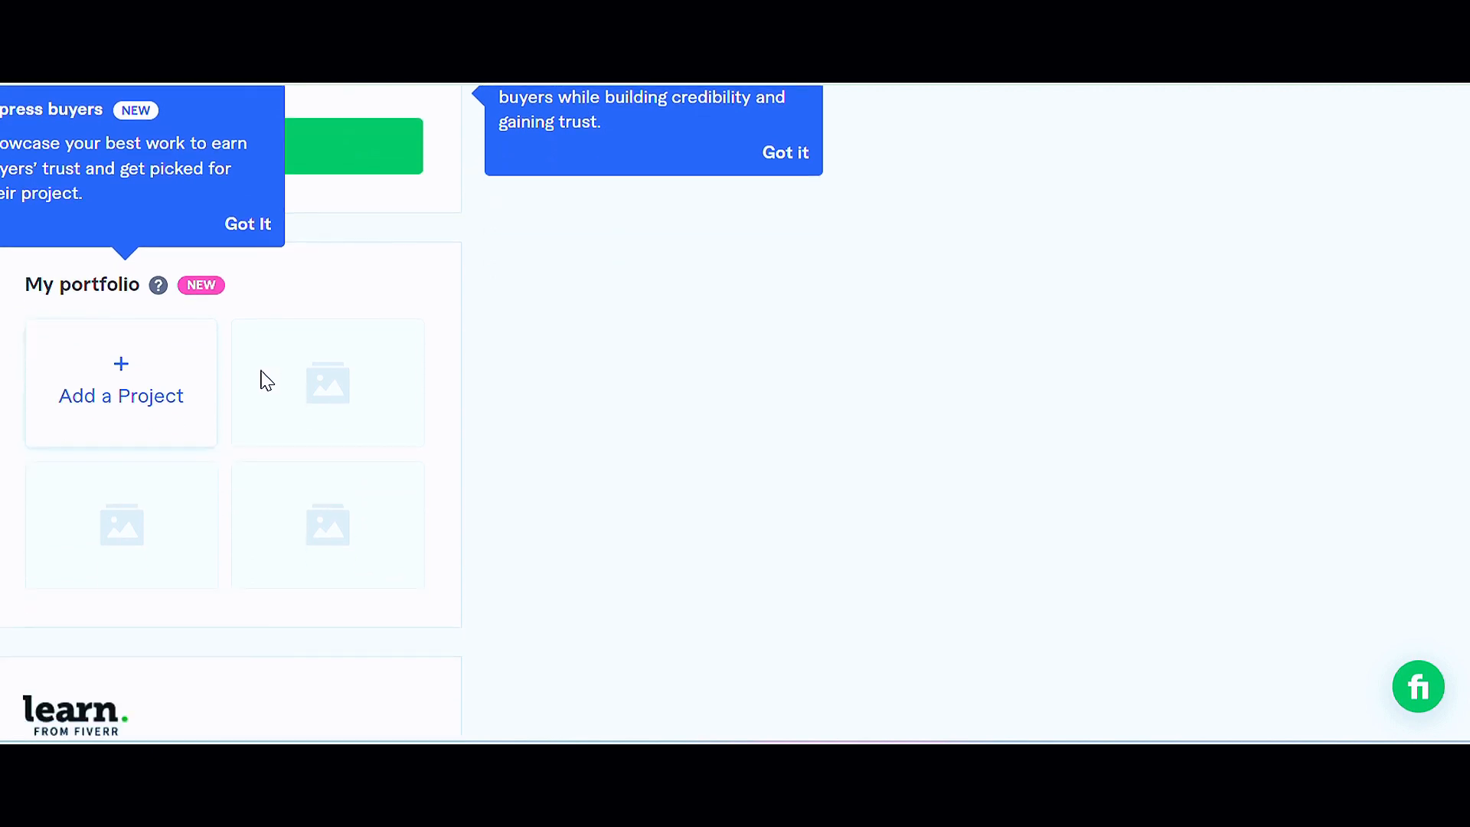
pyautogui.scroll(8, 269, 396)
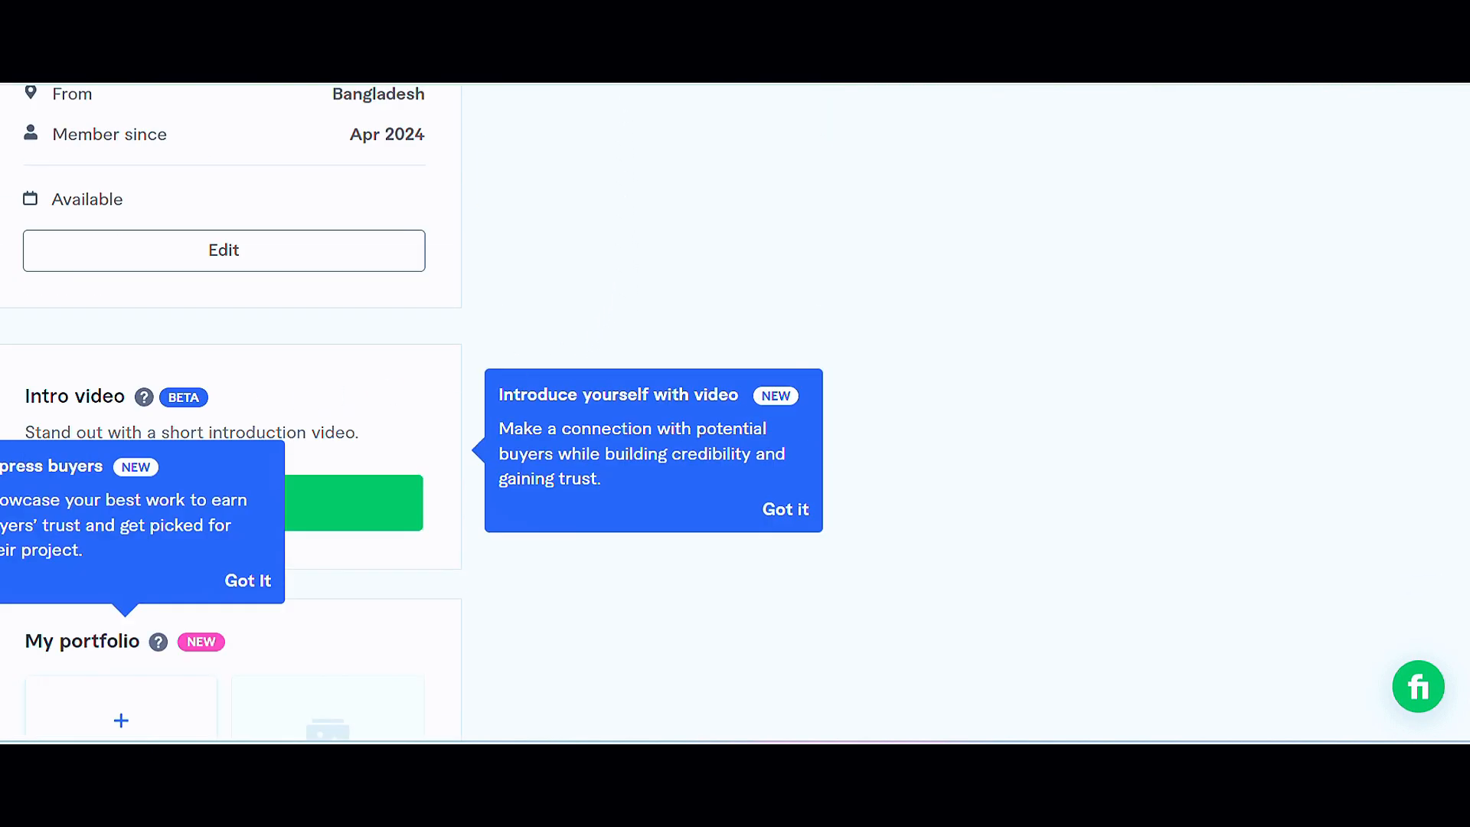
pyautogui.scroll(7, 961, 563)
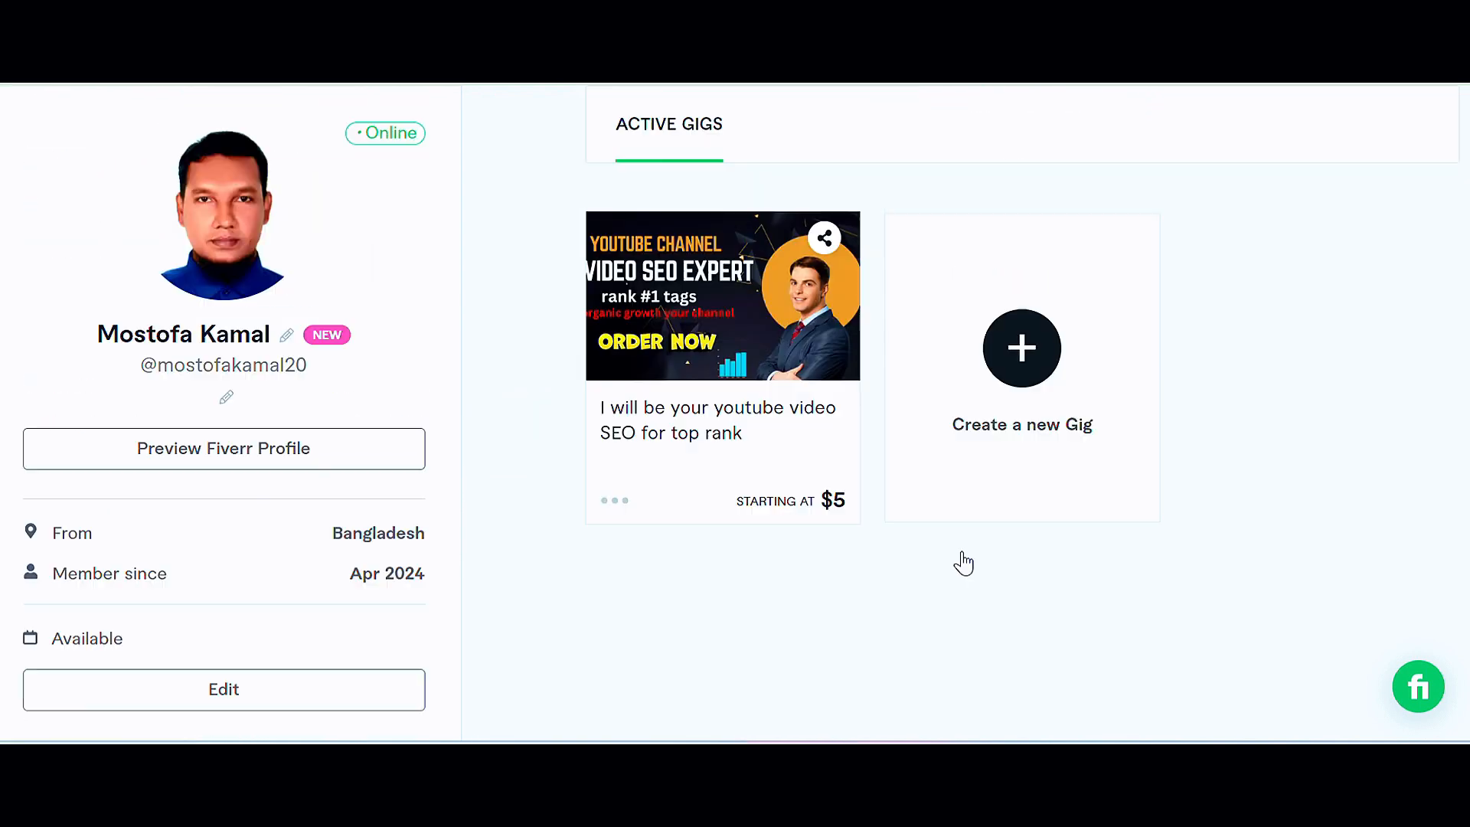
pyautogui.scroll(3, 963, 564)
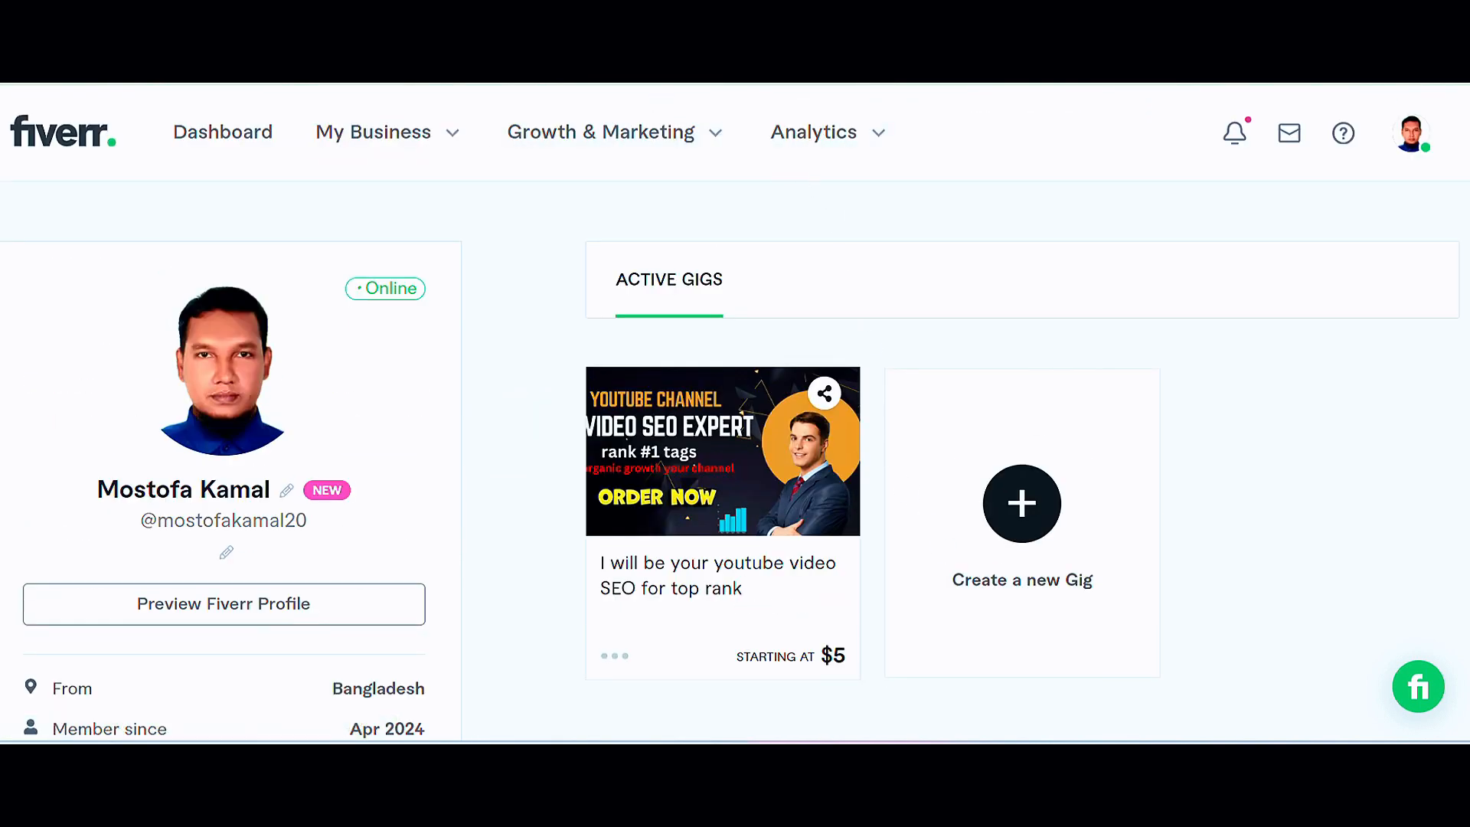